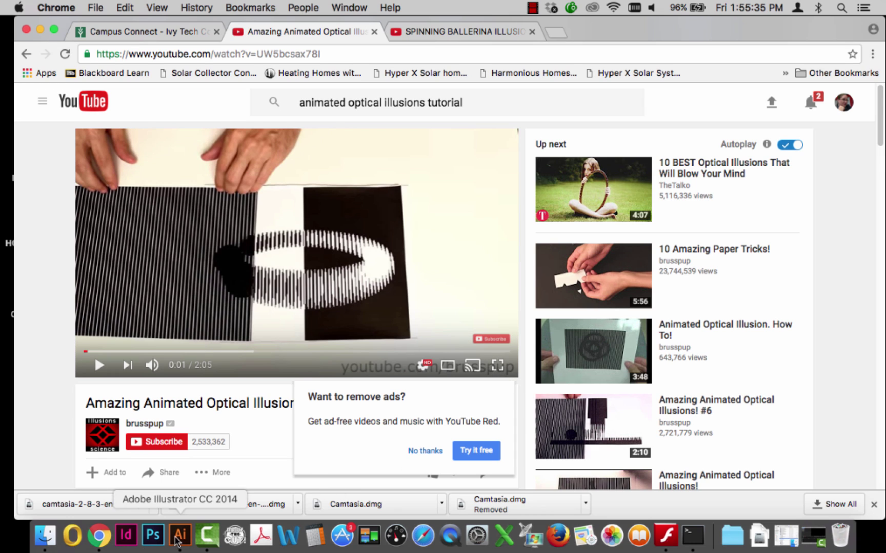
Step: Play the Amazing Animated Optical Illusions #7 video full screen, then return to the Ballerina document
click(179, 535)
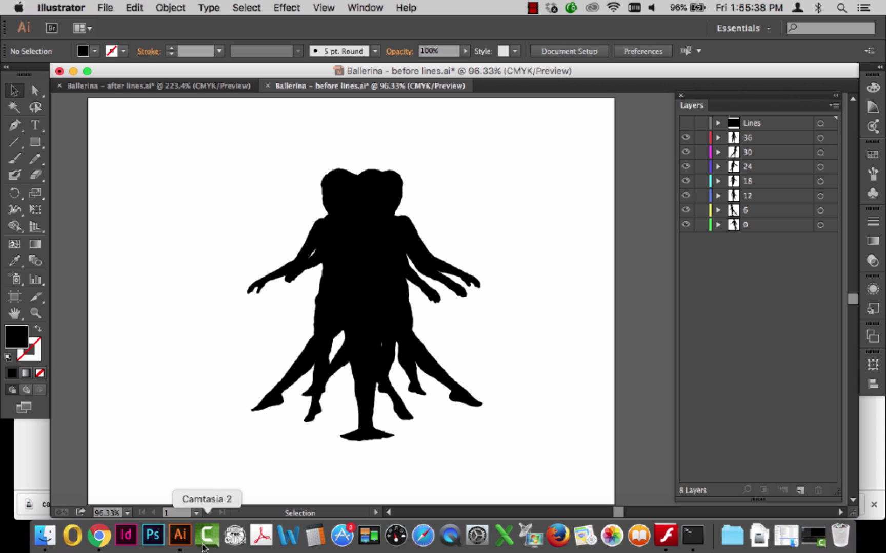
click(97, 538)
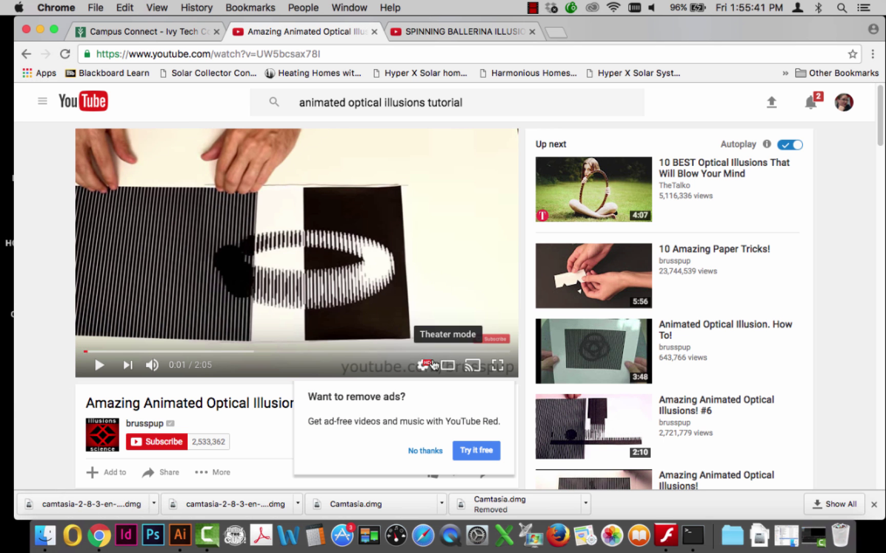
click(497, 365)
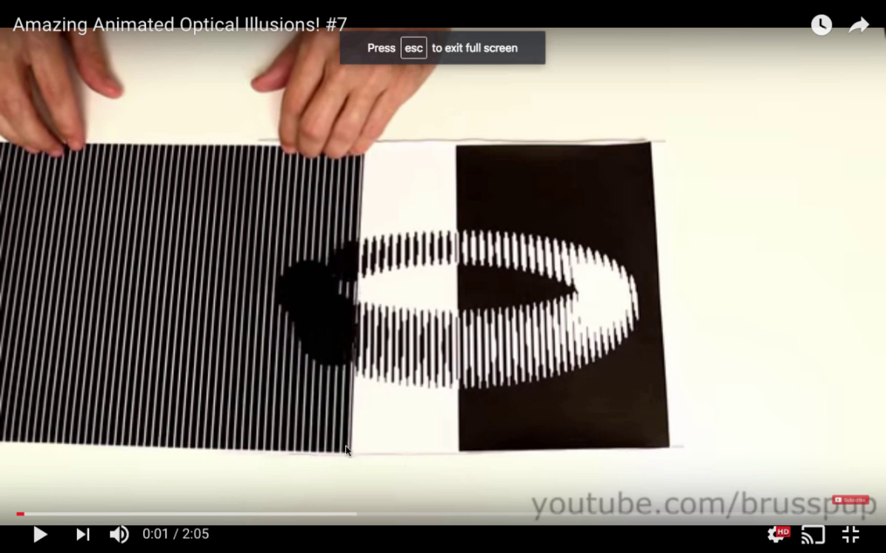
click(40, 535)
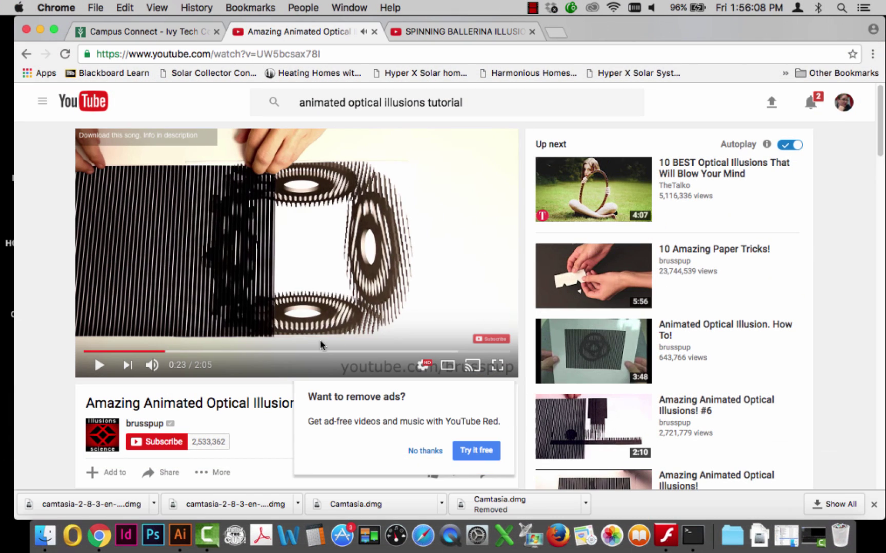
click(180, 533)
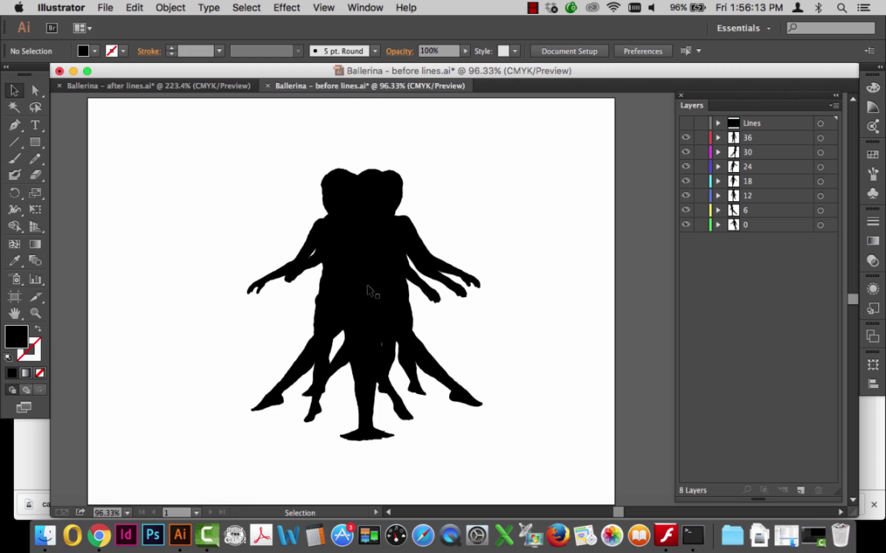
Step: Hide all poses except 0, then compare pose 0 with 6, and pose 12 with 18 and 24
click(14, 90)
drag(688, 139, 687, 211)
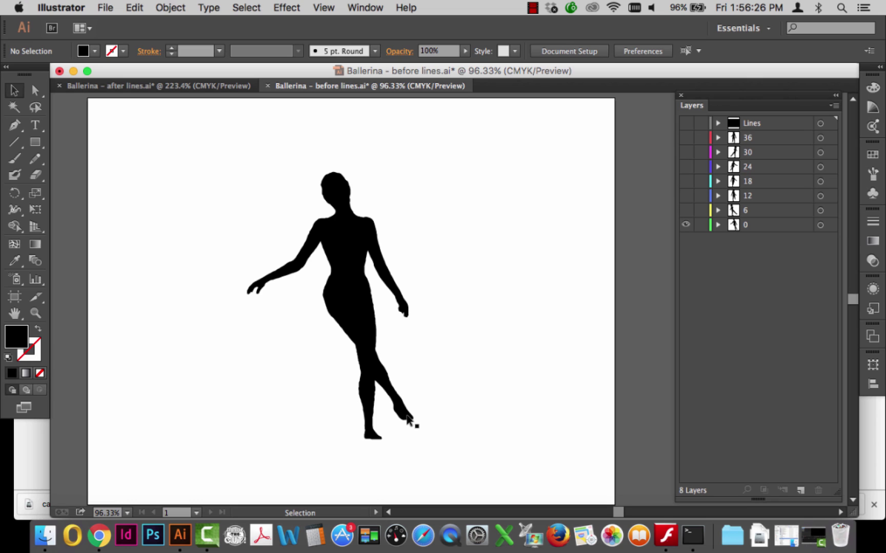
click(686, 210)
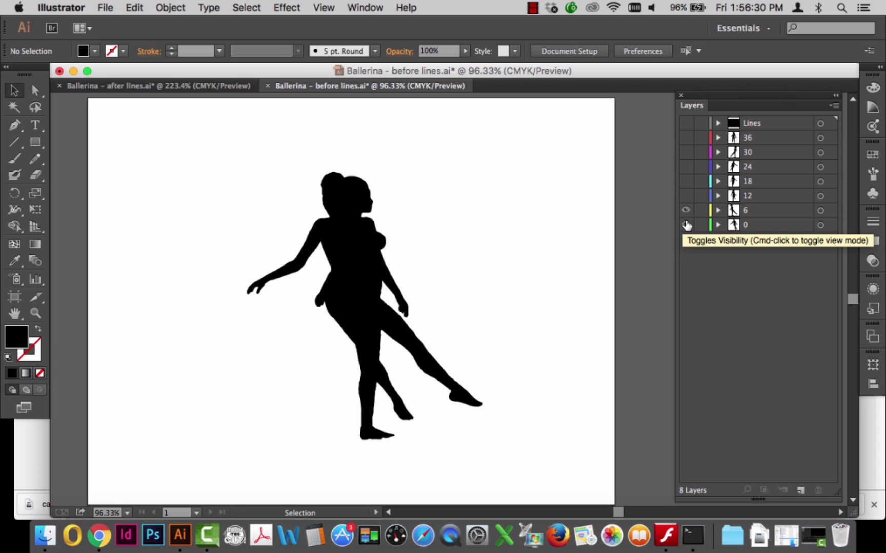
click(685, 226)
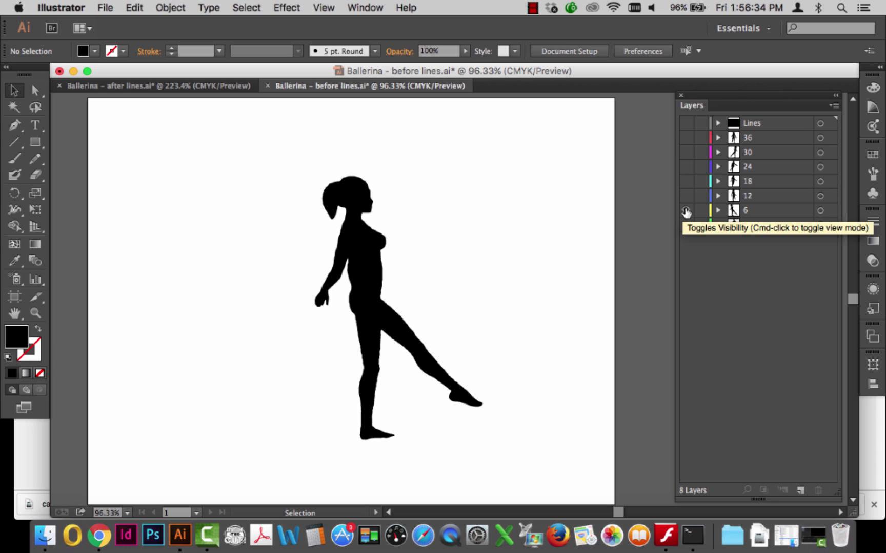
click(685, 210)
click(685, 195)
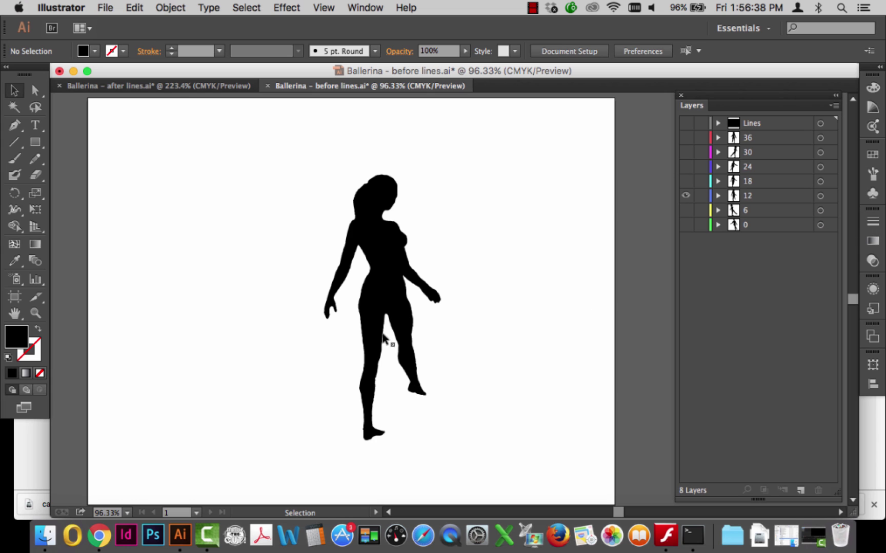
click(686, 180)
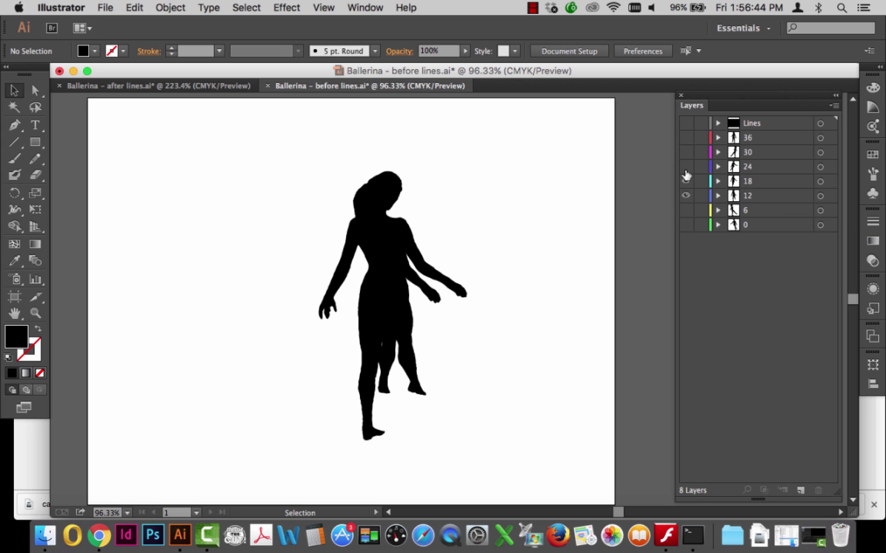
drag(685, 176, 685, 167)
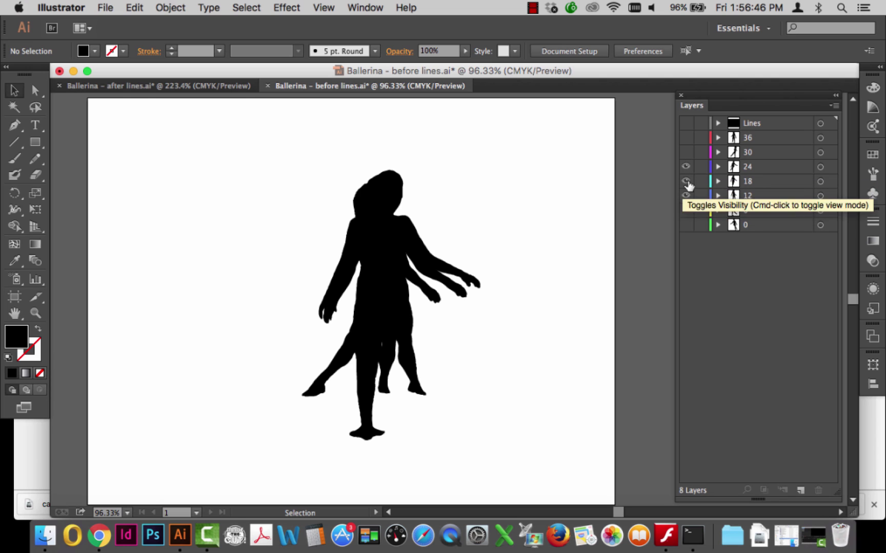
Step: Compare poses 30 and 36, then 36 with 0, leaving only pose 36 visible
click(686, 195)
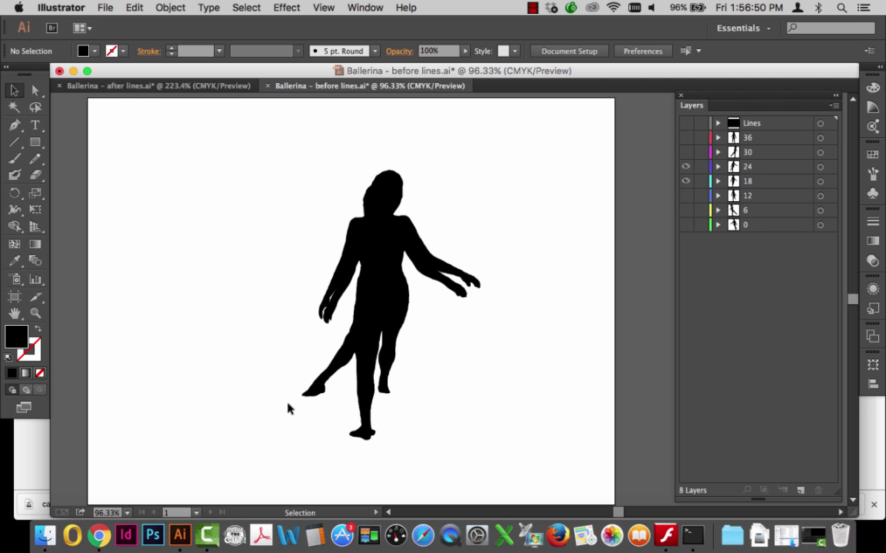
click(685, 180)
click(685, 152)
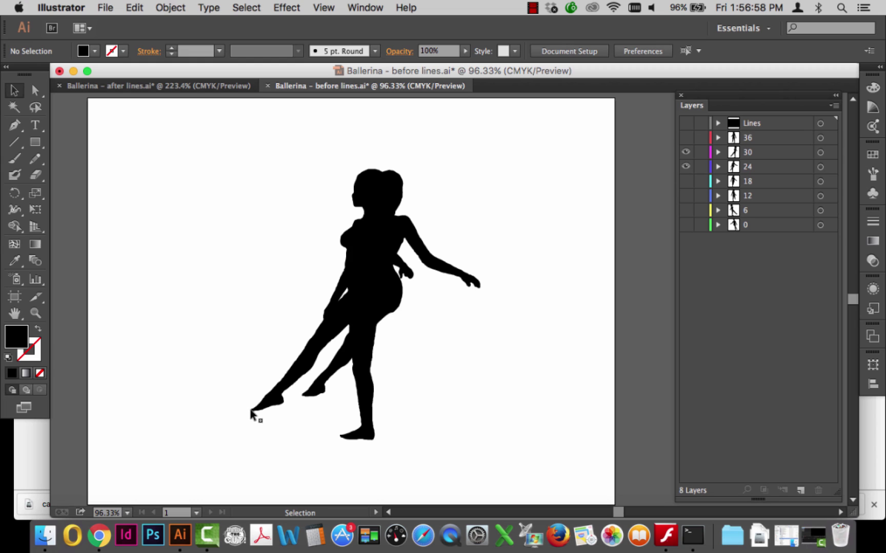
click(685, 138)
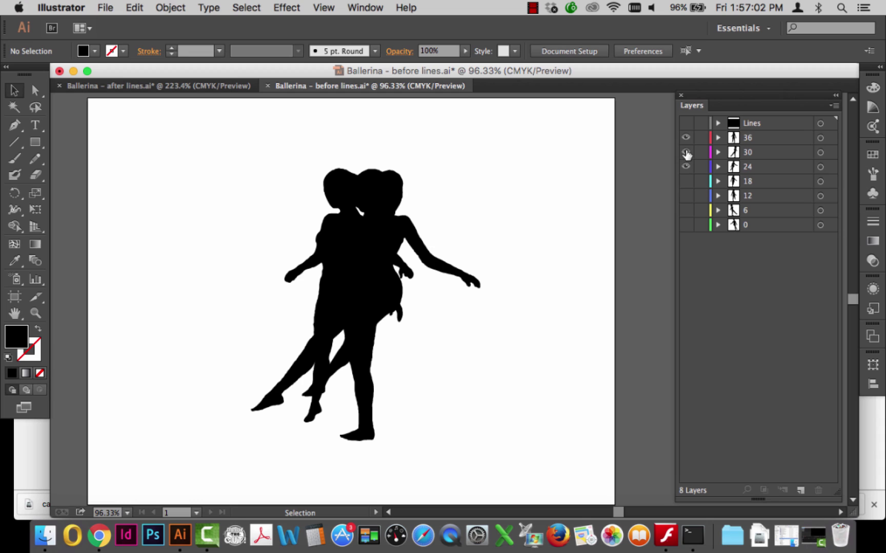
click(686, 167)
click(686, 152)
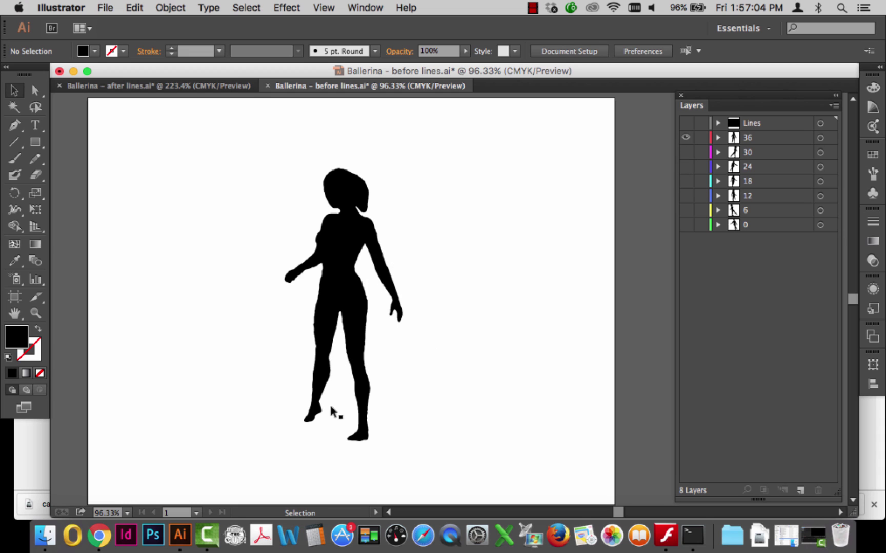
click(686, 225)
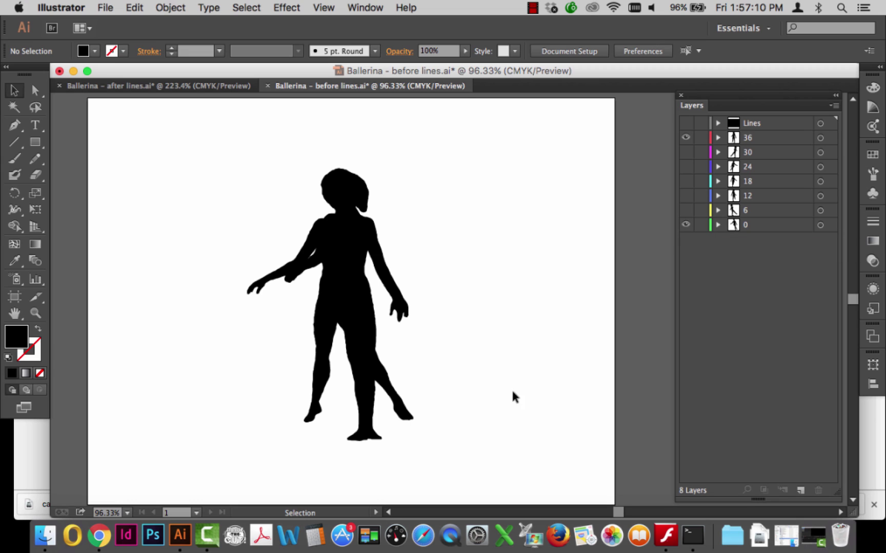
click(686, 225)
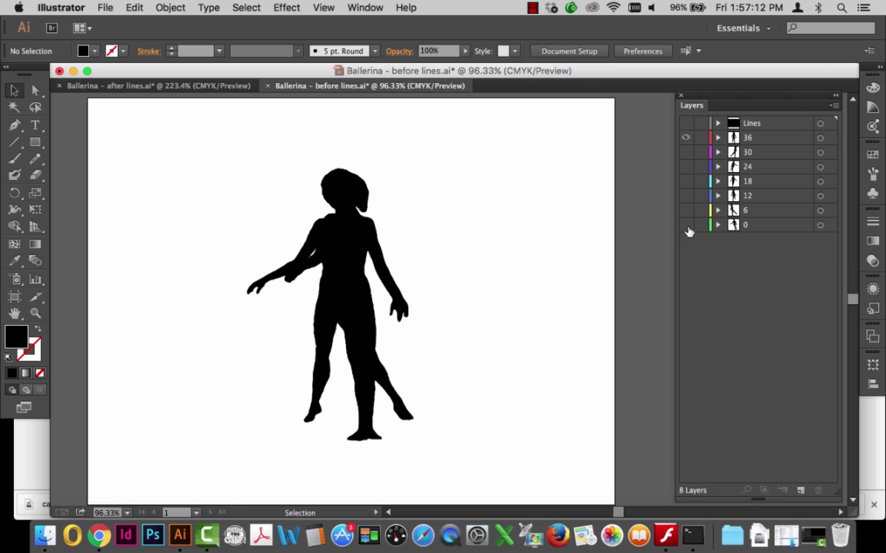
Step: Show the black Lines bars and zoom in on their top-left corner, then zoom back out
click(687, 139)
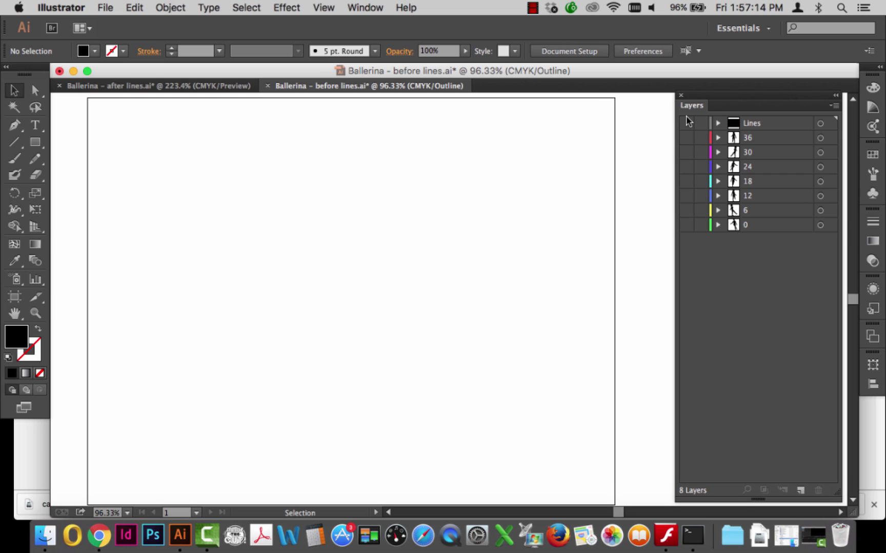
click(685, 123)
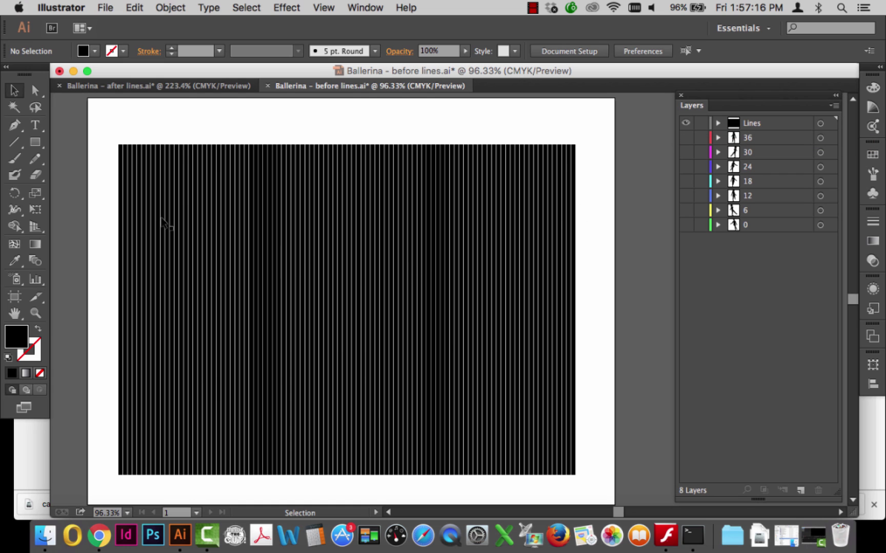
click(41, 314)
drag(111, 136, 200, 189)
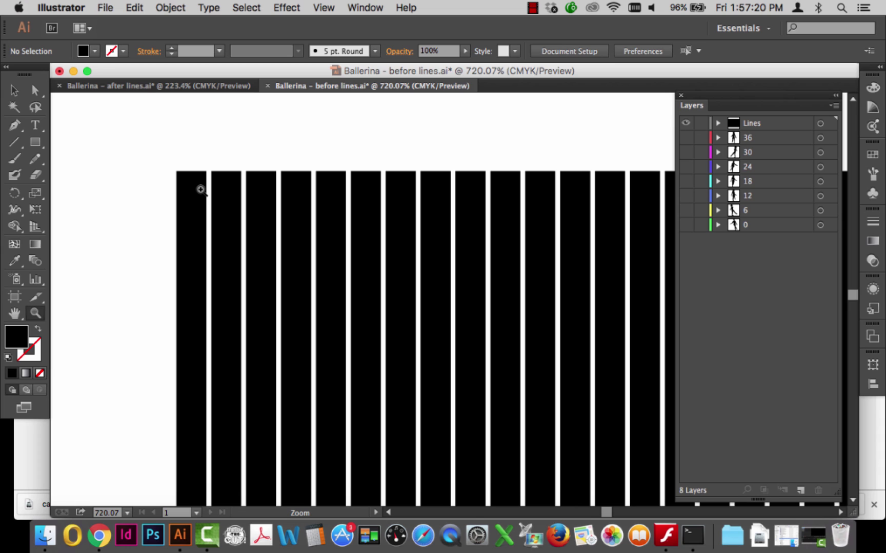
key(super+0)
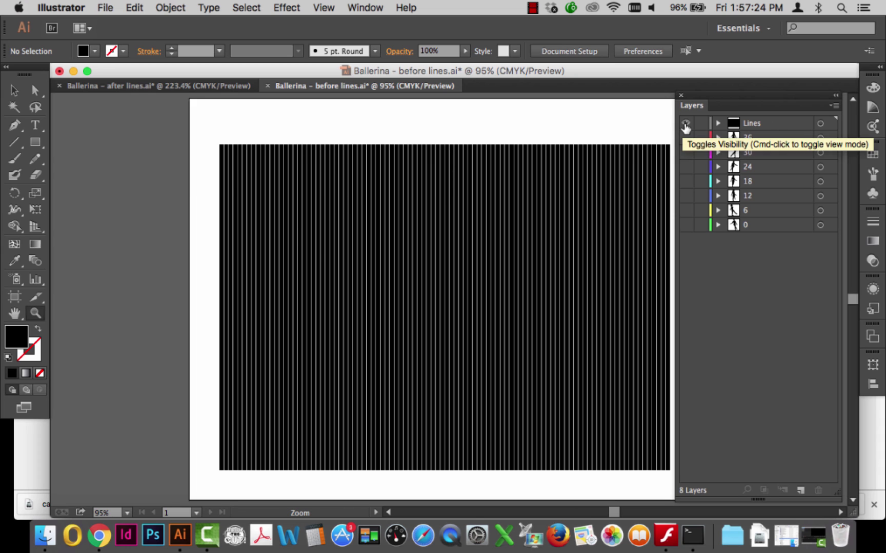
scroll(539, 302, right, 3)
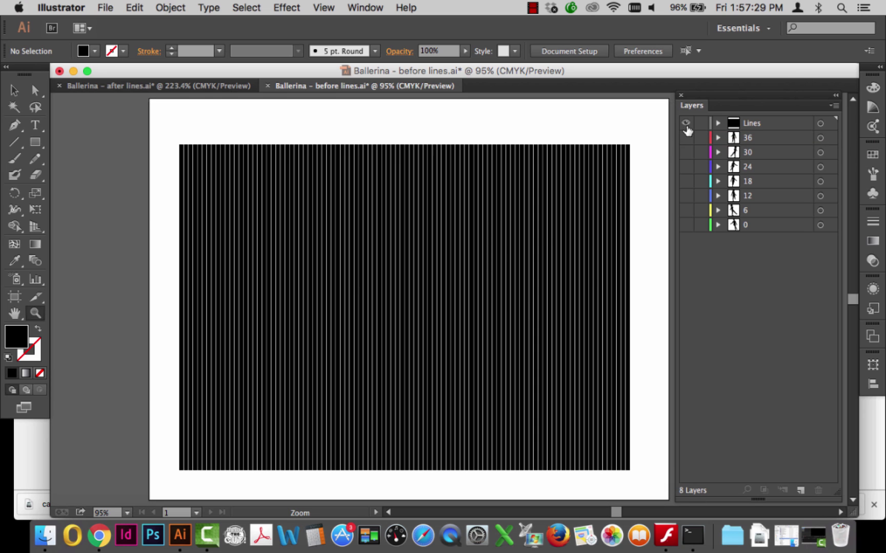
Step: Hide the Lines layer and show all seven ballerina poses in Preview
click(686, 125)
drag(684, 143, 689, 242)
key(super+y)
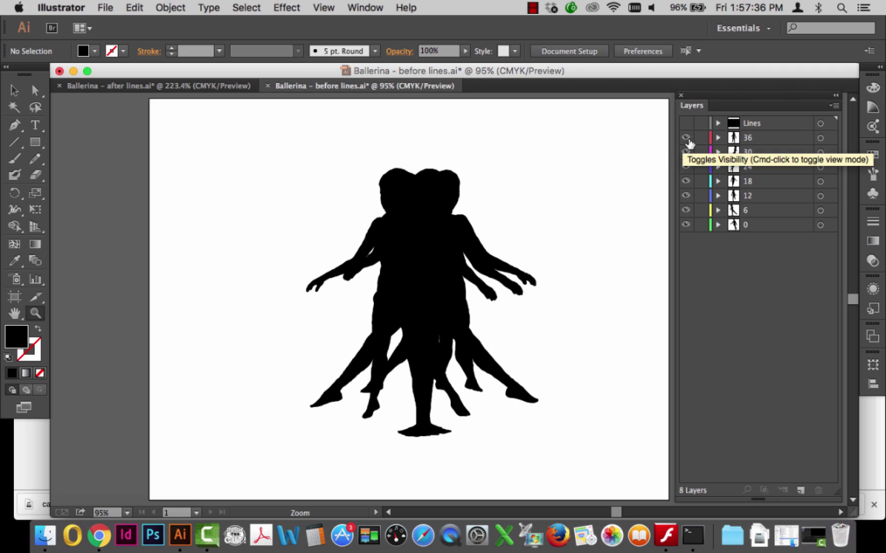
Step: Hide poses 36 through 6 and add a new top layer named 'Lines'
drag(685, 138, 685, 213)
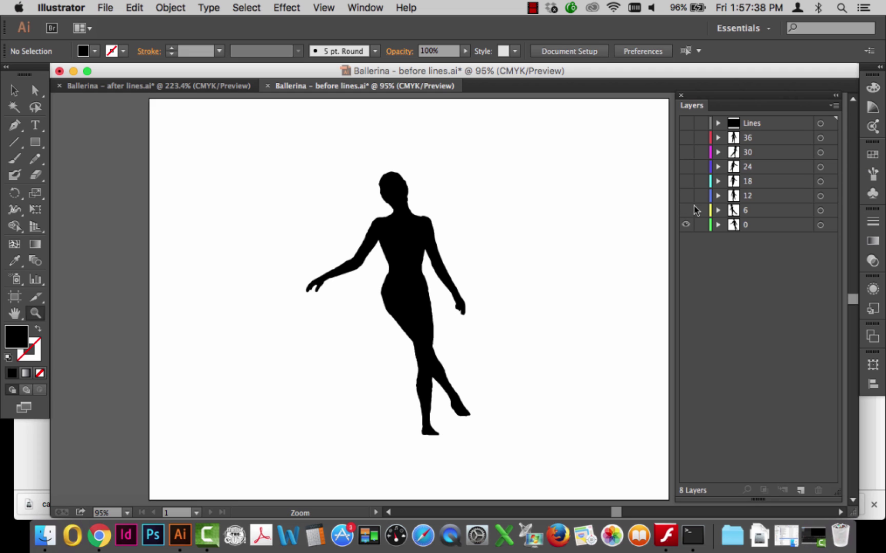
click(799, 491)
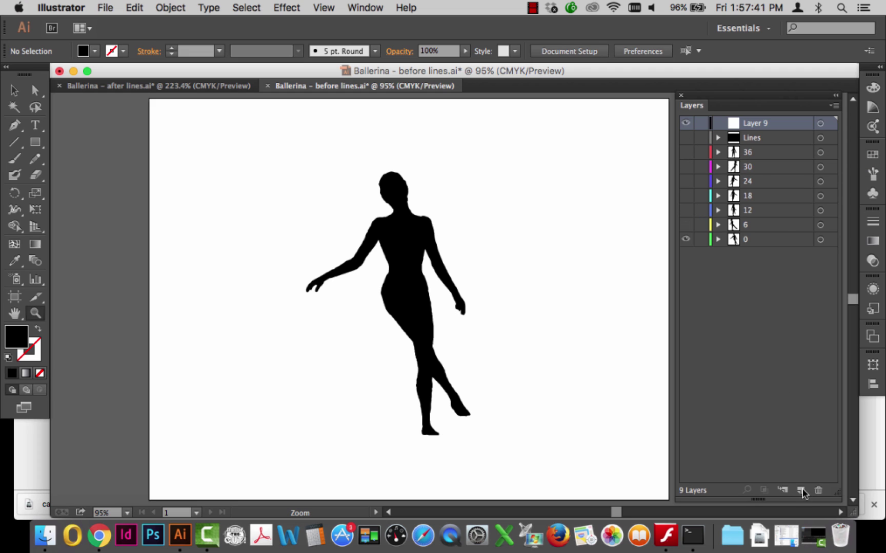
double_click(753, 123)
text(Lines)
key(Return)
Step: Draw a vertical line down the artboard's left side with a 1 px stroke, and zoom in on its top
click(16, 143)
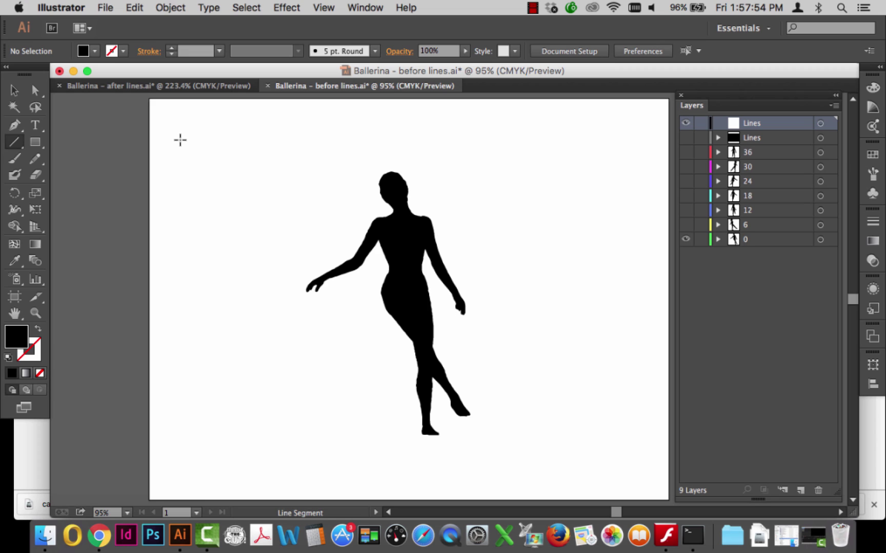
mouse_move(180, 139)
mouse_down()
mouse_move(178, 484)
mouse_move(179, 461)
mouse_up()
click(872, 221)
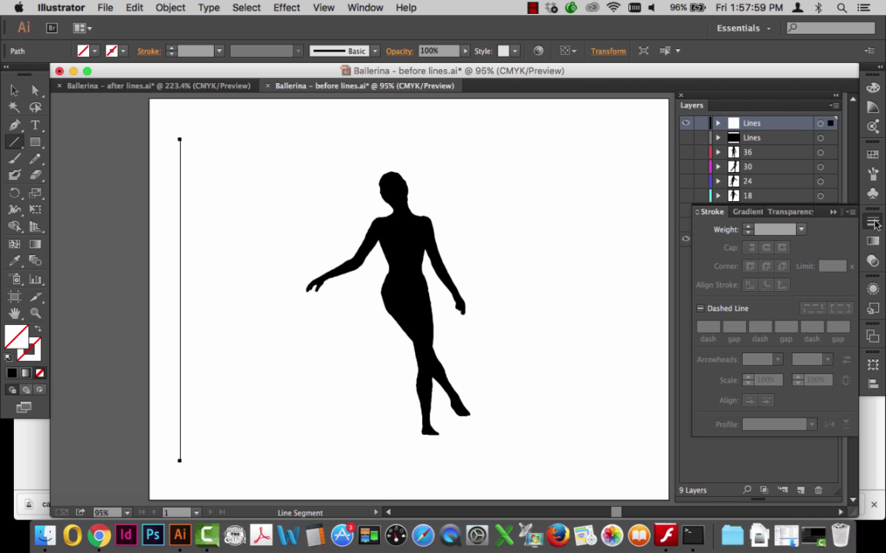
click(801, 229)
click(815, 245)
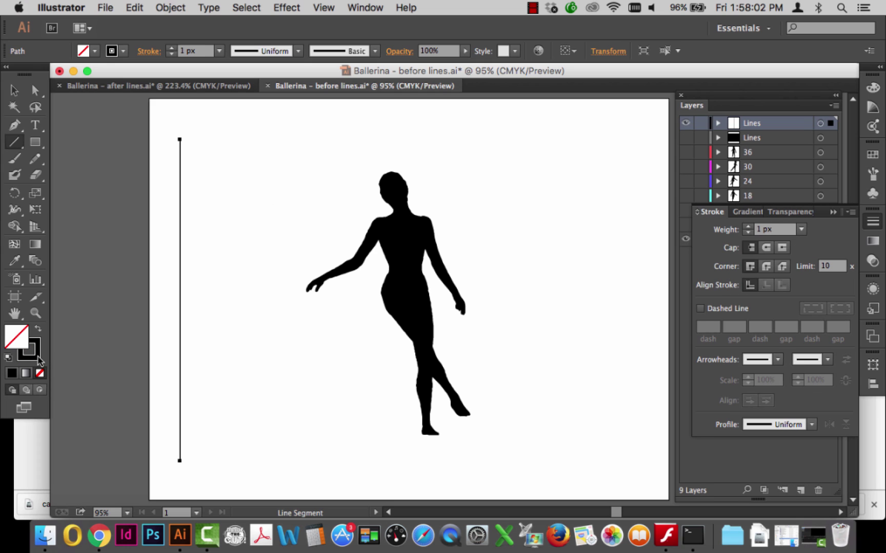
click(35, 311)
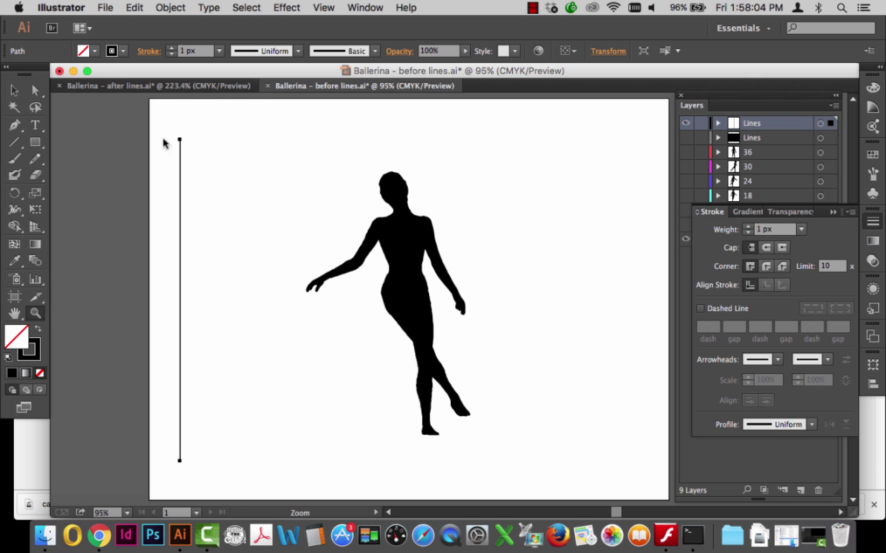
drag(165, 131, 229, 150)
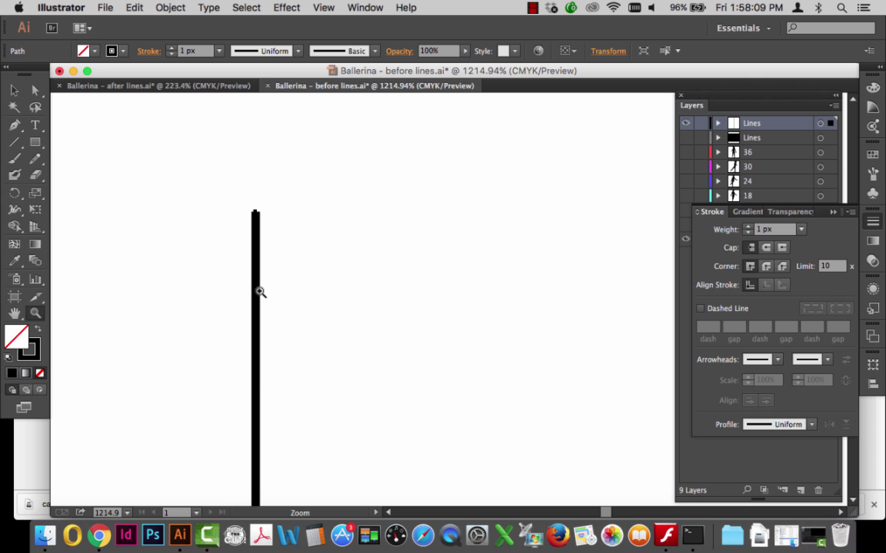
Step: Set the top Lines layer's colour to Orange in Layer Options
click(14, 91)
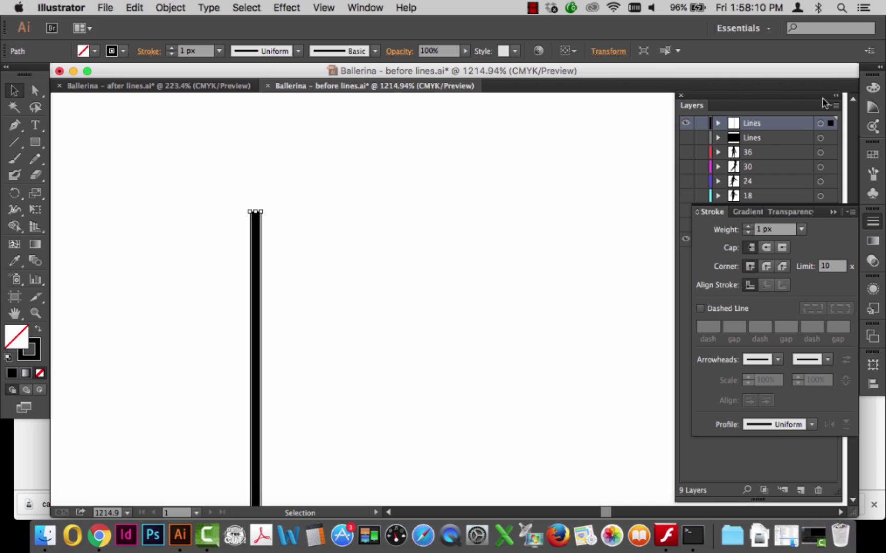
double_click(756, 124)
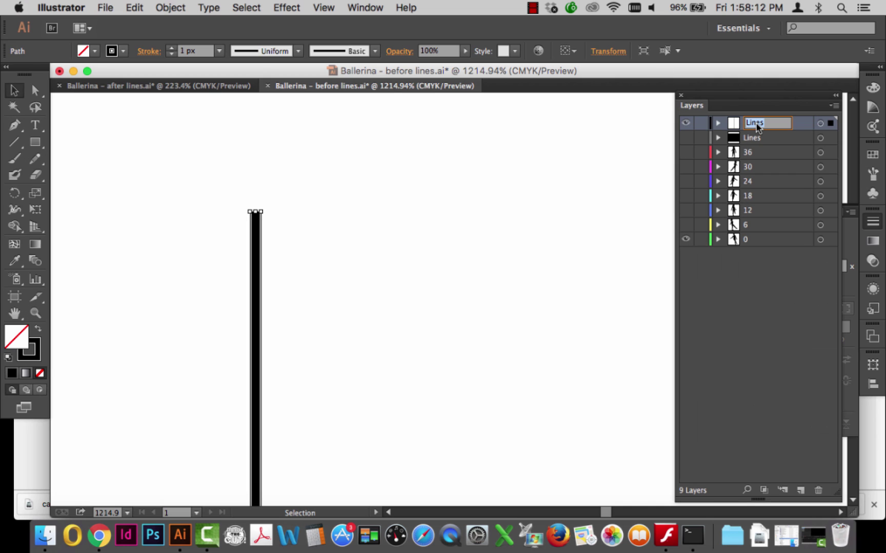
double_click(803, 124)
click(445, 227)
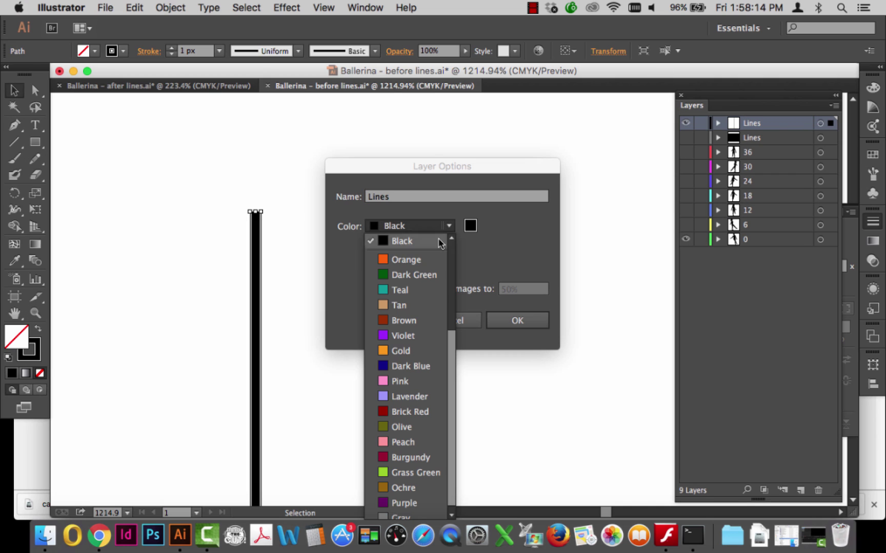
click(415, 260)
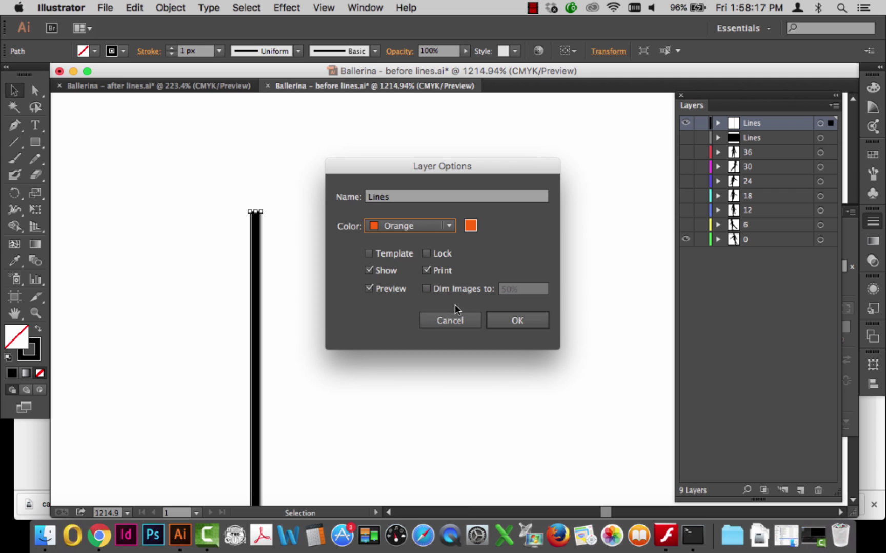
click(514, 321)
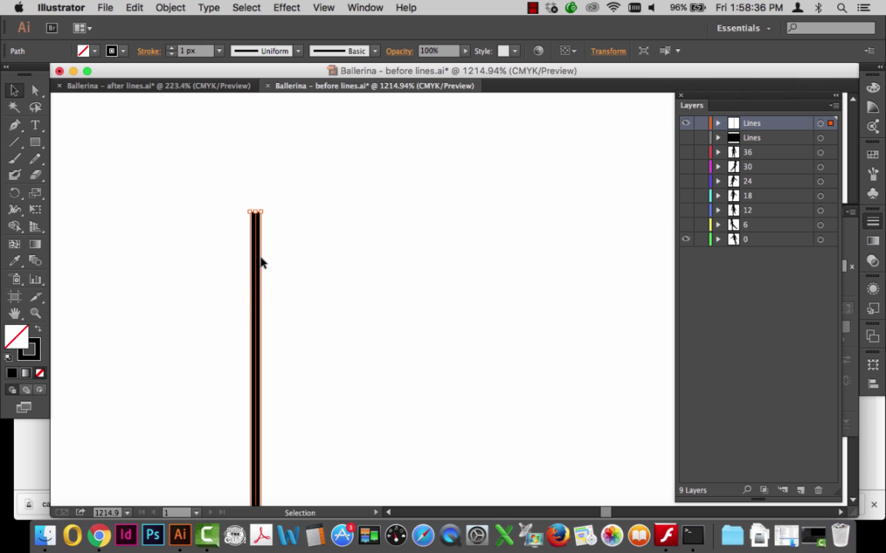
Step: Outline the 1 px line's stroke so it becomes a filled black bar with no stroke
click(175, 5)
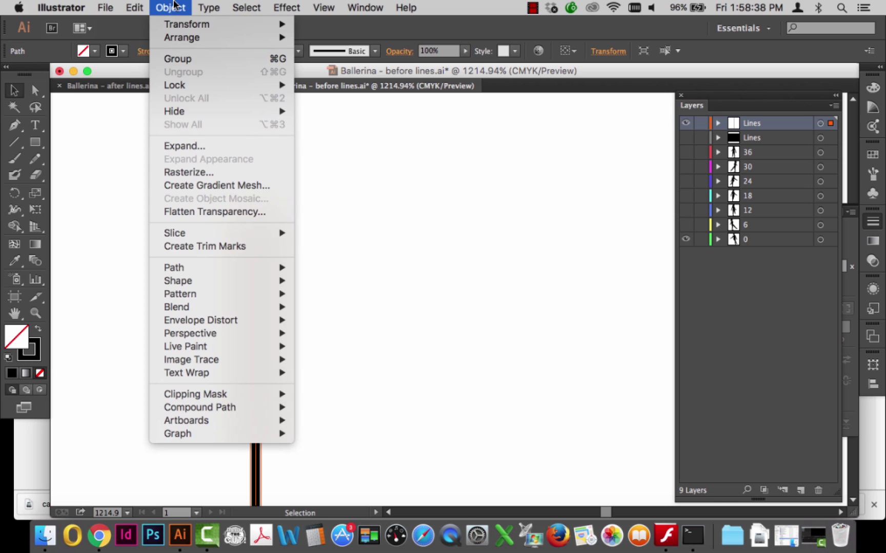
mouse_move(198, 272)
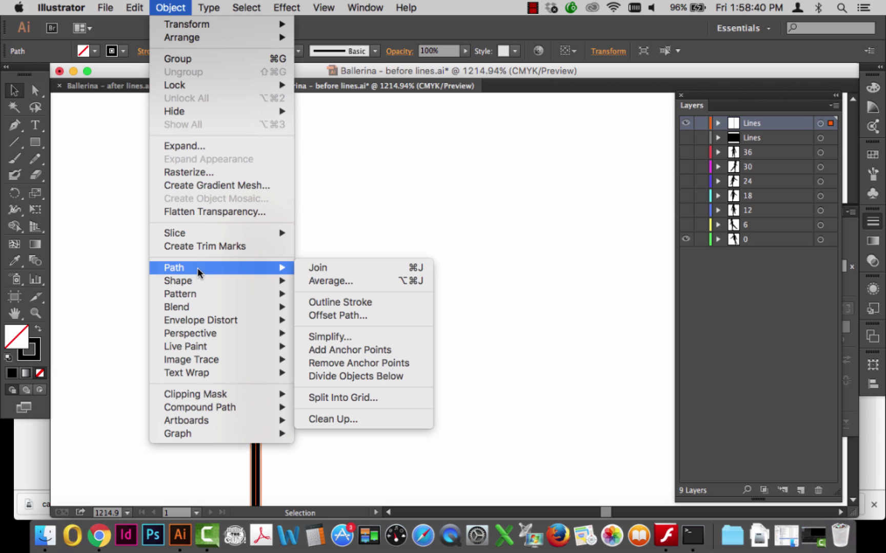
click(329, 302)
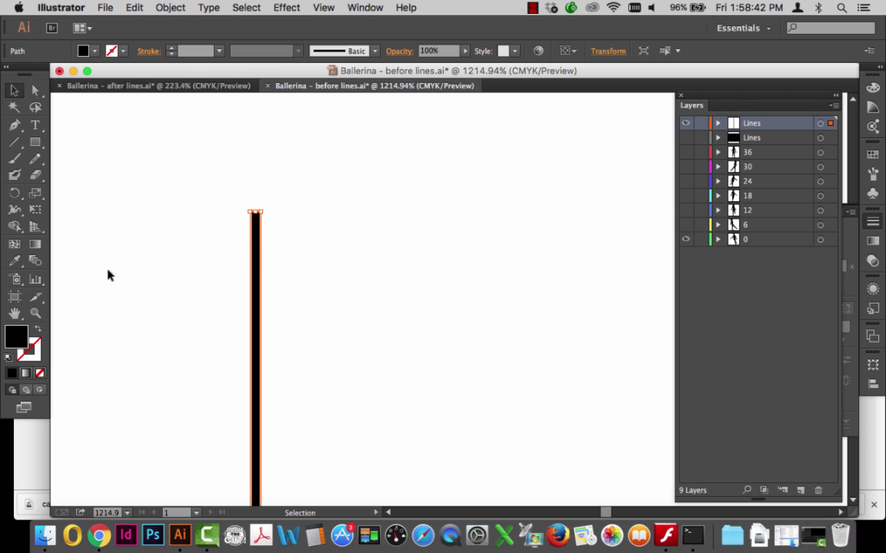
key(z)
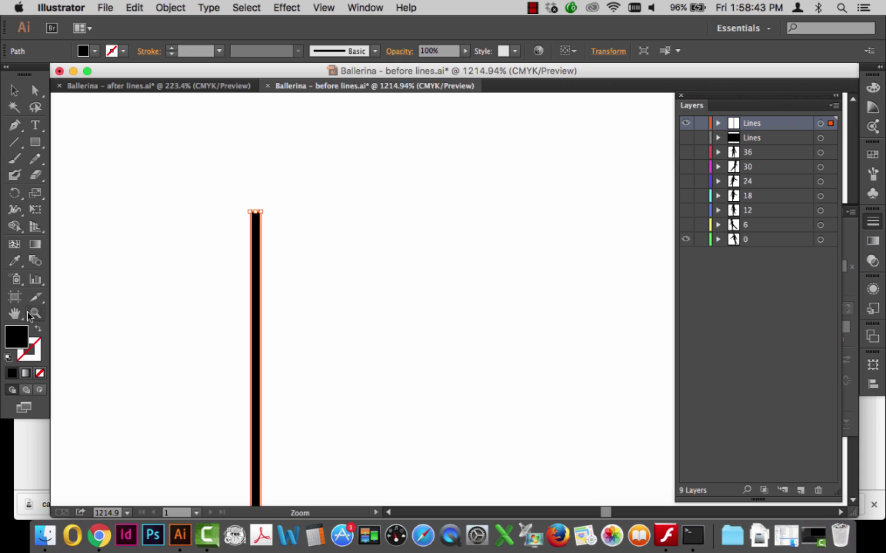
click(14, 92)
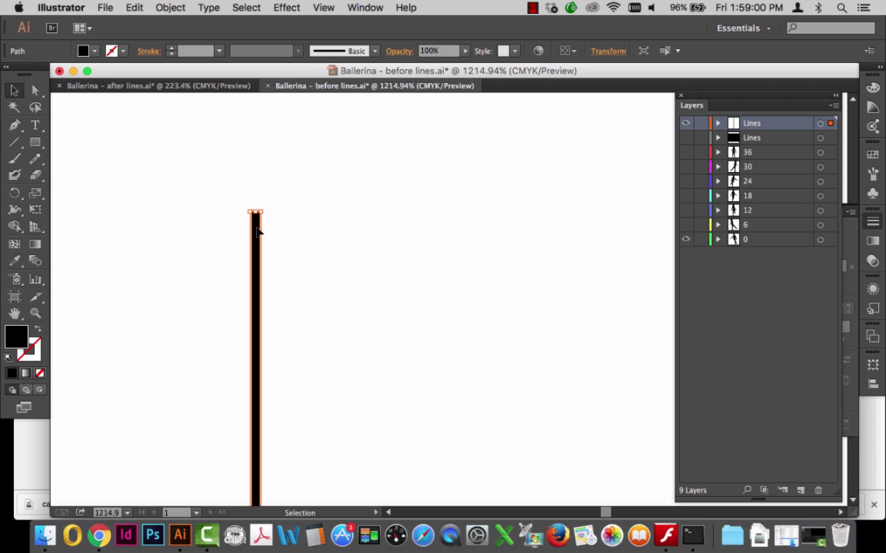
Step: Copy the bar with Move set to Horizontal 1 pt, Vertical 0
click(179, 8)
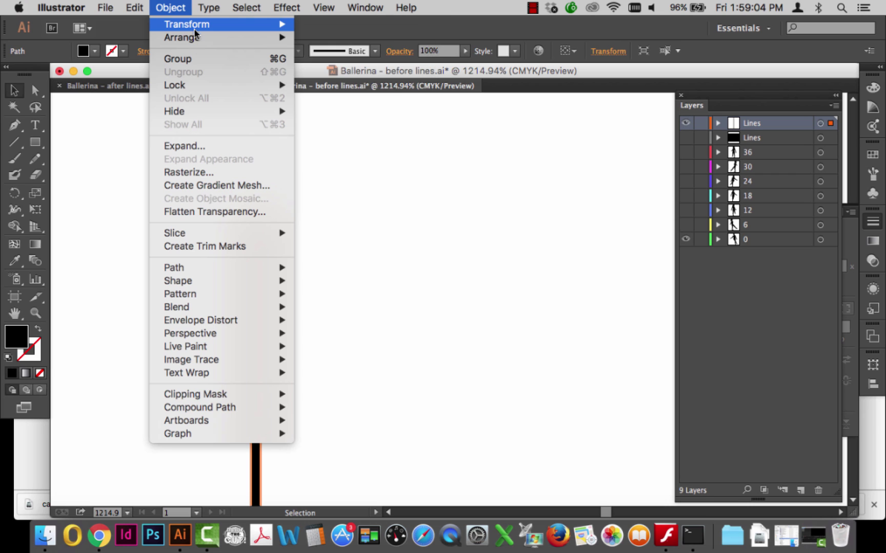
mouse_move(282, 25)
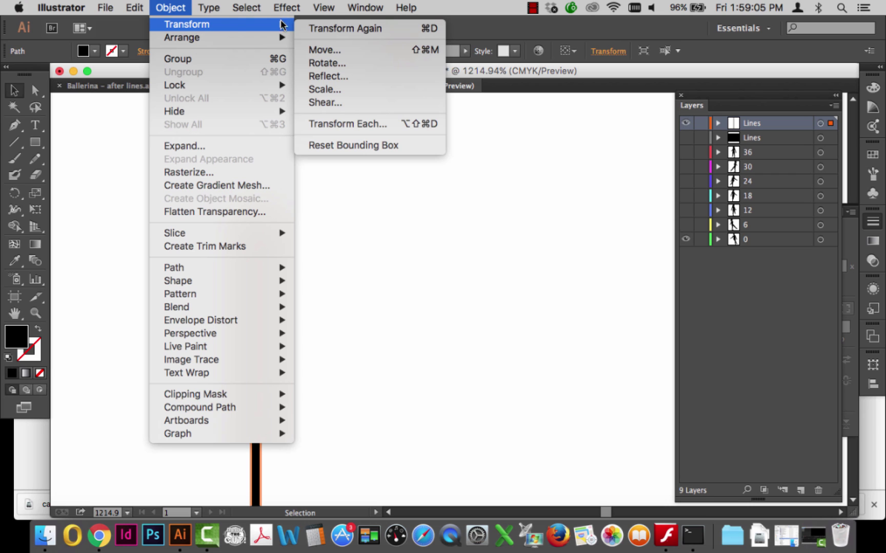
click(432, 51)
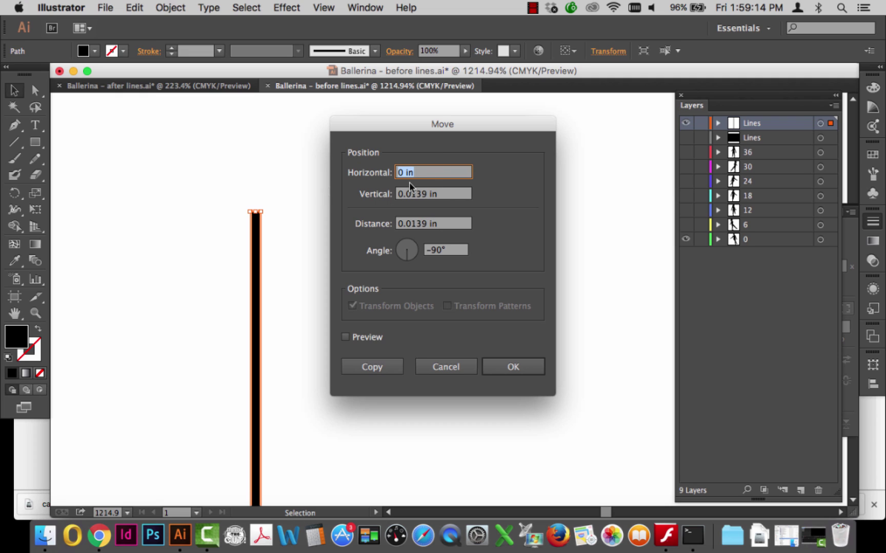
text(1 pt)
double_click(424, 195)
text(0)
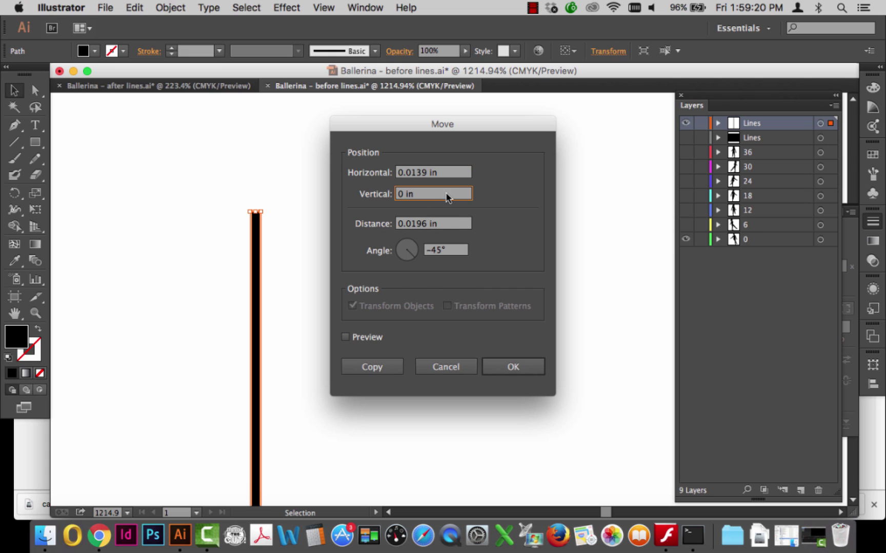
click(421, 175)
text(1 pt)
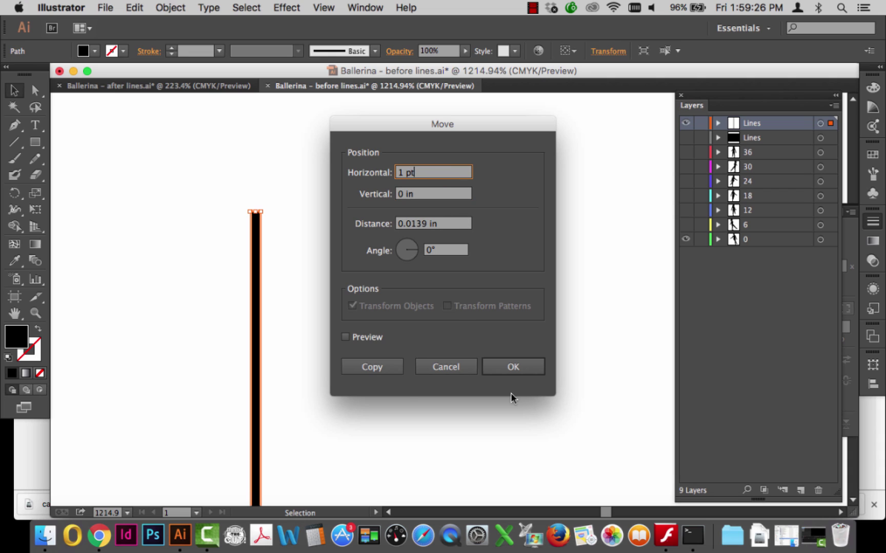
click(344, 337)
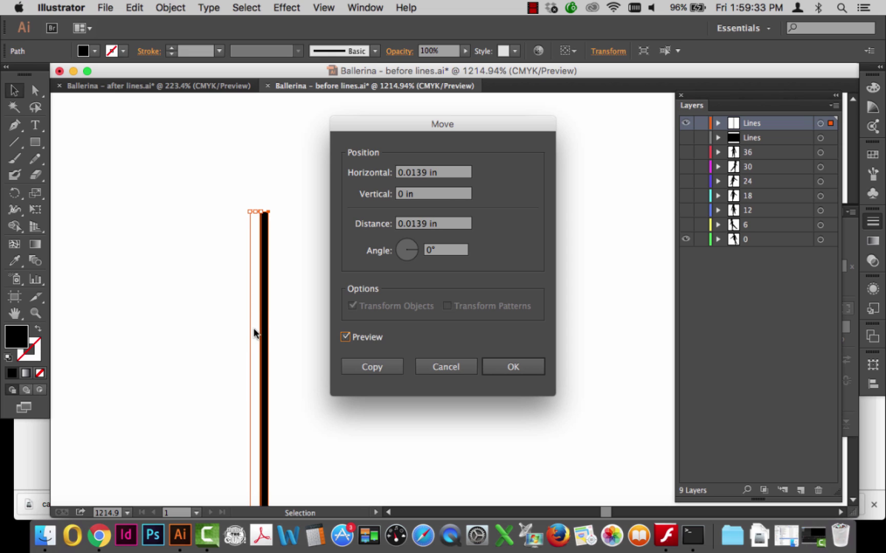
click(366, 366)
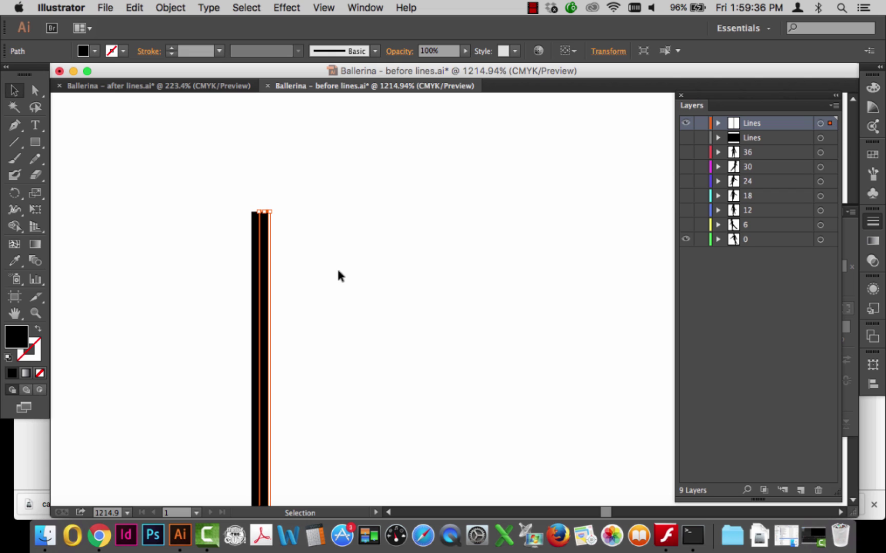
Step: Repeat the 1 pt copy several more times, then delete the last copy to leave a gap
key(super+d)
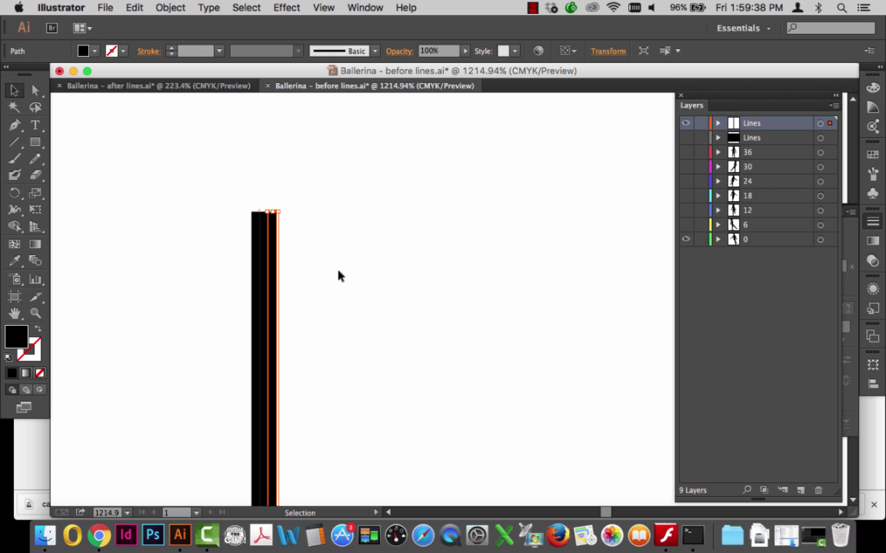
click(177, 6)
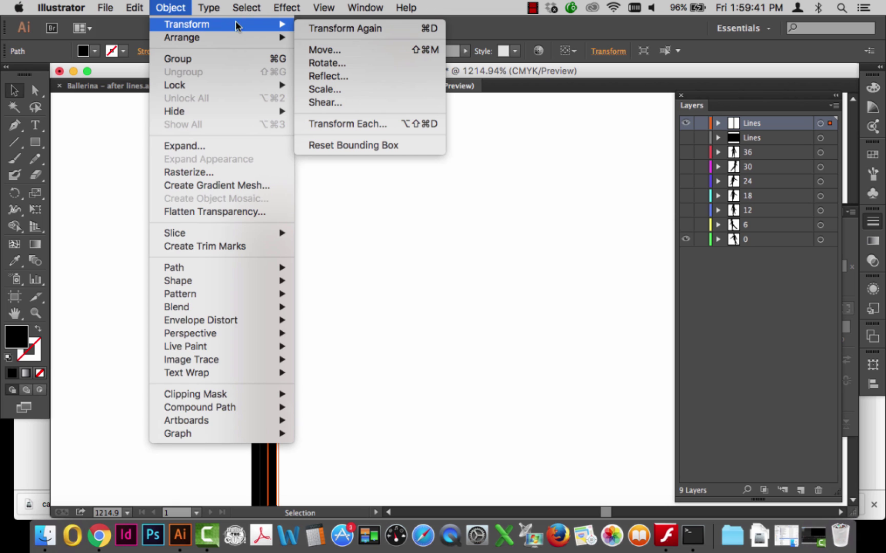
click(343, 29)
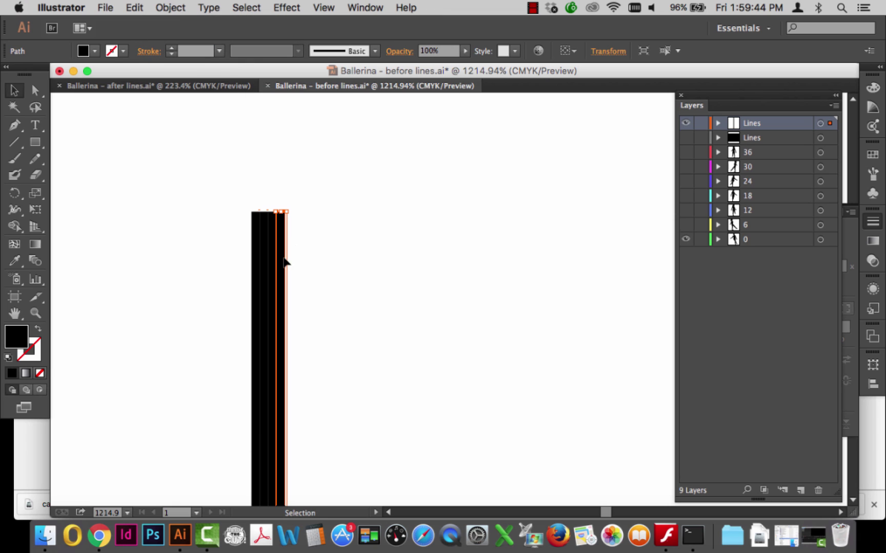
key(super+d)
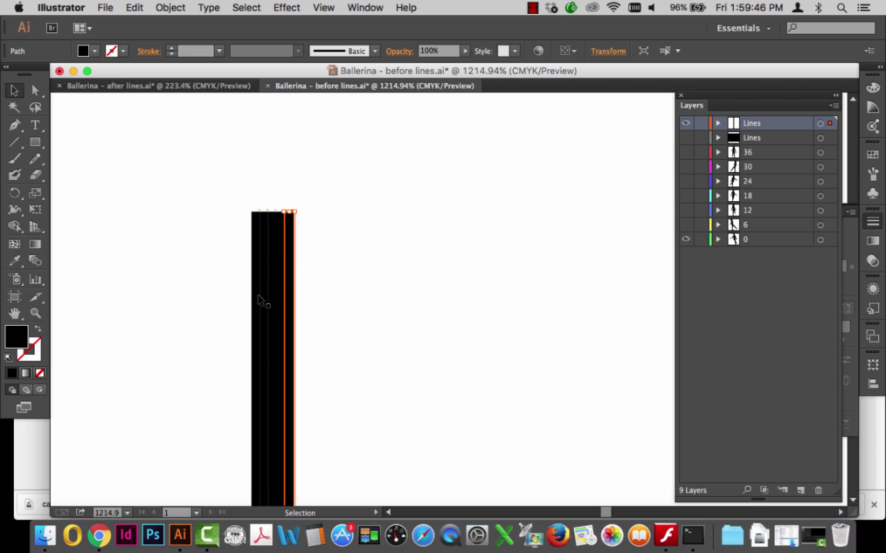
key(super+d)
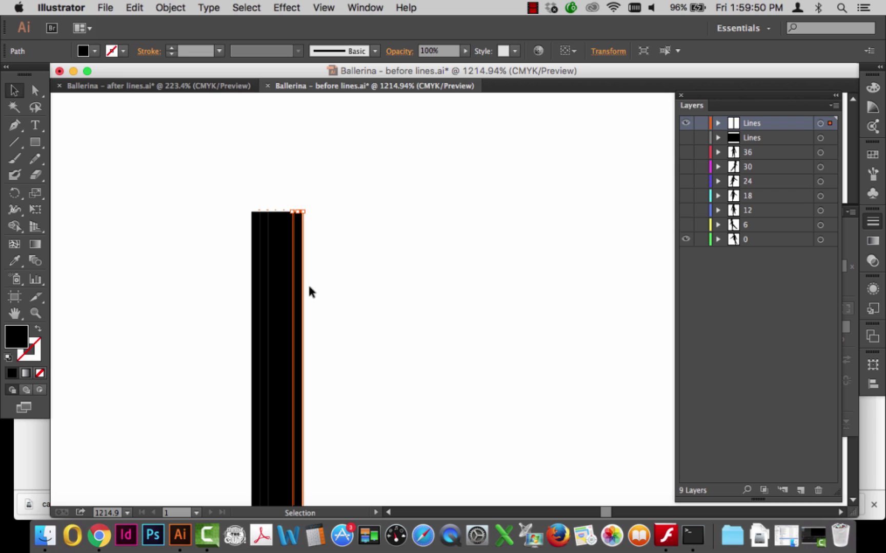
key(super+d)
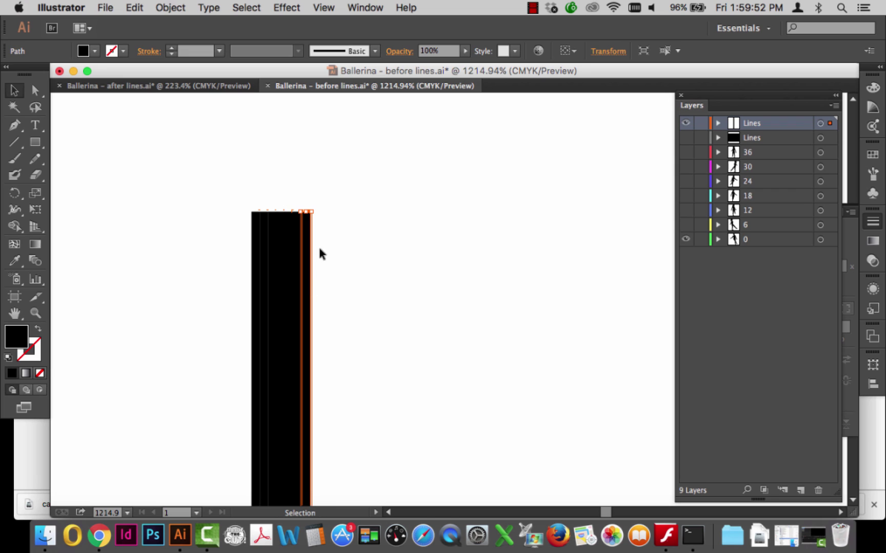
key(super+d)
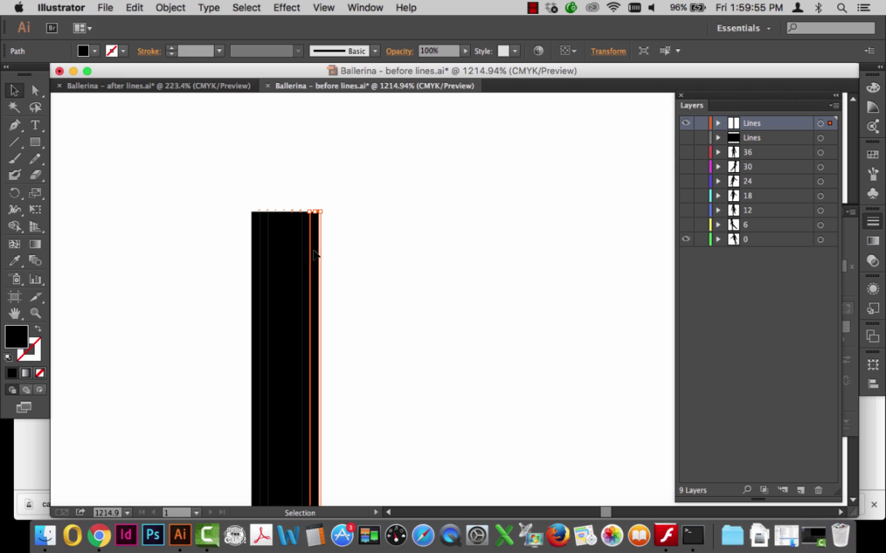
key(Delete)
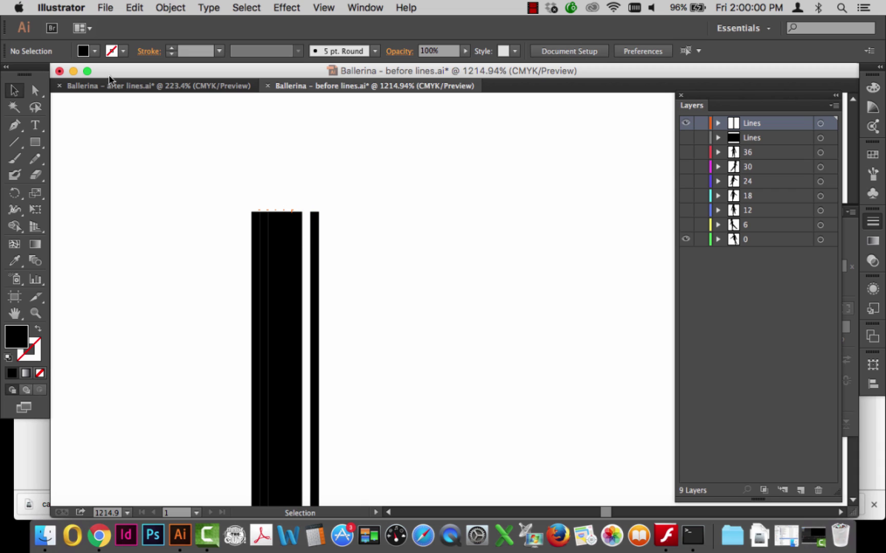
Step: Save the document, then save a copy named 'Ballerina - after lines2.ai' with default Illustrator options
key(super+s)
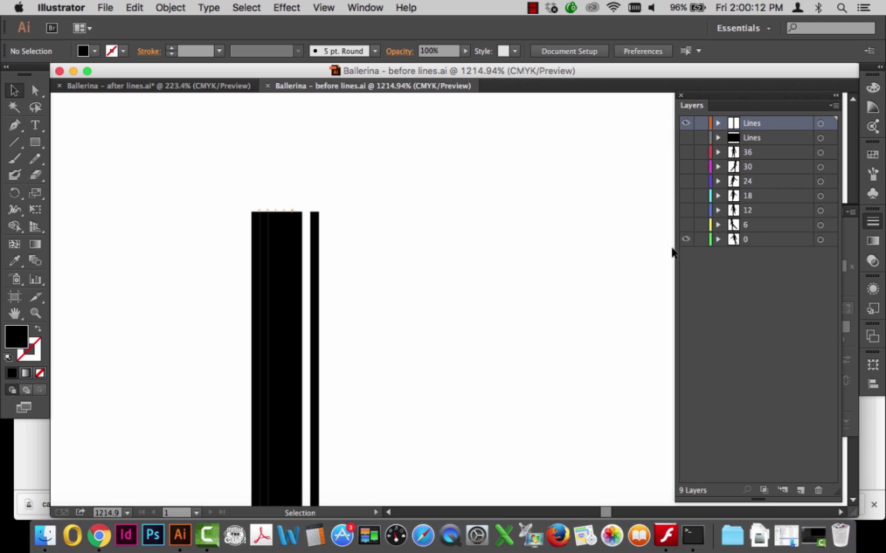
click(105, 7)
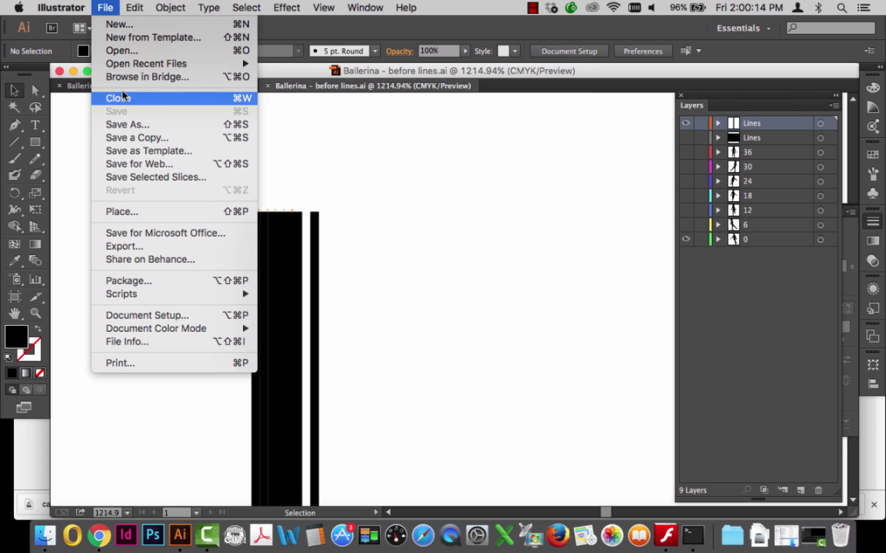
click(124, 125)
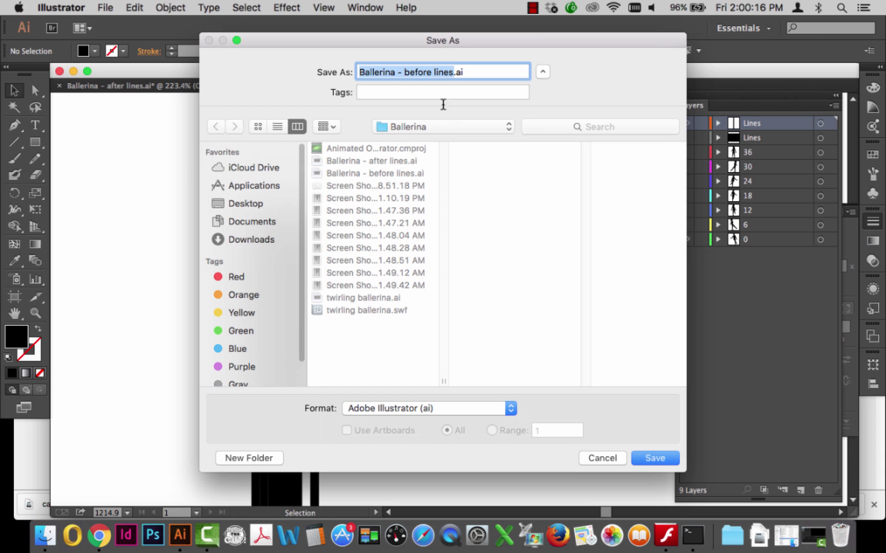
double_click(418, 72)
text(after)
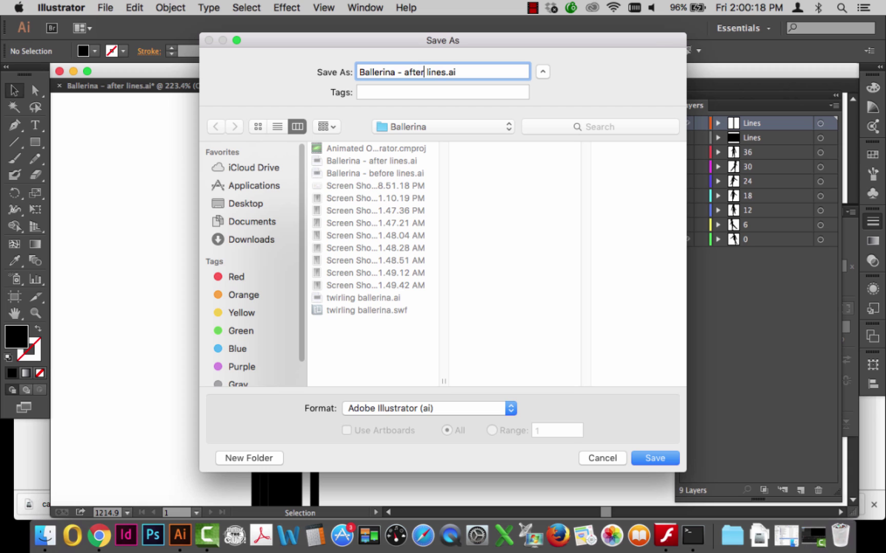
click(446, 72)
text(2)
click(652, 453)
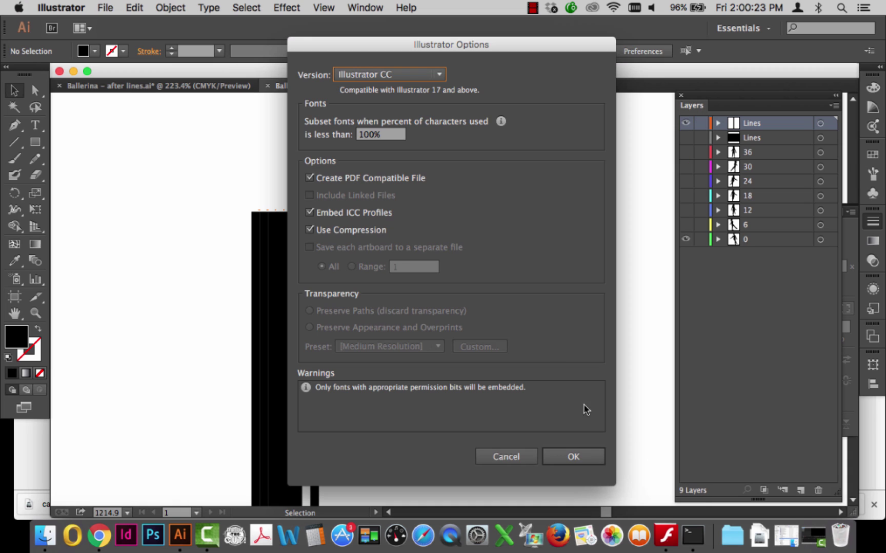
click(569, 458)
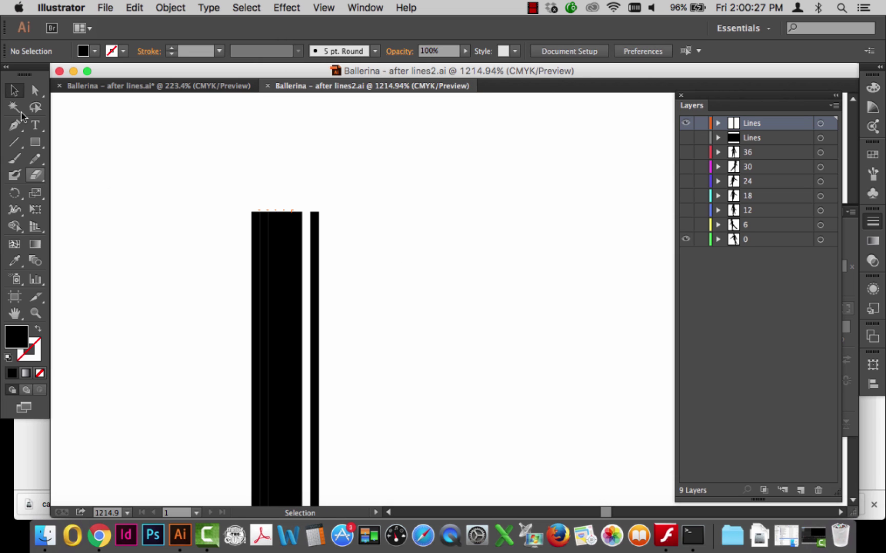
Step: Select all the thin black line paths and merge them with Pathfinder into one solid bar
drag(231, 188, 305, 260)
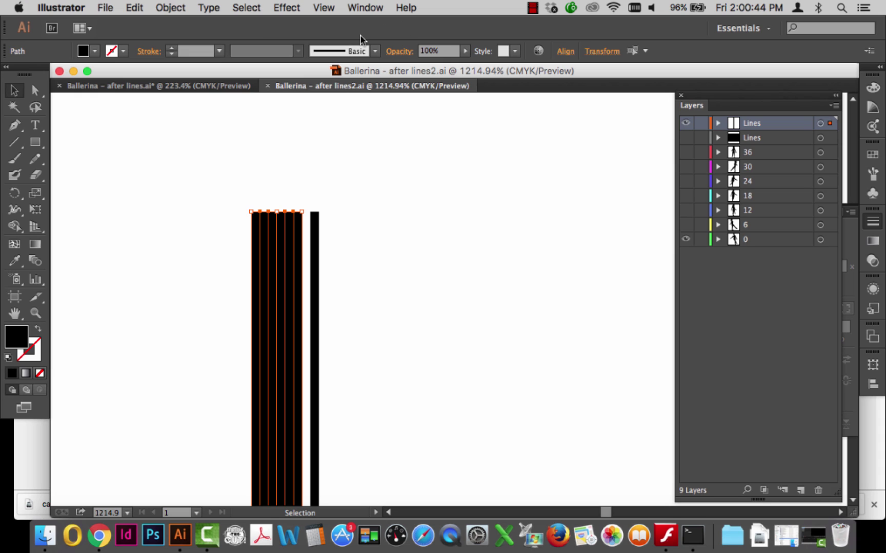
click(365, 8)
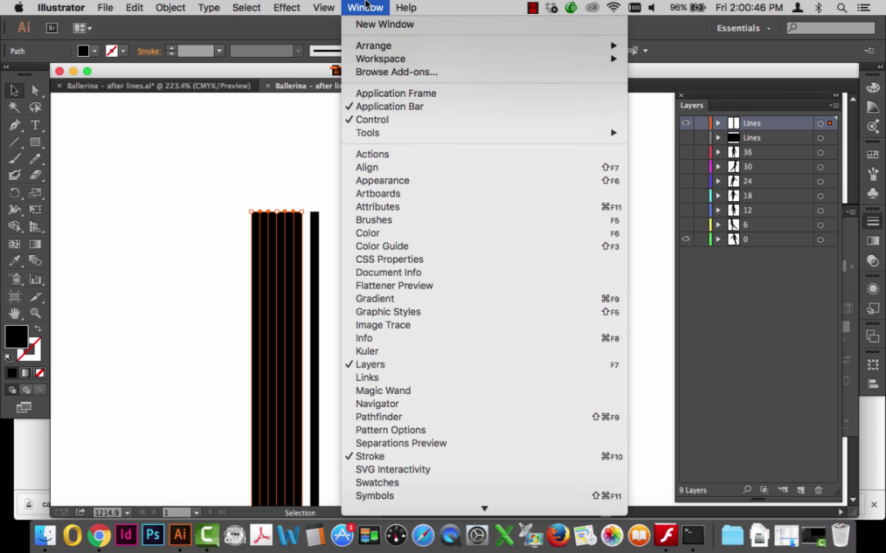
click(391, 419)
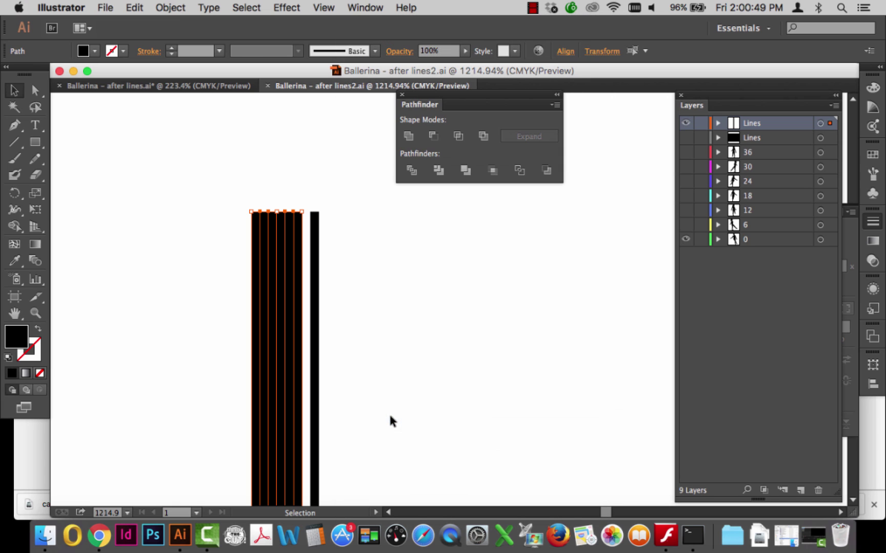
click(466, 171)
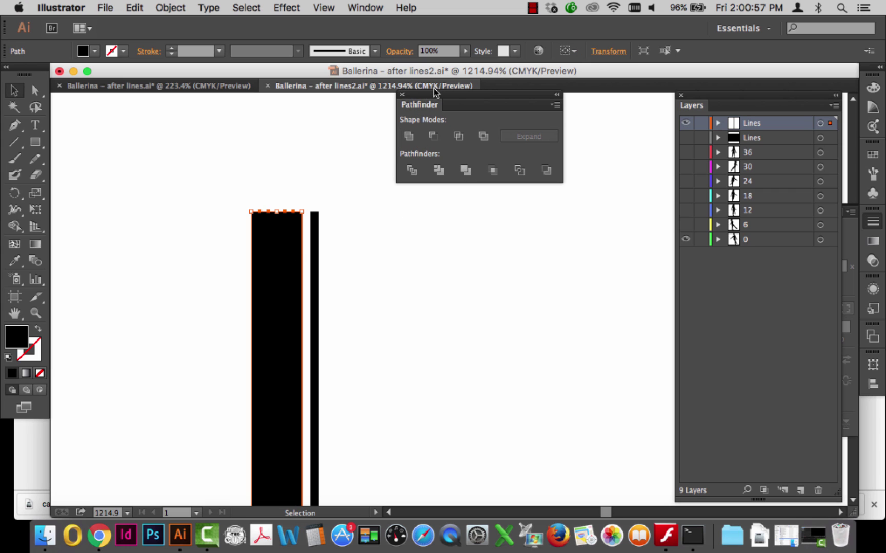
Step: Dock the Pathfinder panel in the right-hand panel dock
drag(433, 92, 874, 380)
click(873, 381)
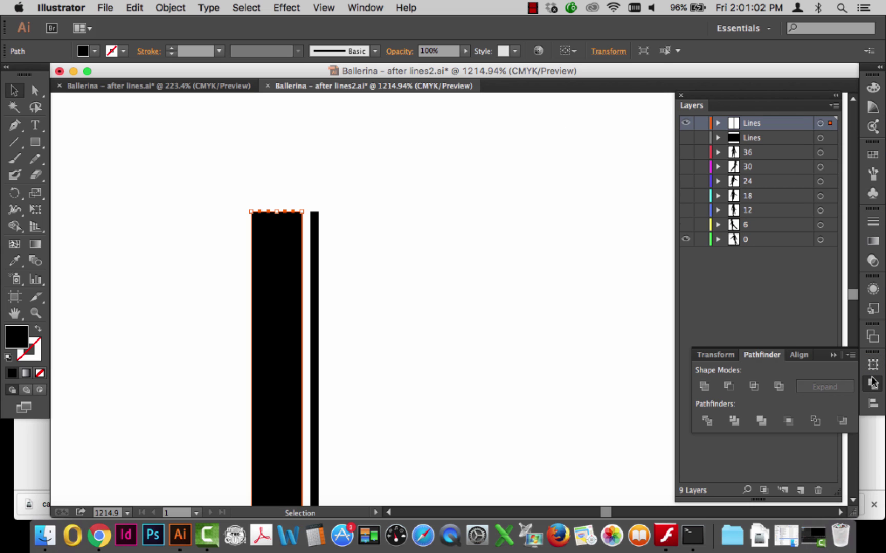
click(872, 385)
drag(875, 415, 877, 410)
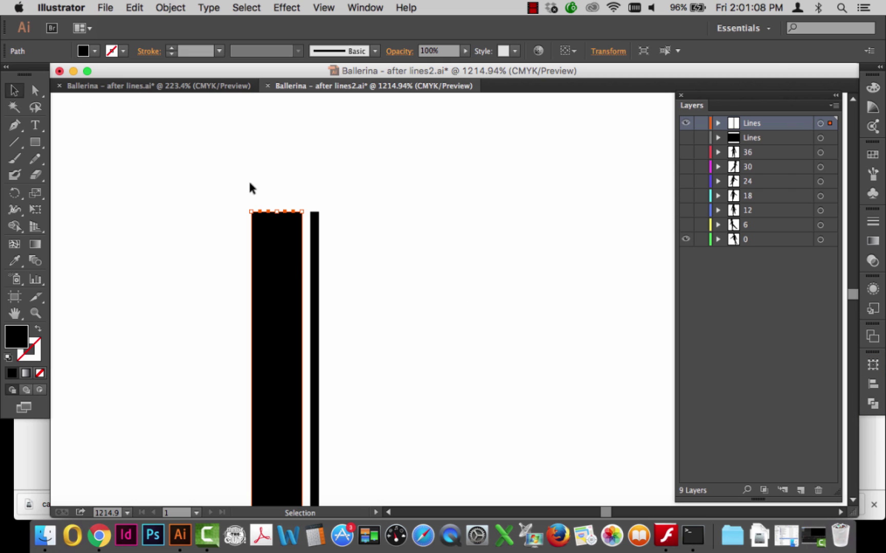
Step: Copy the merged black bar 7 pt to the right with Move, then deselect it
drag(242, 203, 303, 247)
key(Return)
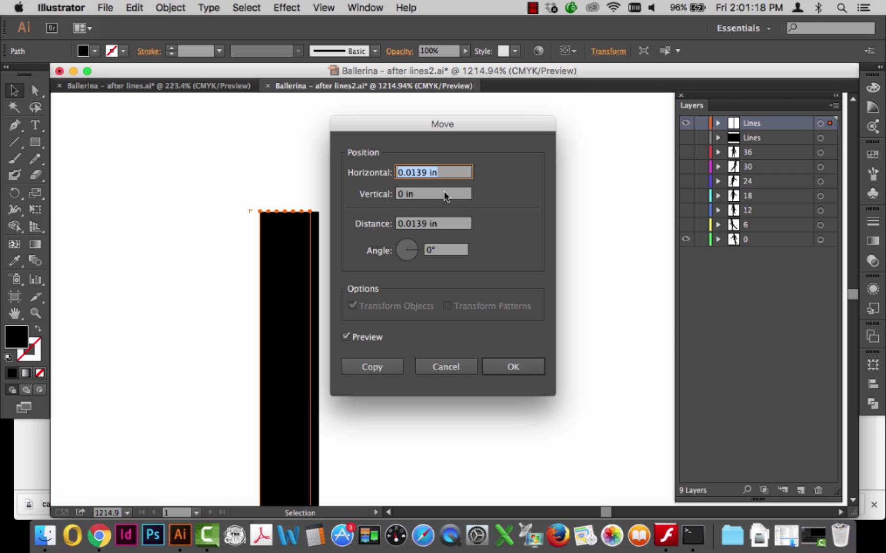
text(7 pt)
click(346, 336)
click(346, 336)
click(348, 333)
click(348, 333)
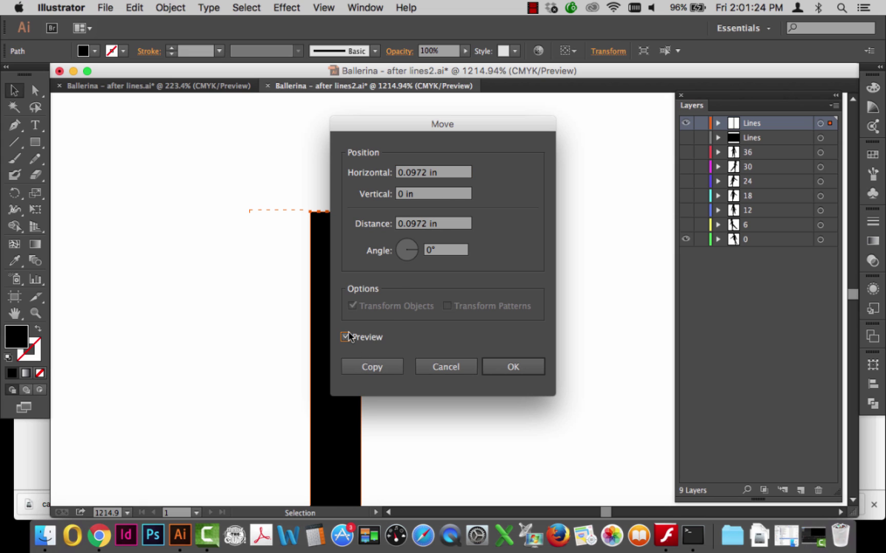
click(373, 368)
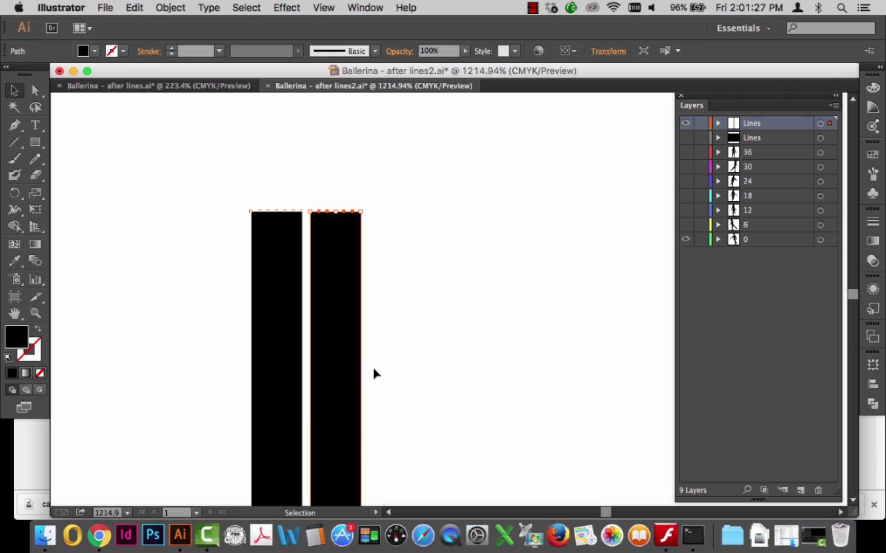
click(322, 204)
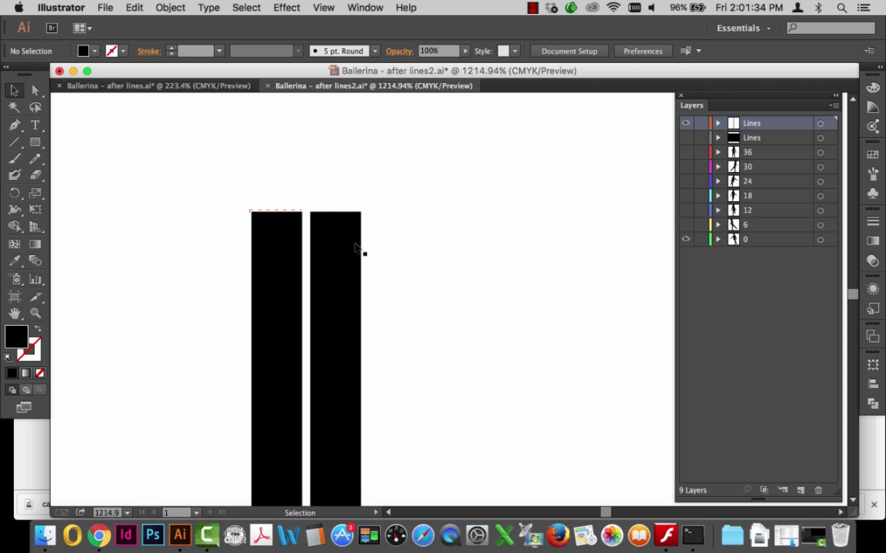
Step: Select the right-hand black bar and look for Transform Again in the Object menu
click(337, 253)
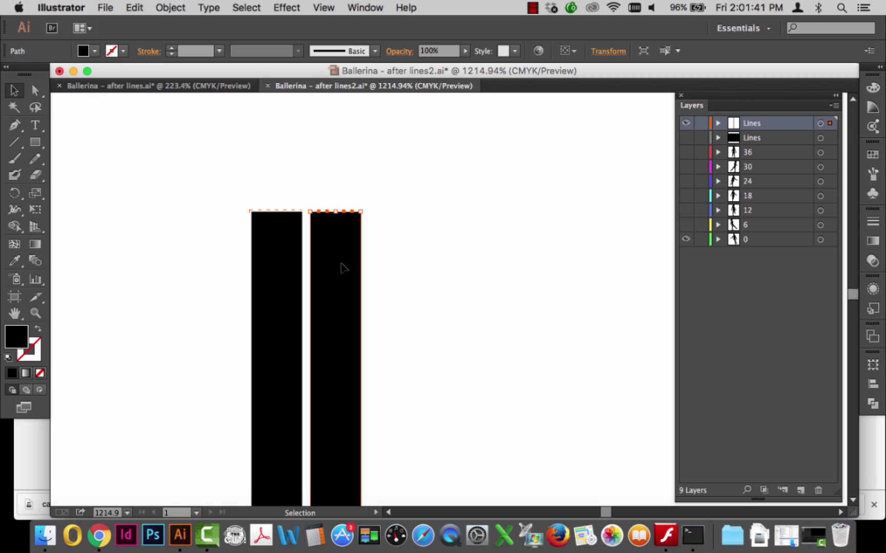
click(170, 7)
mouse_move(182, 25)
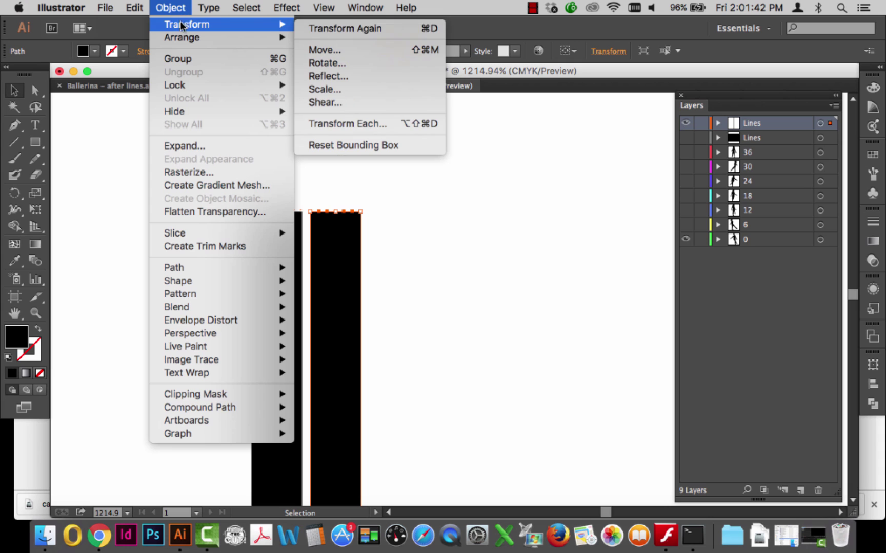
click(365, 236)
click(246, 8)
mouse_move(174, 7)
mouse_move(182, 24)
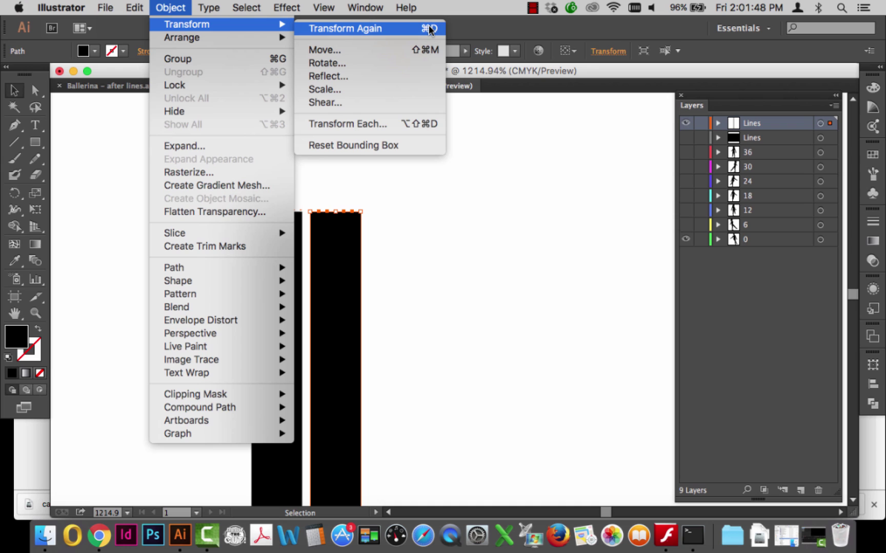
click(333, 264)
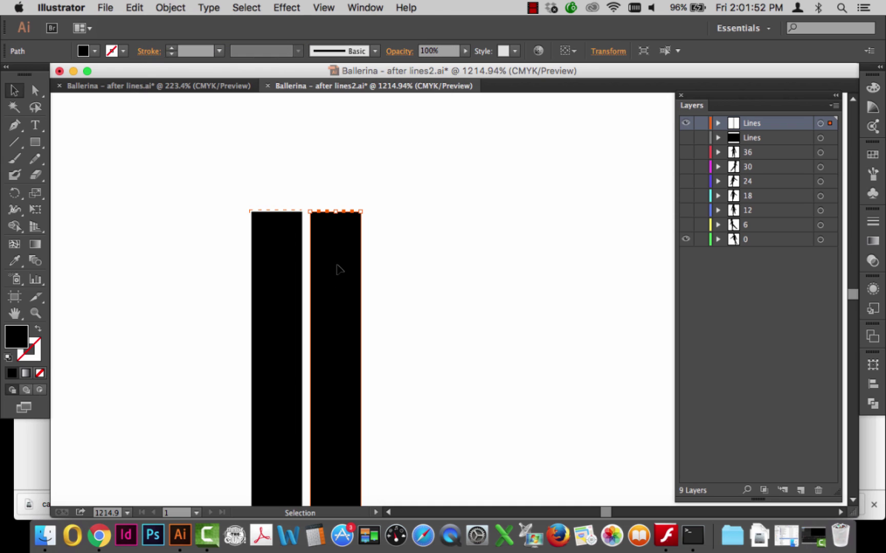
Step: Repeat the 7 pt bar copy with Cmd+D until the bars span the artboard
key(a)
key(super+d)
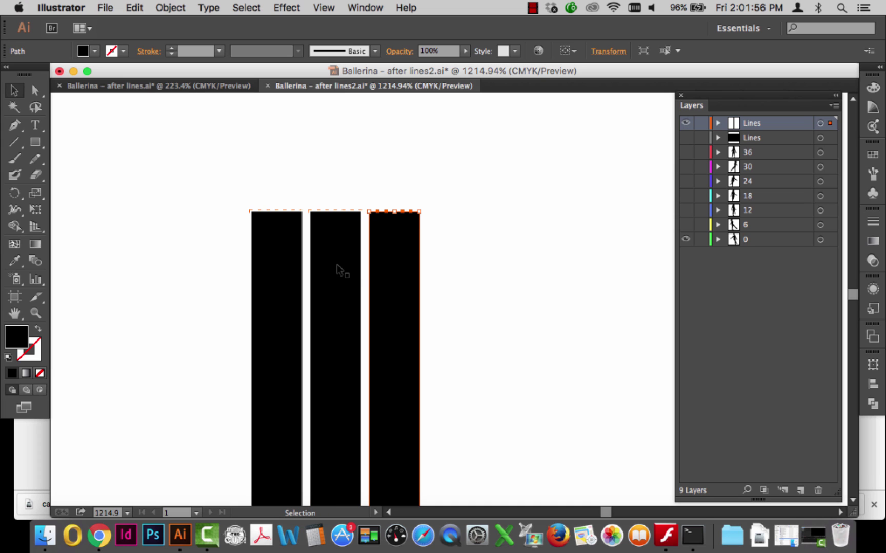
key(super+0)
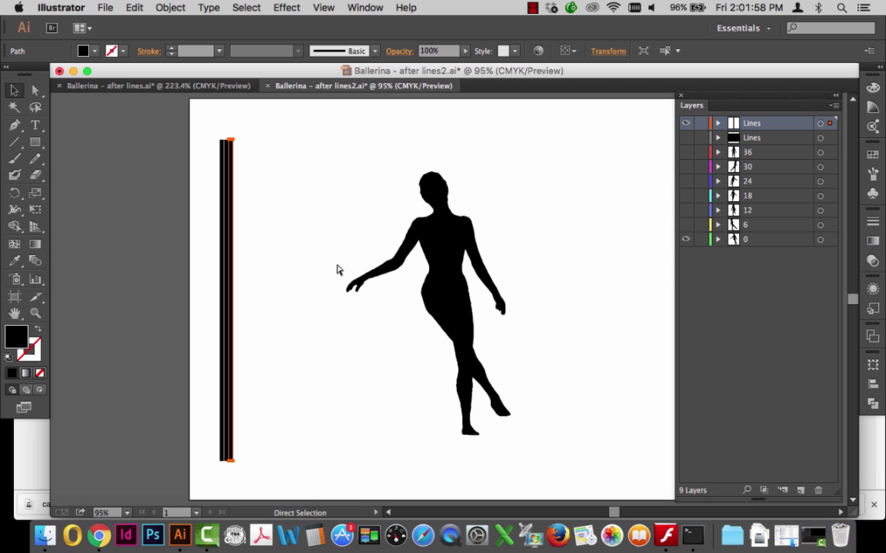
key(super+d)
key(super+d)
key(super+d)
key(super+d)
key(super+d)
key(super+d)
key(super+d)
key(super+d)
key(super+d)
key(super+d)
key(super+d)
key(super+d)
key(super+d)
key(super+d)
key(super+d)
key(super+d)
key(super+d)
key(super+d)
key(super+d)
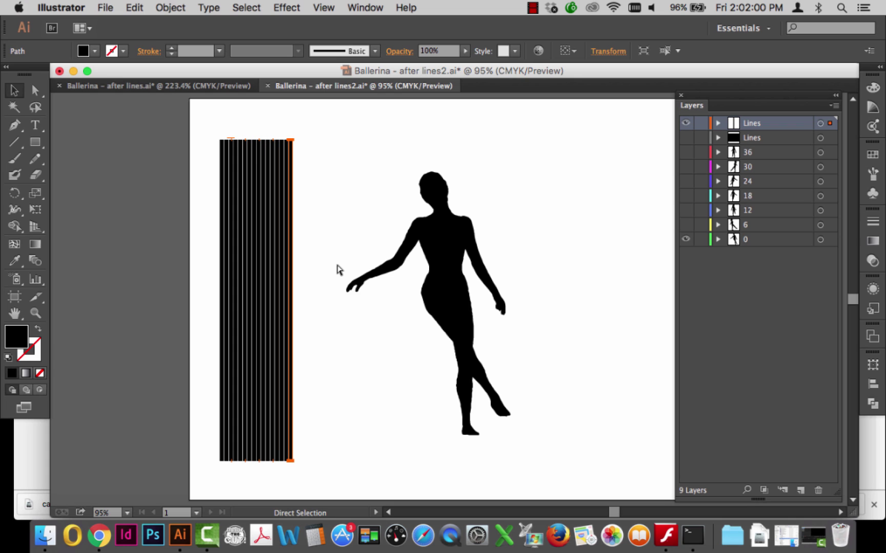
key(super+d)
key(super+d)
key(super+d)
key(super+d)
key(super+d)
key(super+d)
key(super+d)
key(super+d)
key(super+d)
key(super+d)
key(super+d)
key(super+d)
key(super+d)
key(super+d)
key(super+d)
key(super+d)
key(super+d)
key(super+d)
key(super+d)
key(super+d)
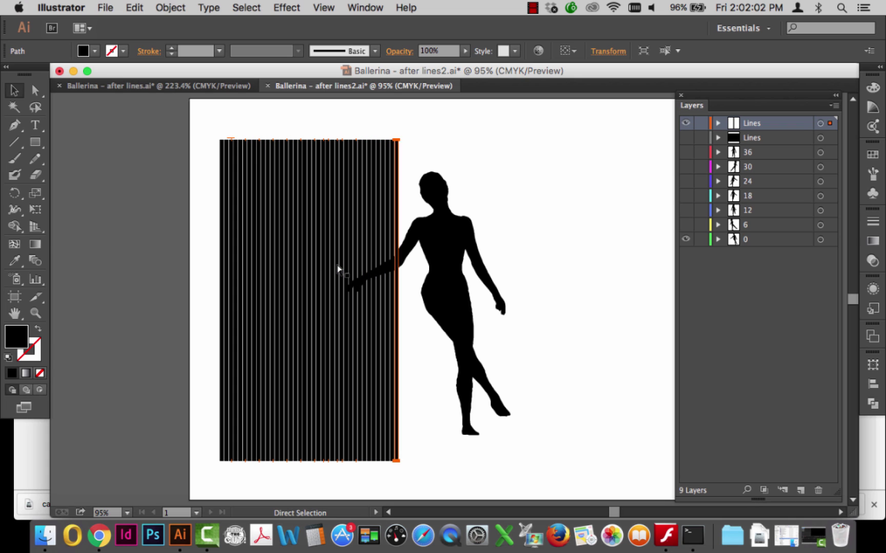
key(super+d)
key(super+d)
key(super+d)
key(super+d)
key(super+d)
key(super+d)
key(super+d)
key(super+d)
key(super+d)
key(super+d)
key(super+d)
key(super+d)
key(super+d)
key(super+d)
key(super+d)
key(super+d)
key(super+d)
key(super+d)
key(super+d)
key(super+d)
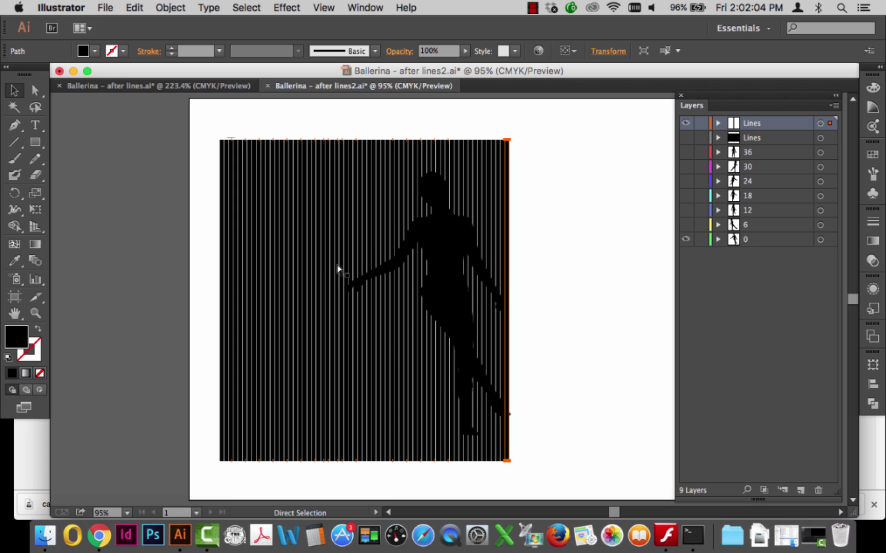
key(super+d)
key(super+d)
key(super+d)
key(super+d)
key(super+d)
key(super+d)
key(super+d)
key(super+d)
key(super+d)
key(super+d)
key(super+d)
key(super+d)
key(super+d)
key(super+d)
key(super+d)
key(super+d)
key(super+d)
key(super+d)
key(super+d)
key(super+d)
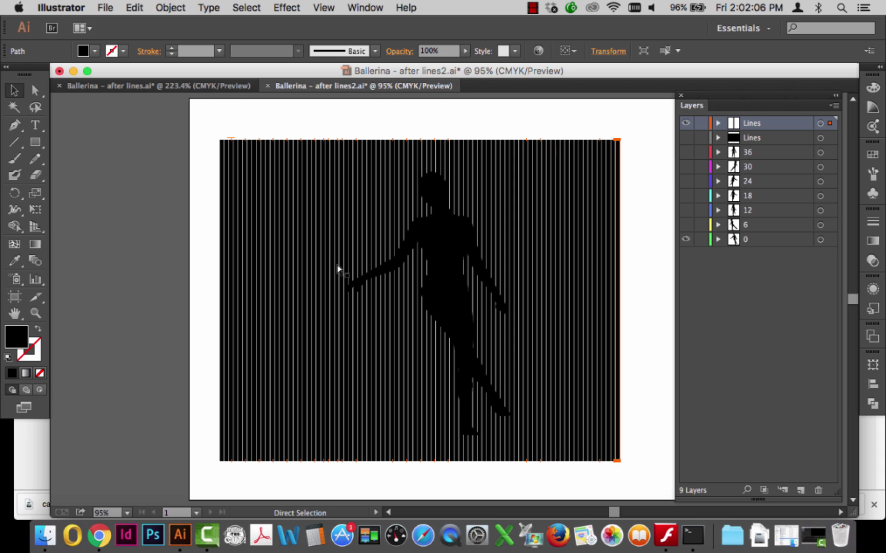
key(super+d)
key(super+d)
key(super+d)
key(super+d)
scroll(338, 270, right, 5)
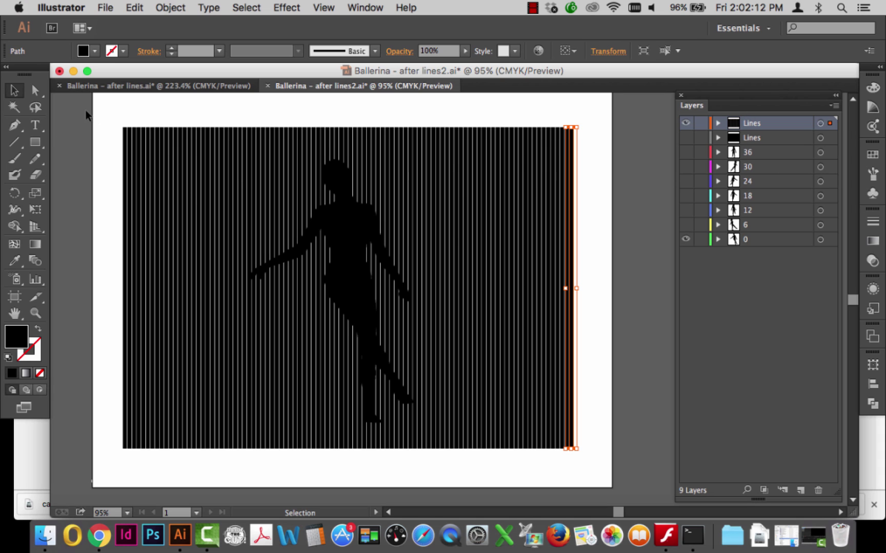
Step: Marquee-select all the black stripes and make them one compound path
drag(87, 115, 594, 203)
scroll(415, 306, down, 3)
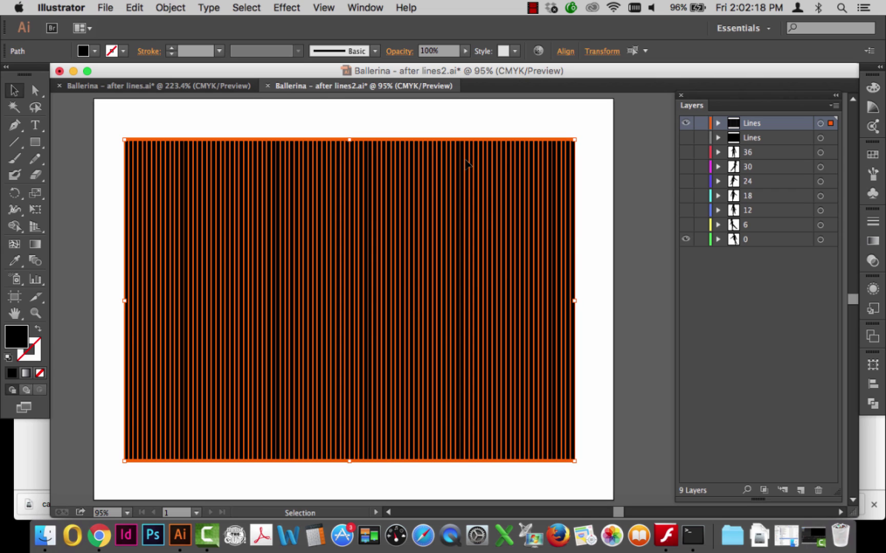
click(718, 123)
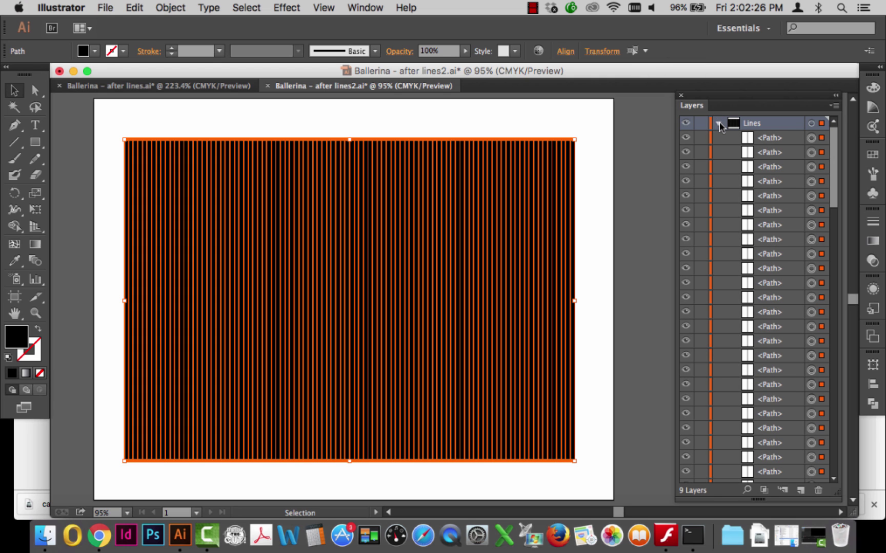
click(718, 123)
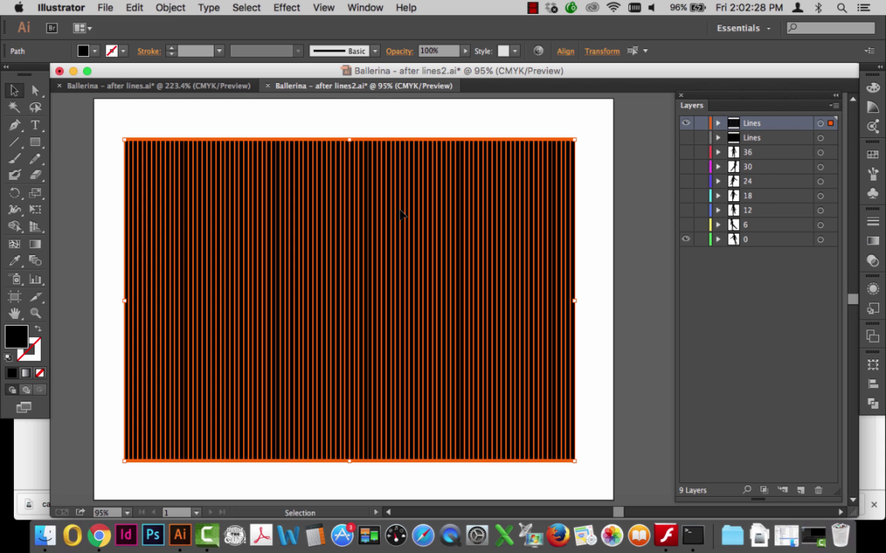
click(179, 6)
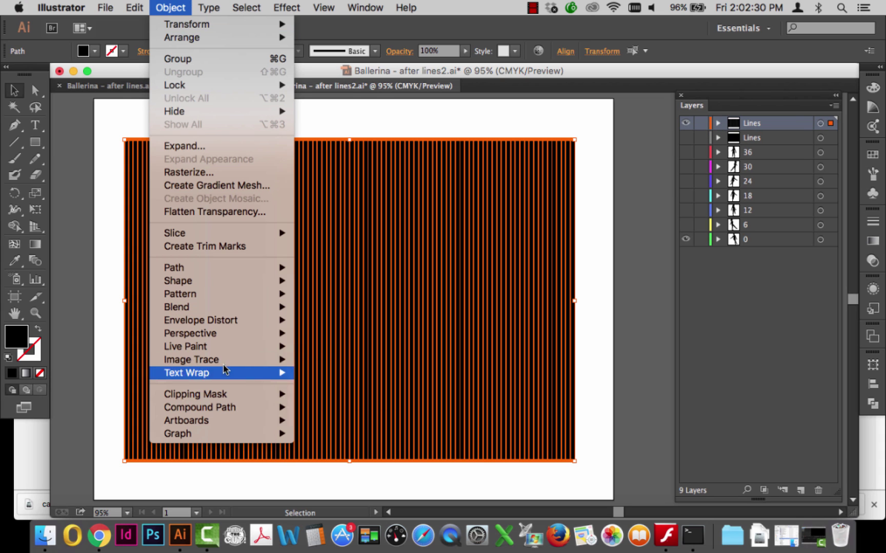
mouse_move(225, 408)
click(323, 407)
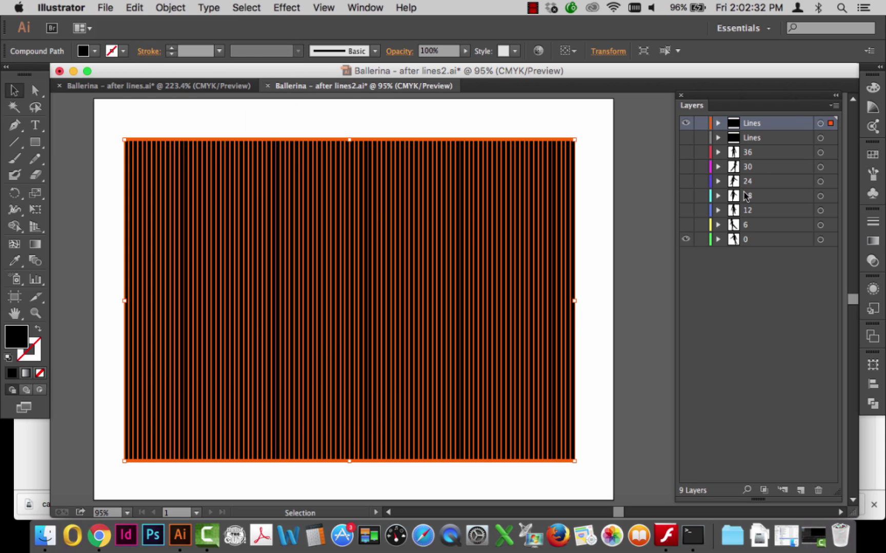
Step: Deselect the stripes and save the document
click(718, 123)
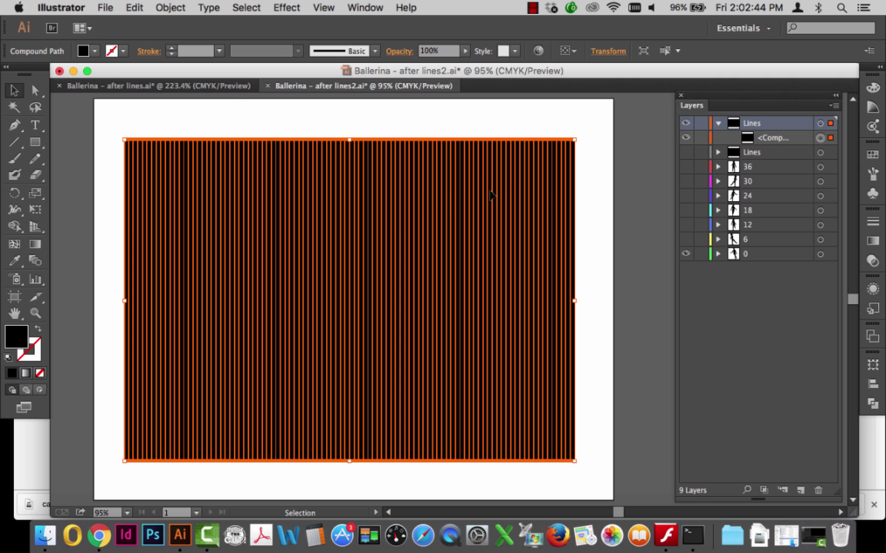
click(547, 123)
key(super+s)
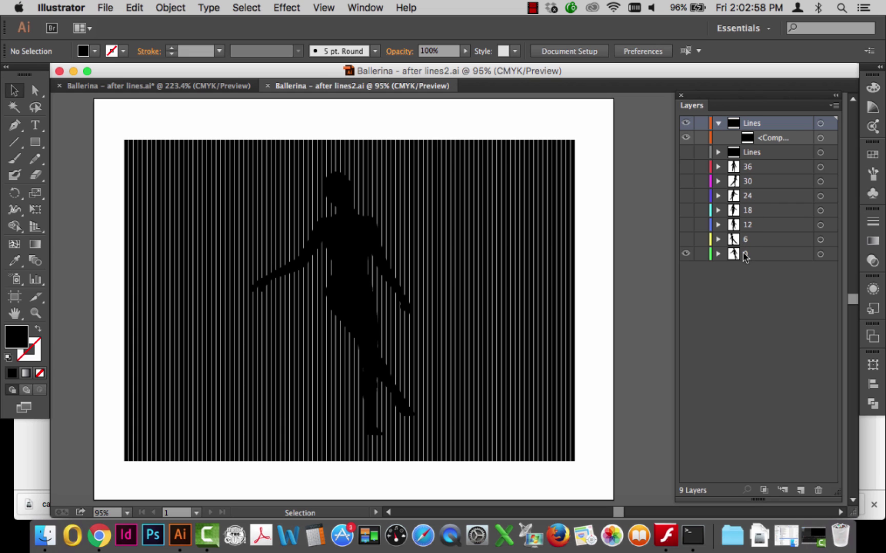
Step: Hide the Lines stripes layer and select pose layers 0, 6 and 12
click(685, 253)
click(686, 123)
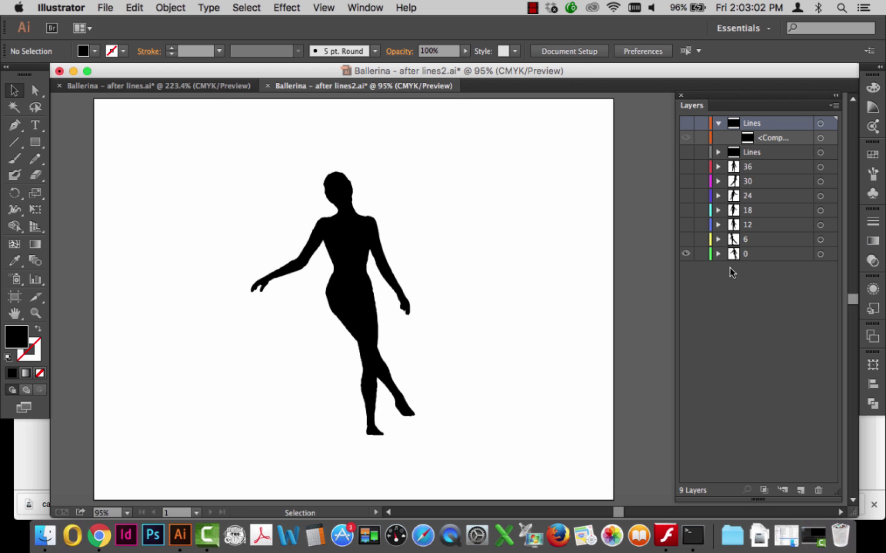
click(748, 256)
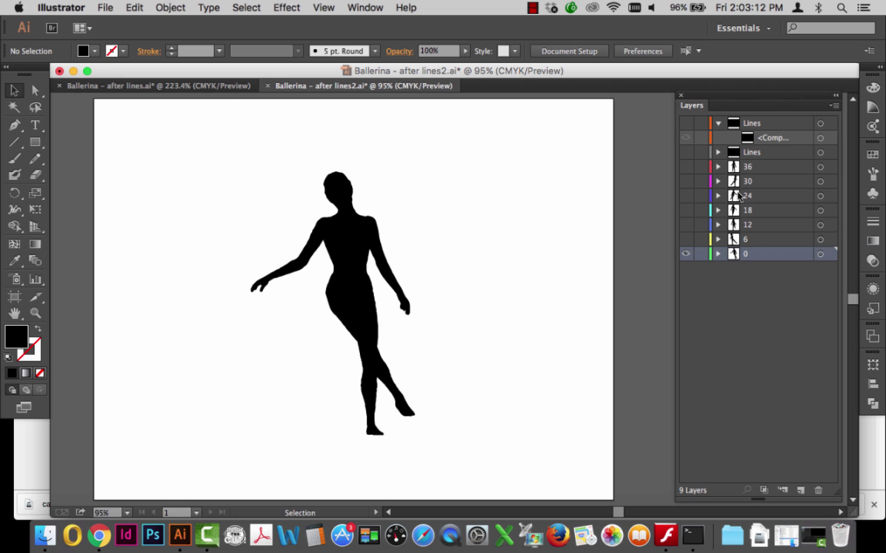
click(747, 241)
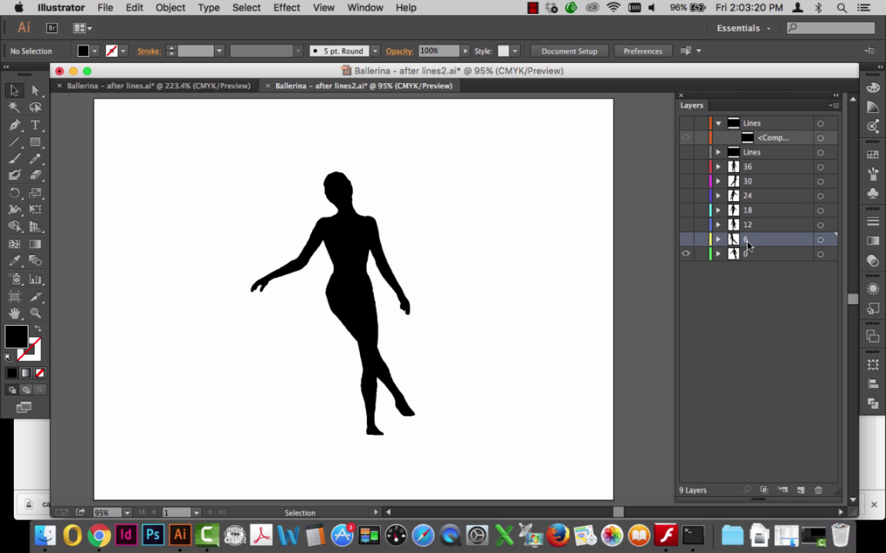
click(747, 225)
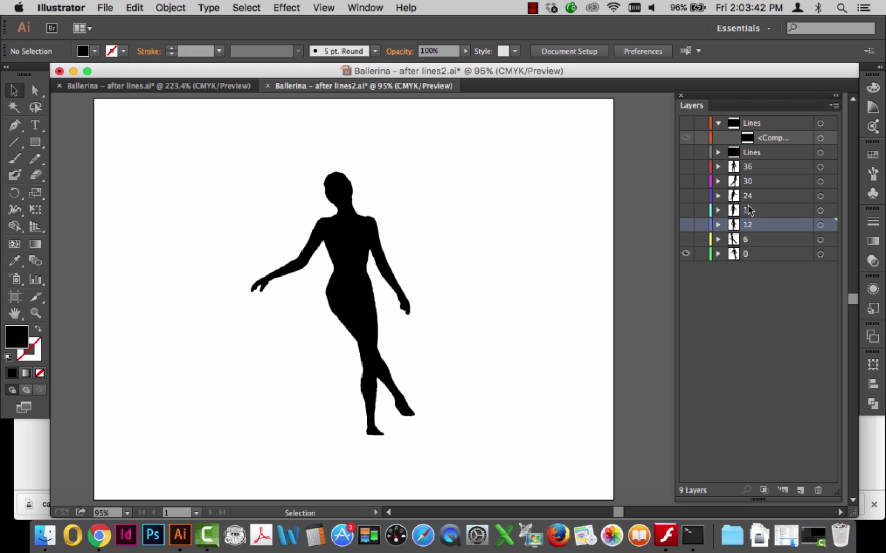
Step: Show pose layers 12, 18, 24, 30 and 36, then turn the Lines stripes back on
click(685, 239)
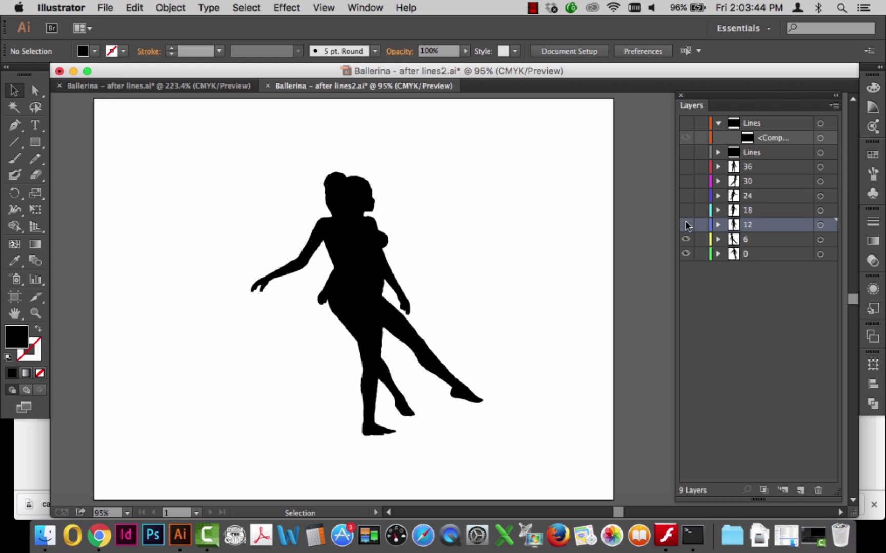
click(685, 222)
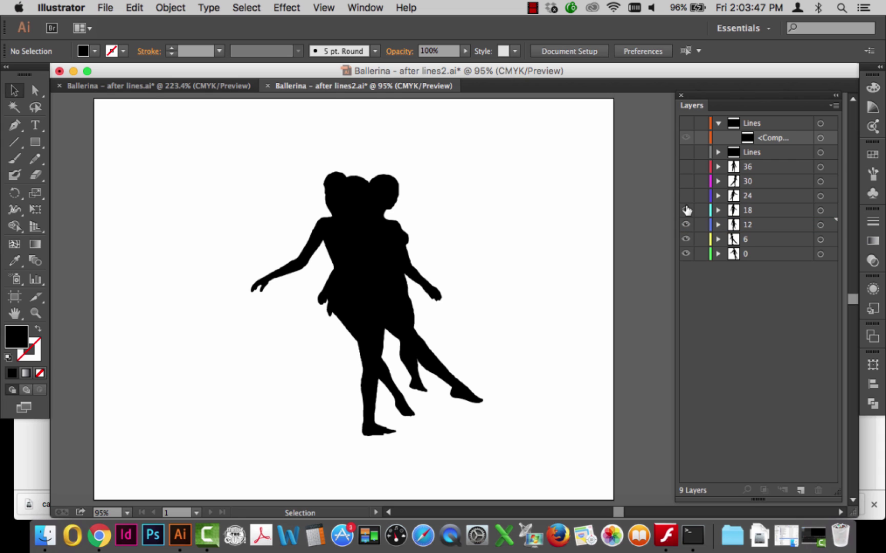
click(685, 195)
click(685, 181)
click(686, 167)
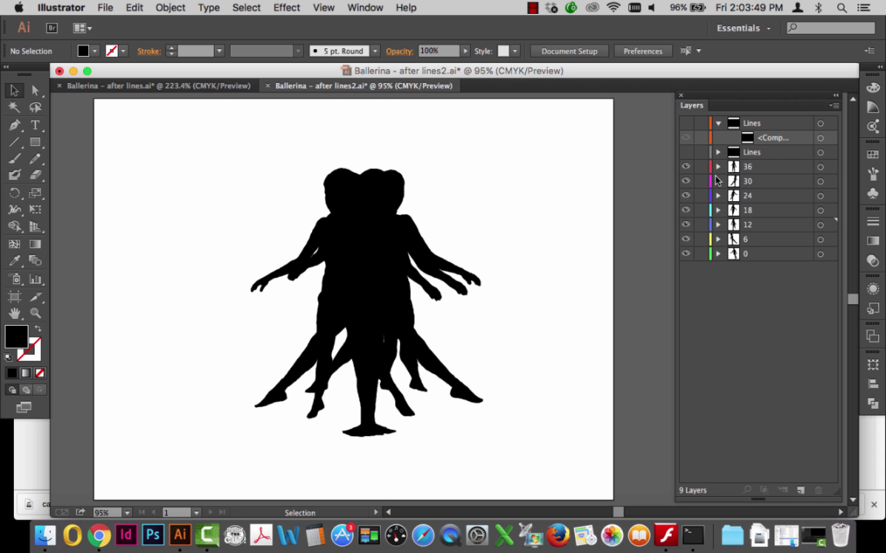
click(754, 120)
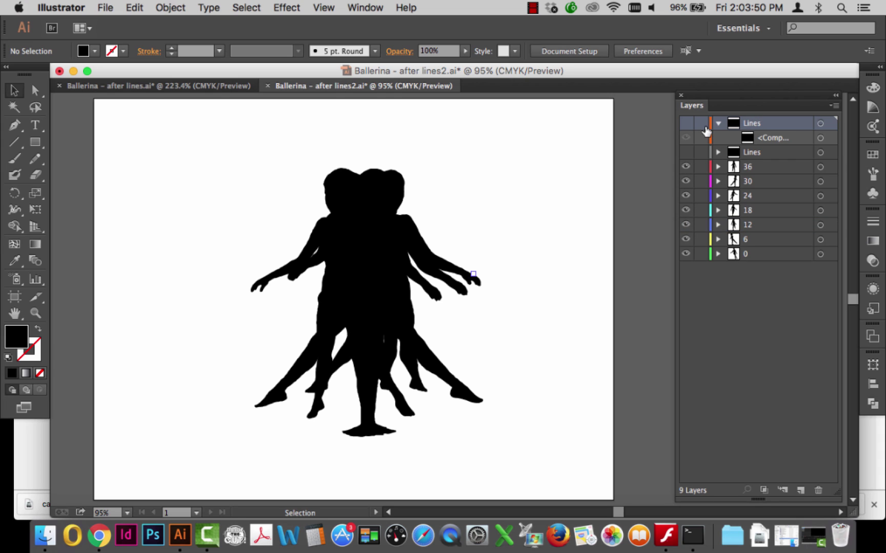
click(685, 124)
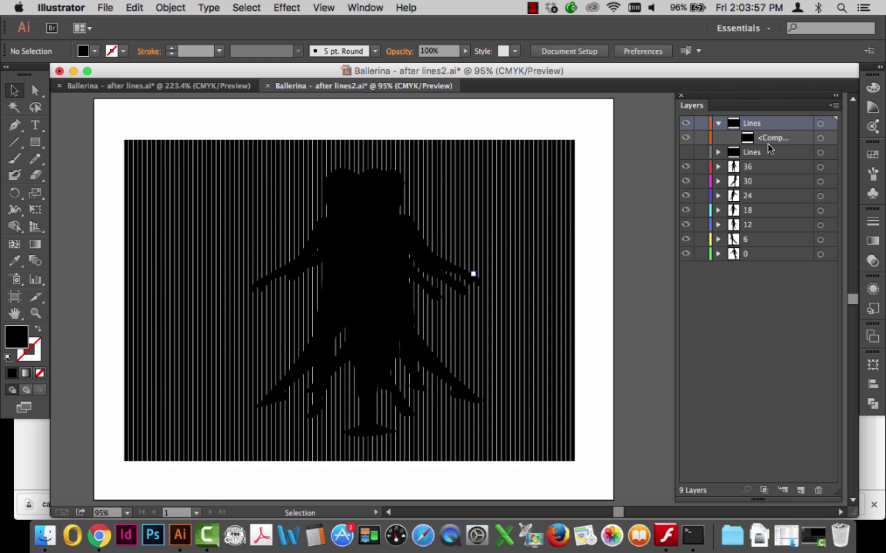
Step: Move the stripe compound path into layer 0 and put a duplicate into layer 6
click(718, 254)
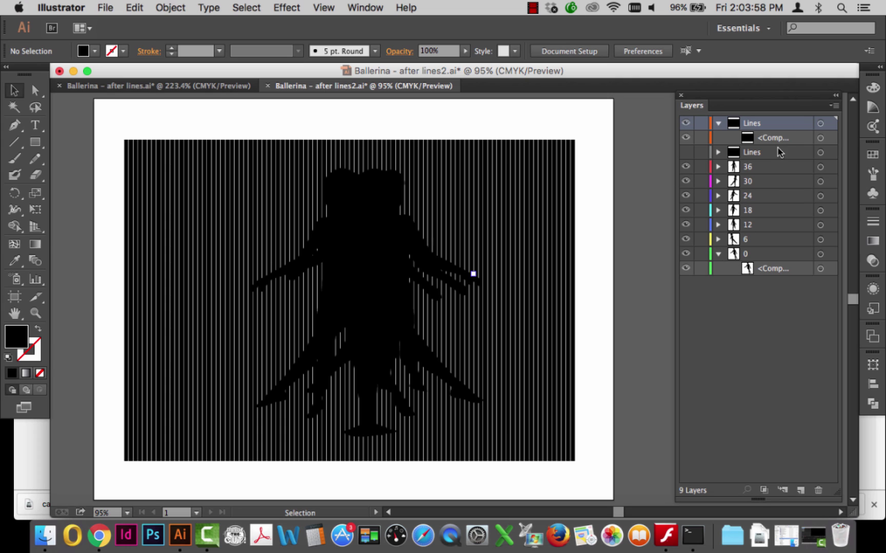
drag(772, 140, 765, 258)
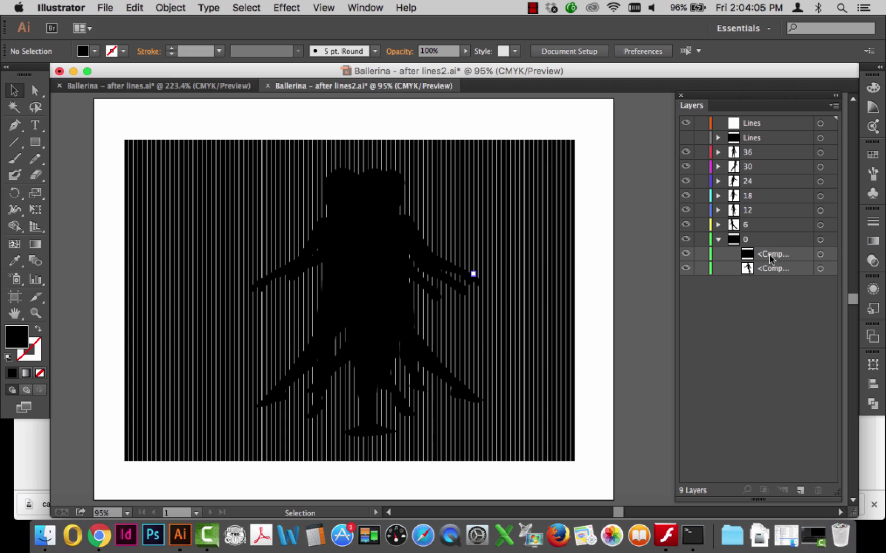
drag(769, 260, 800, 489)
click(718, 224)
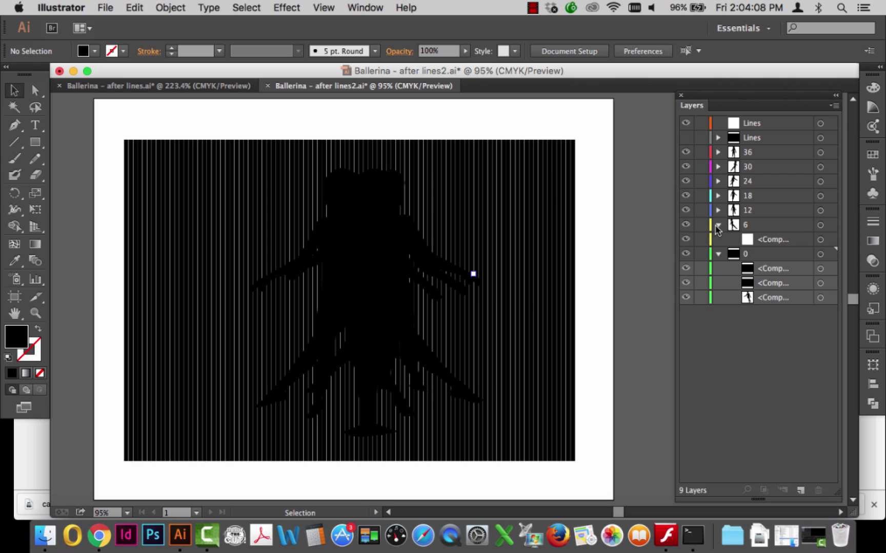
drag(766, 278, 799, 491)
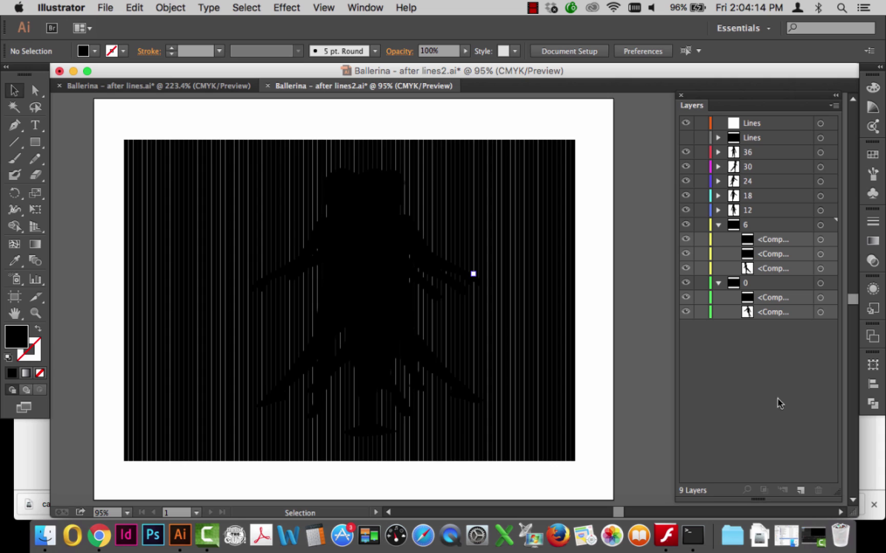
Step: Place stripe compound path copies into pose layers 12 and 18
click(717, 210)
drag(767, 254, 769, 229)
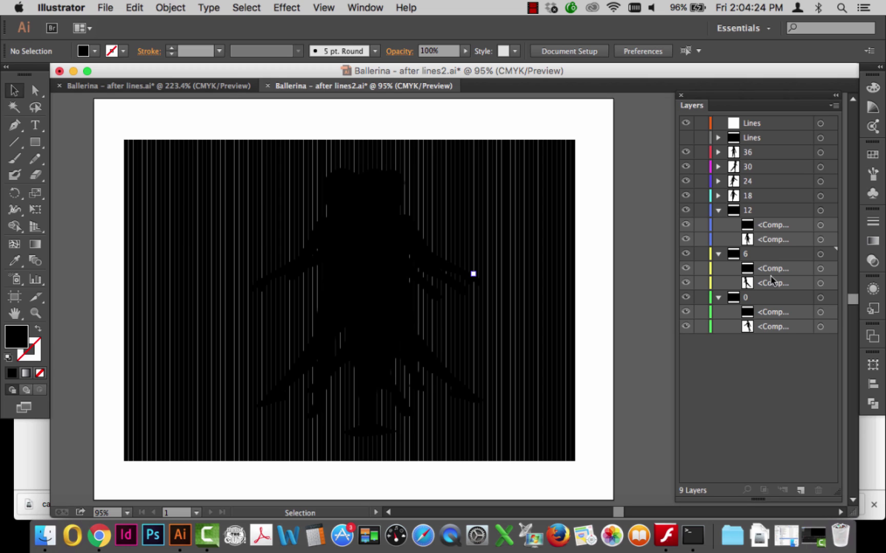
click(717, 196)
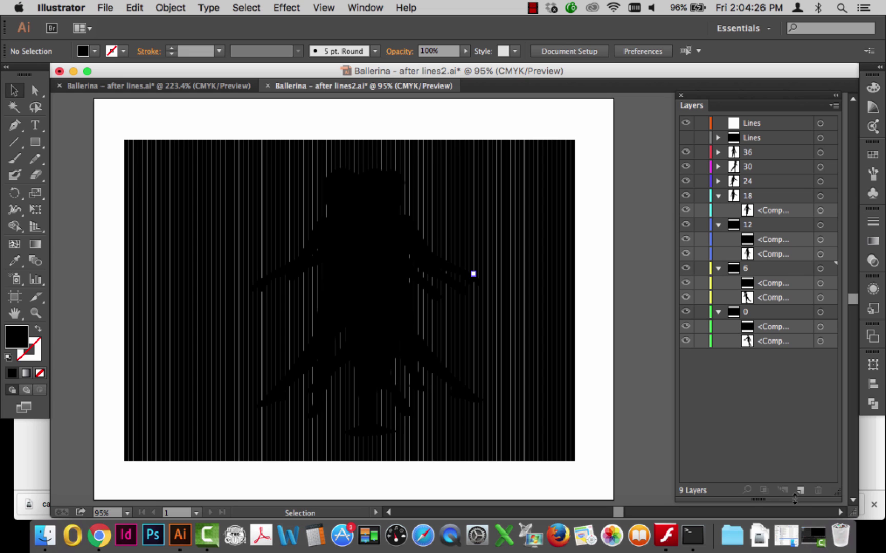
click(768, 239)
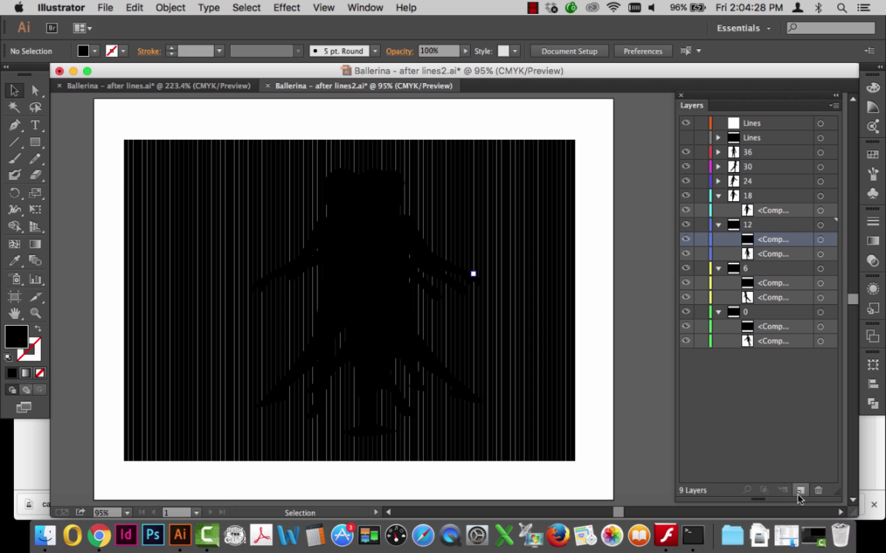
drag(749, 242, 800, 490)
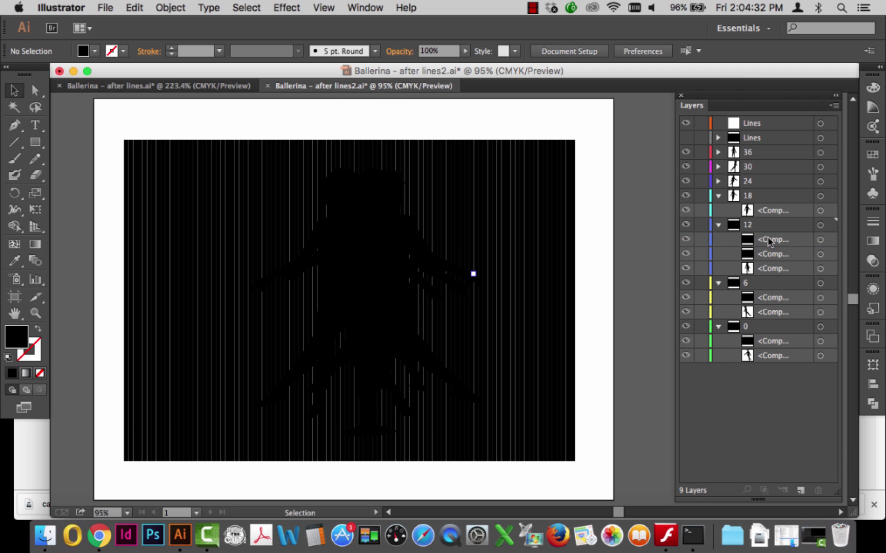
drag(771, 241, 764, 213)
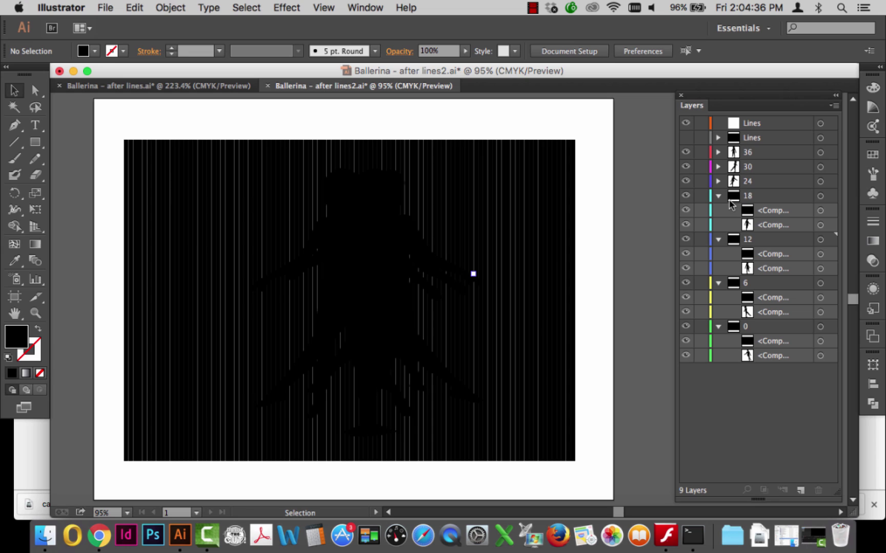
Step: Collapse layers 12, 6 and 0, then put a stripe copy into layer 24
click(718, 239)
click(719, 254)
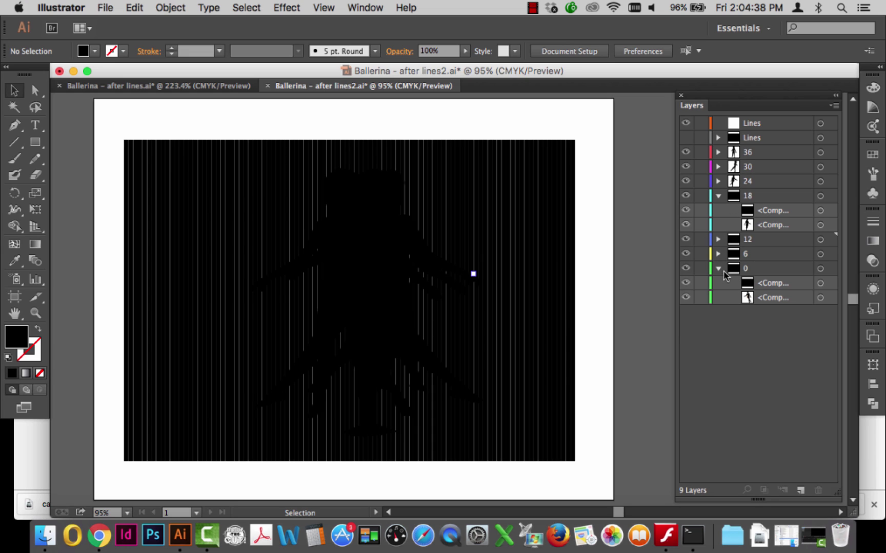
click(718, 268)
click(772, 214)
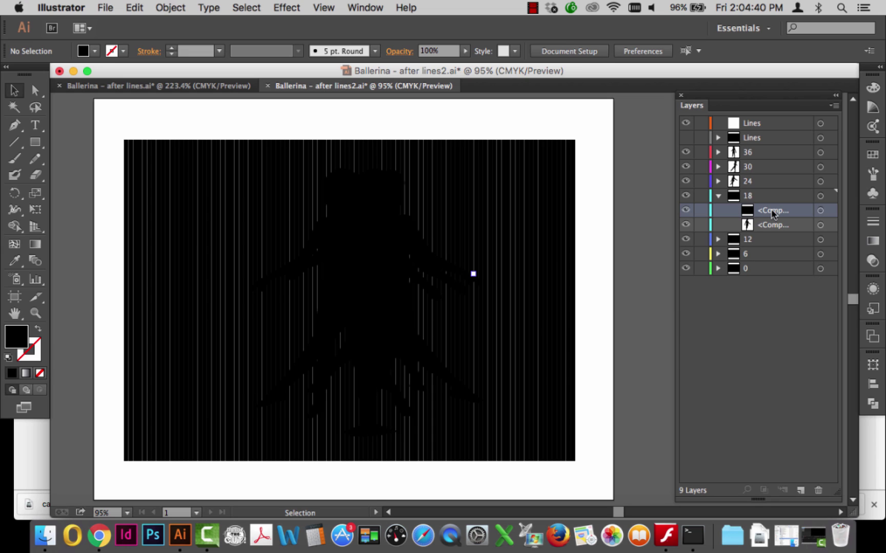
drag(772, 215, 800, 490)
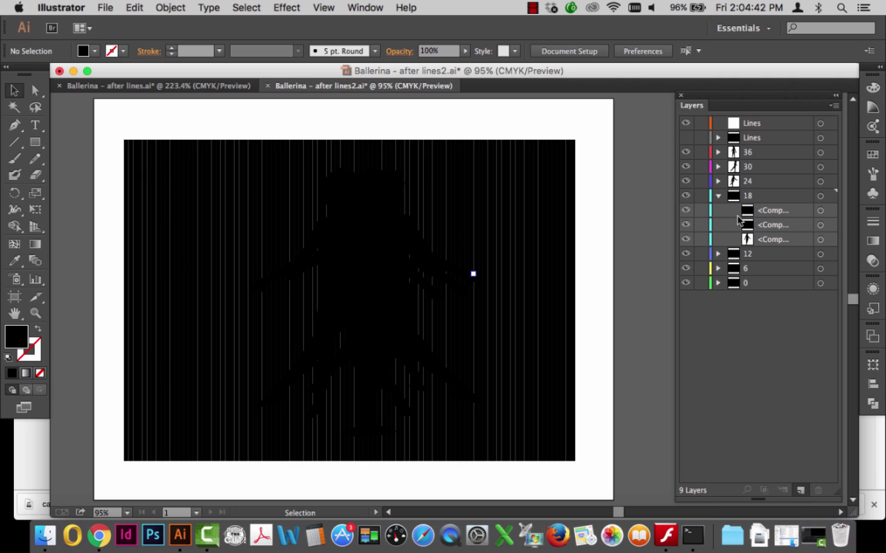
click(718, 181)
drag(764, 227, 761, 197)
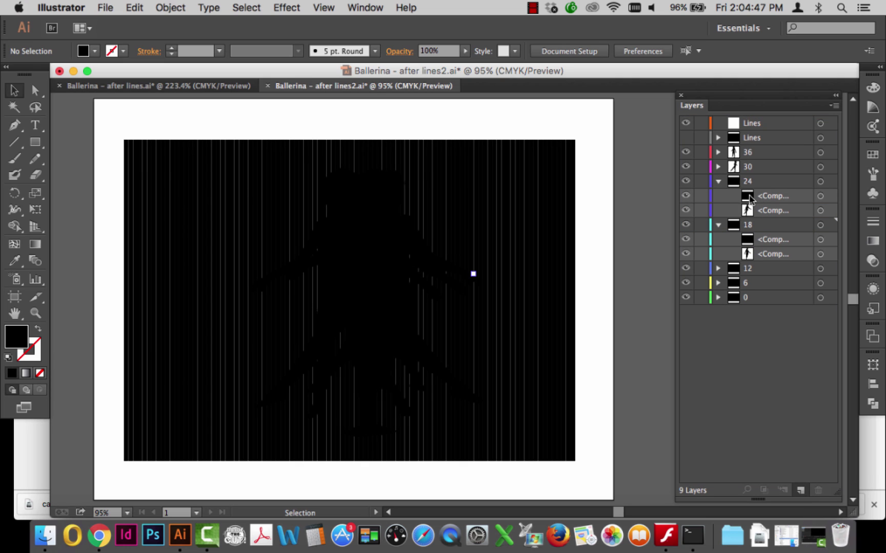
Step: Put a stripe copy into layer 30, undoing an accidental new layer
click(718, 225)
click(770, 199)
click(800, 490)
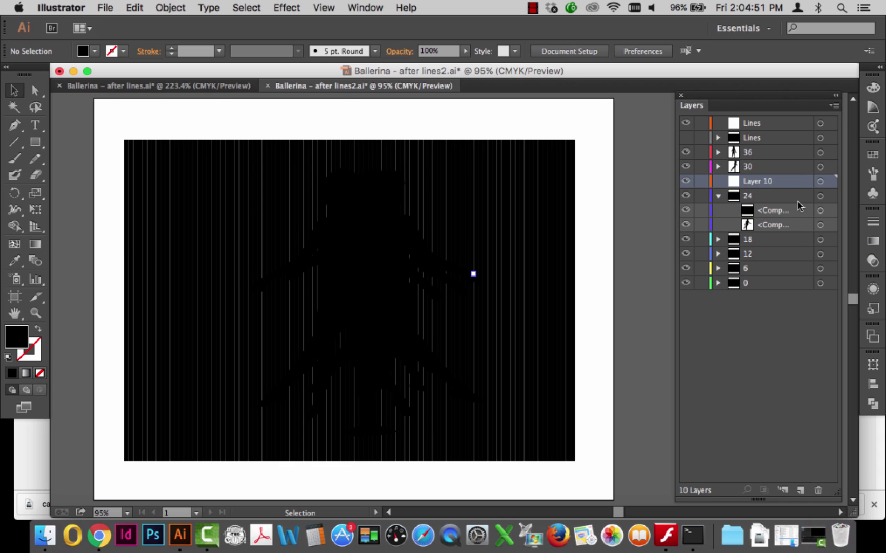
key(cmd+z)
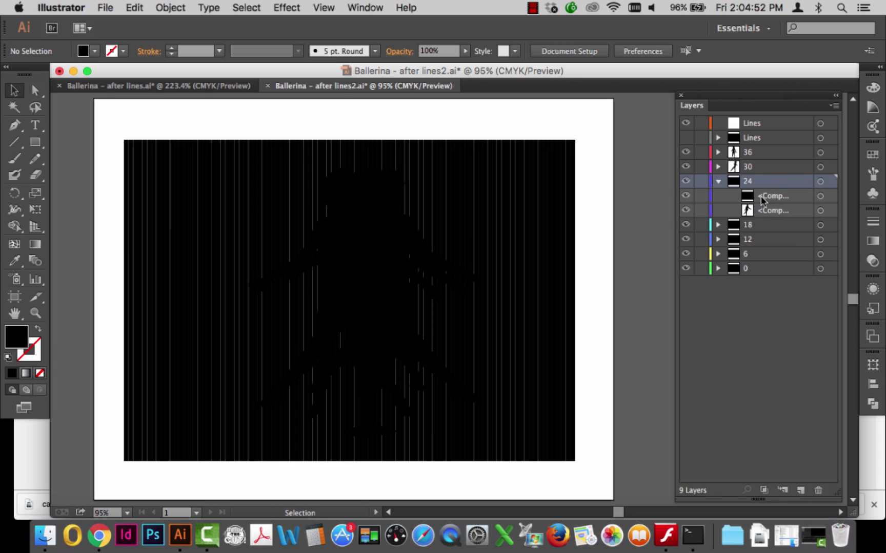
drag(763, 199, 797, 490)
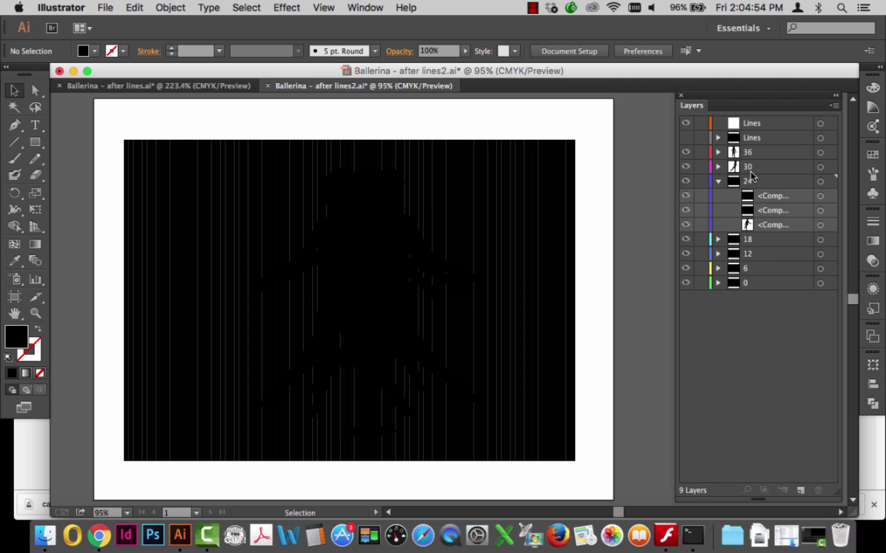
click(718, 167)
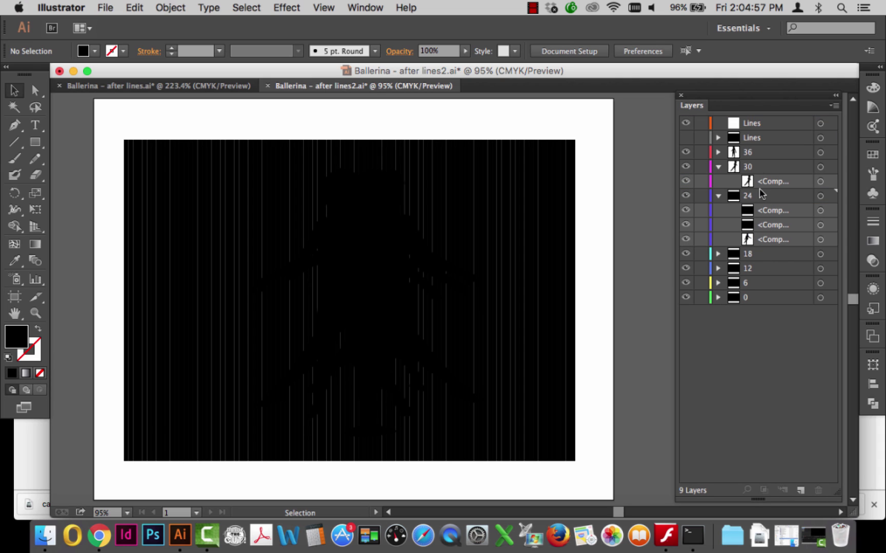
drag(768, 212, 766, 172)
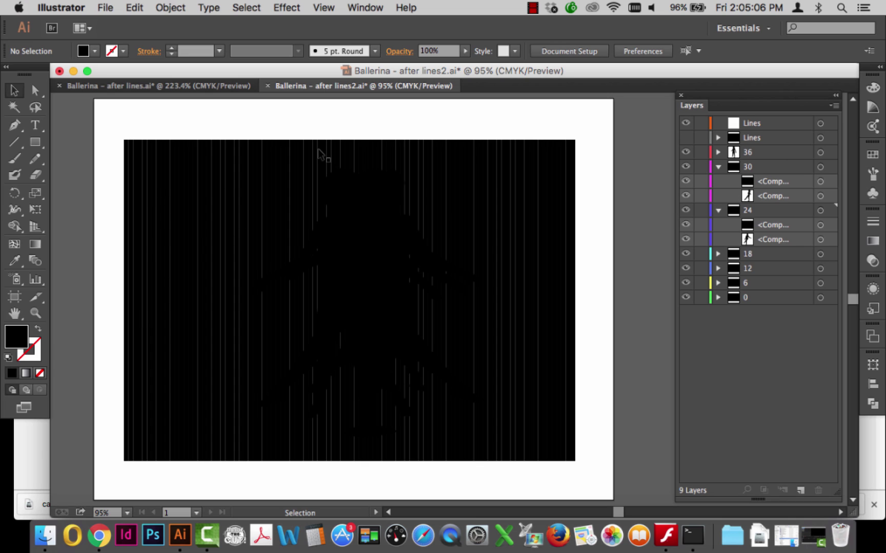
Step: Put a stripe copy into layer 36 and collapse layers 36, 30 and 24
click(718, 152)
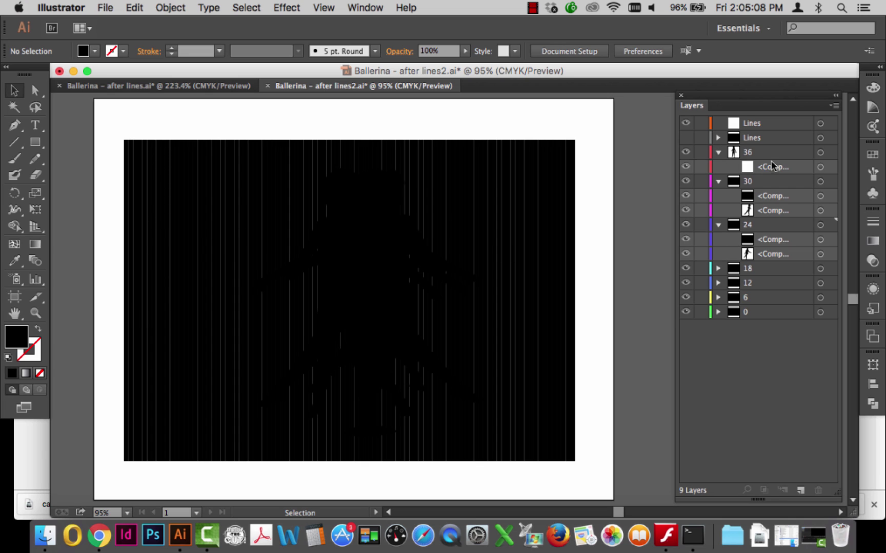
drag(768, 197, 800, 490)
drag(761, 200, 756, 159)
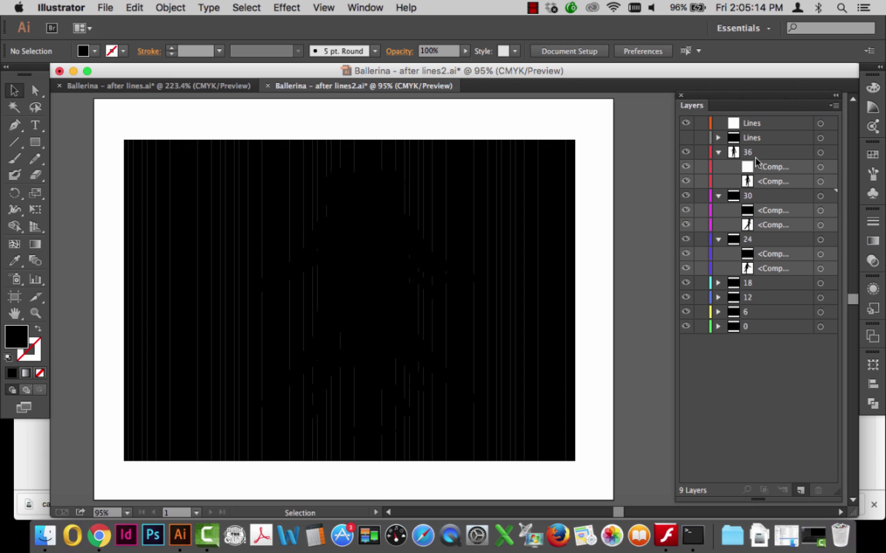
click(718, 153)
click(718, 167)
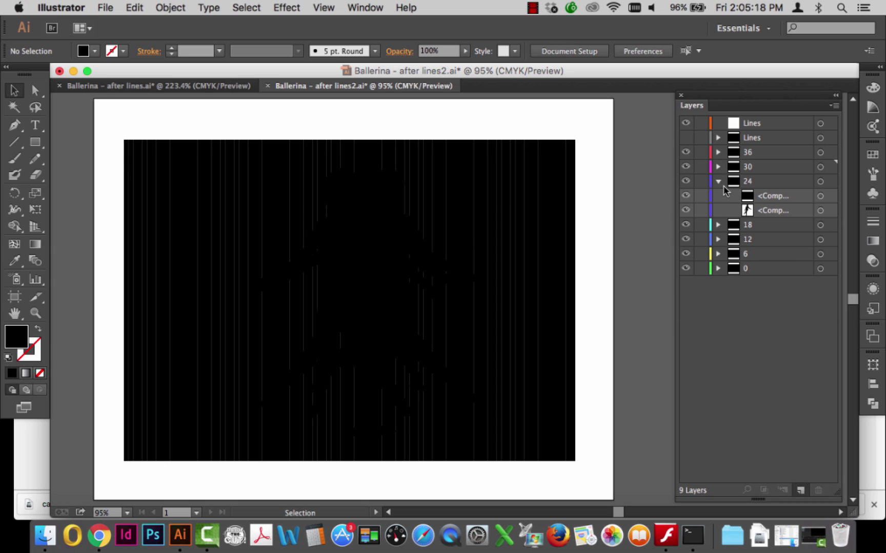
click(718, 182)
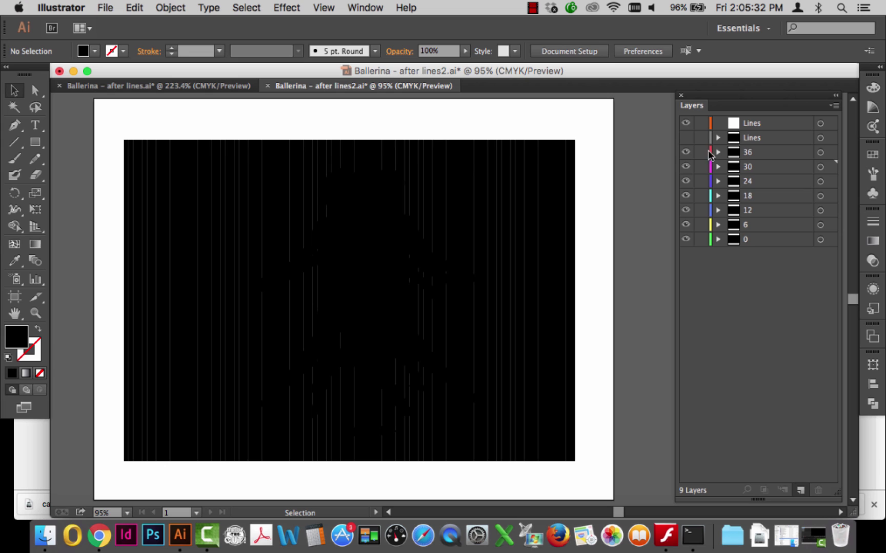
Step: Delete the empty extra Lines layer and hide every layer except layer 0
click(749, 124)
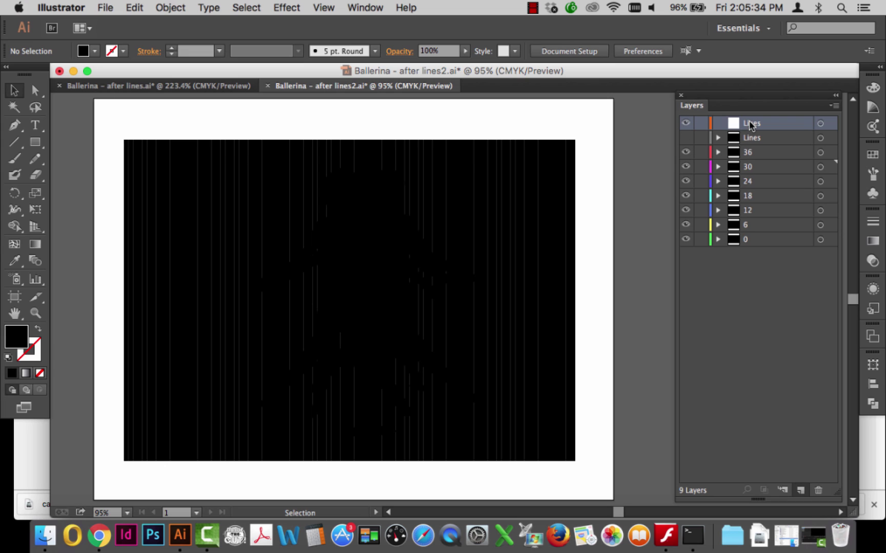
click(817, 490)
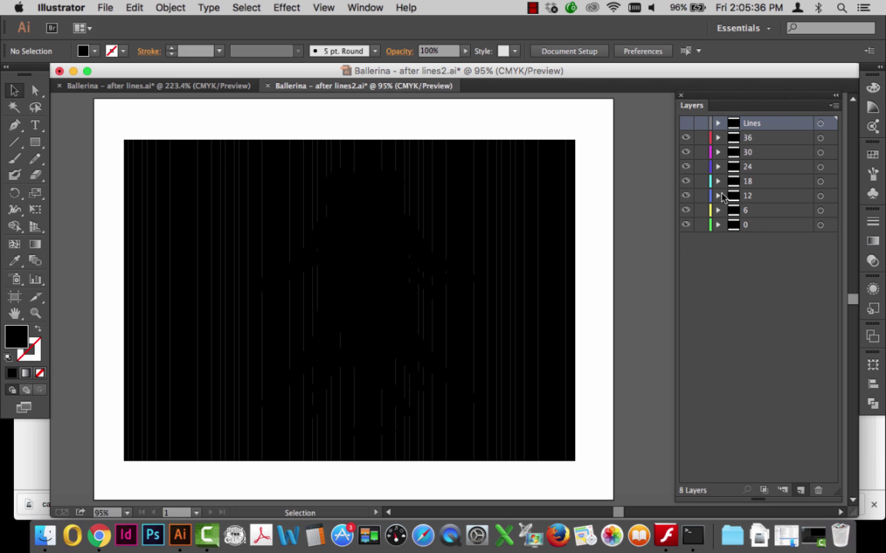
click(687, 123)
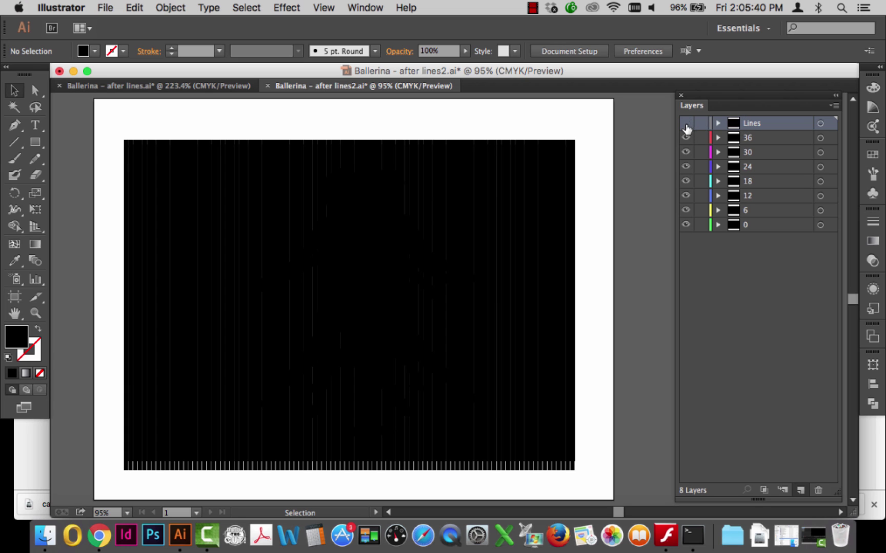
click(686, 123)
drag(687, 138, 686, 211)
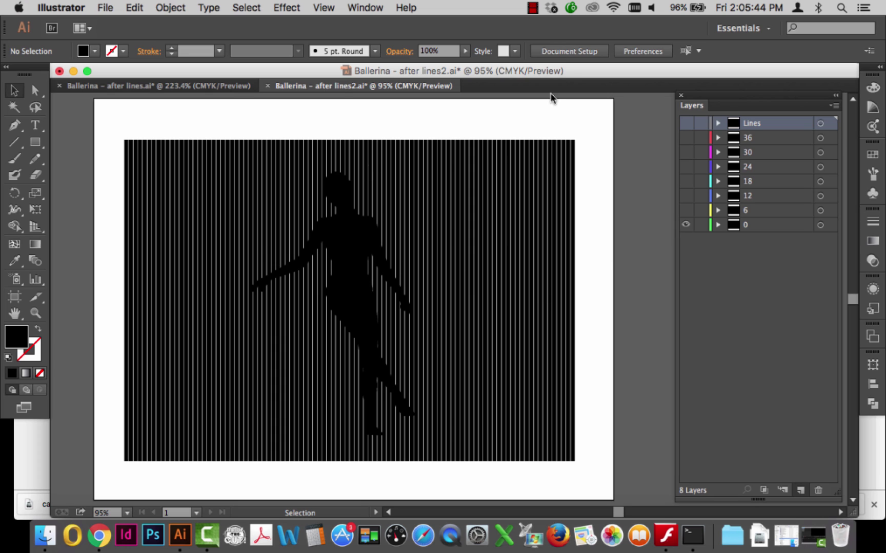
Step: Delete the remaining Lines layer and its artwork, confirming with Yes
click(717, 123)
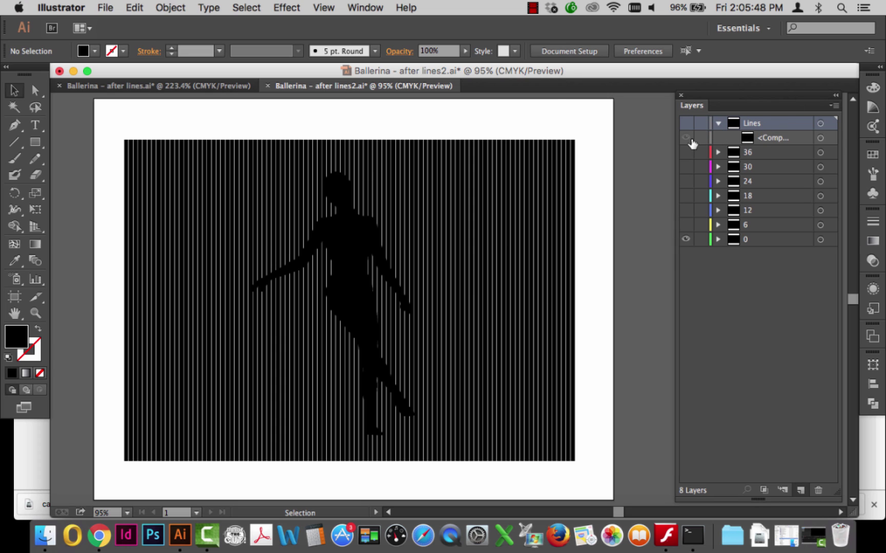
click(686, 123)
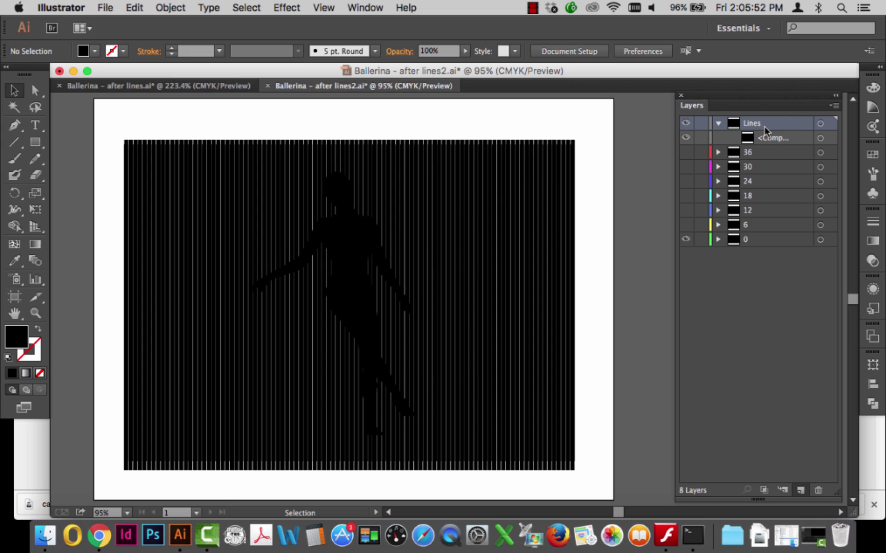
click(818, 491)
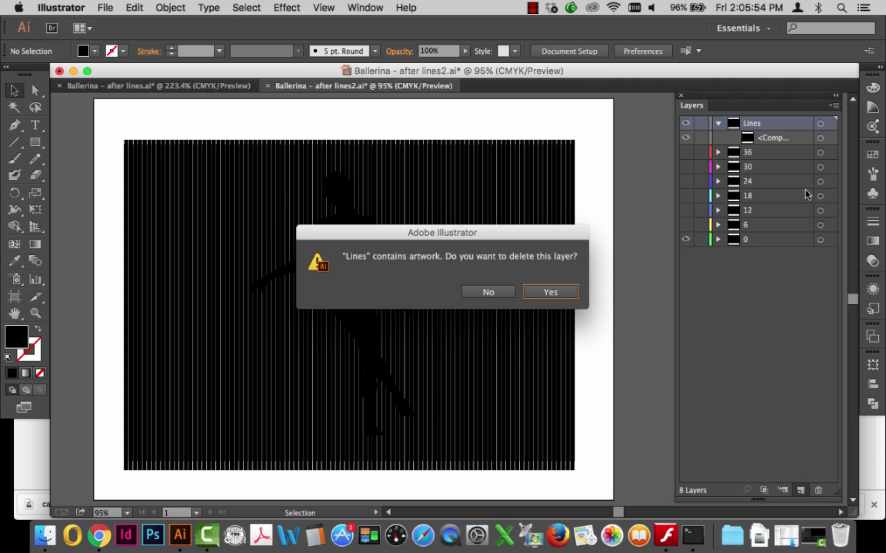
click(556, 301)
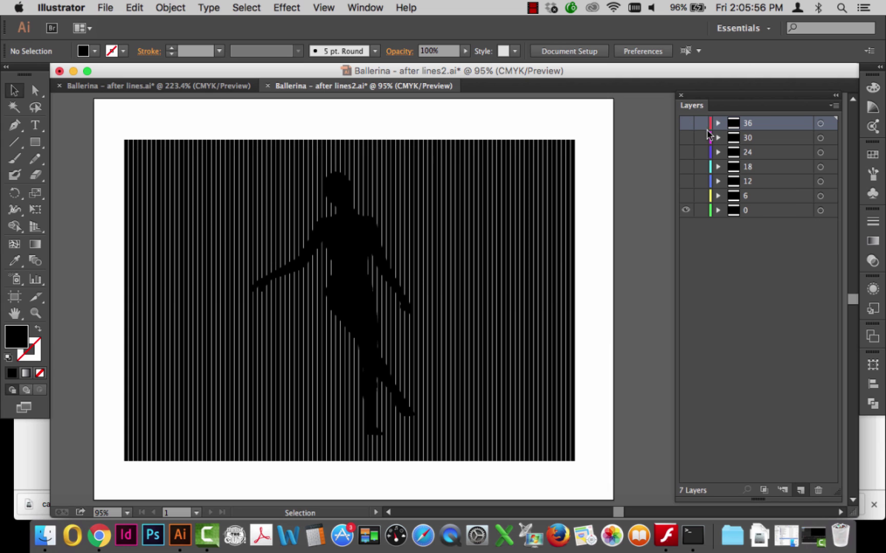
click(718, 210)
Step: Move a duplicate of layer 0's stripe path onto a new top layer named 'Lines'
drag(772, 225, 800, 491)
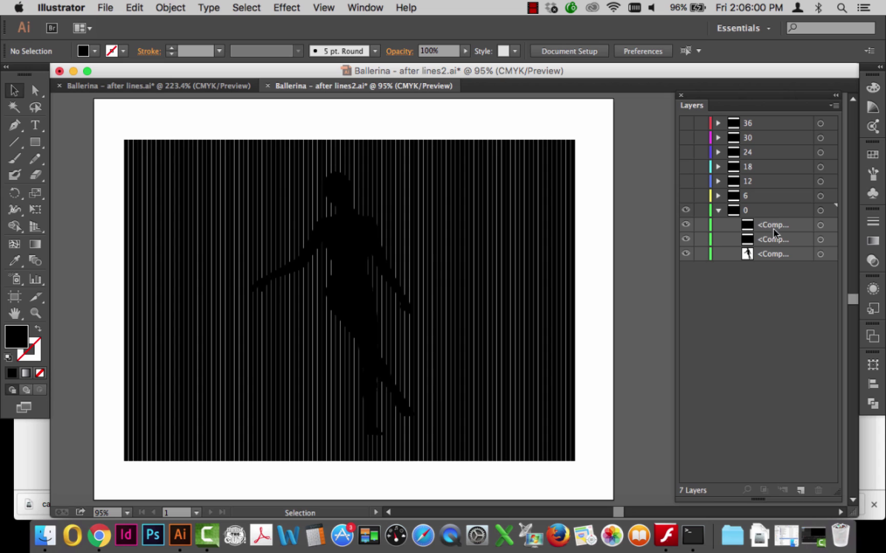
click(799, 490)
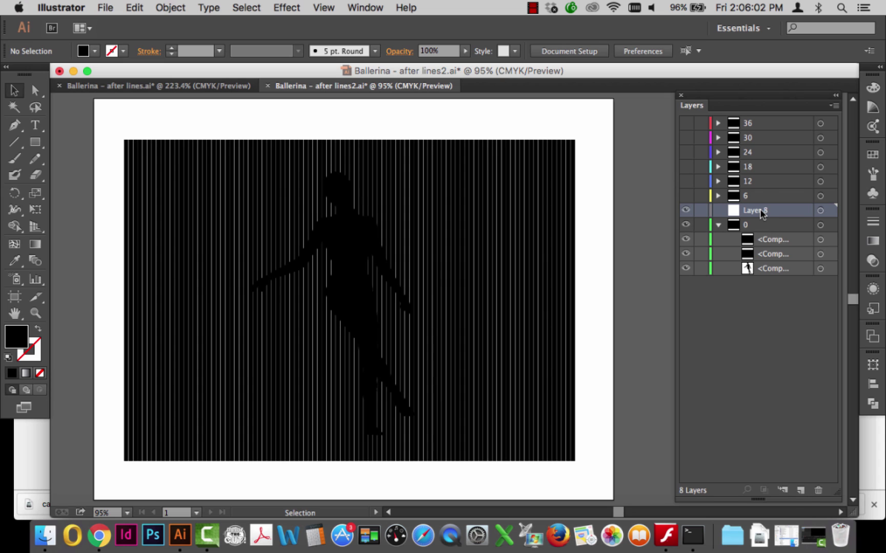
drag(757, 211, 754, 119)
drag(771, 242, 751, 125)
double_click(751, 124)
text(Lines)
key(Return)
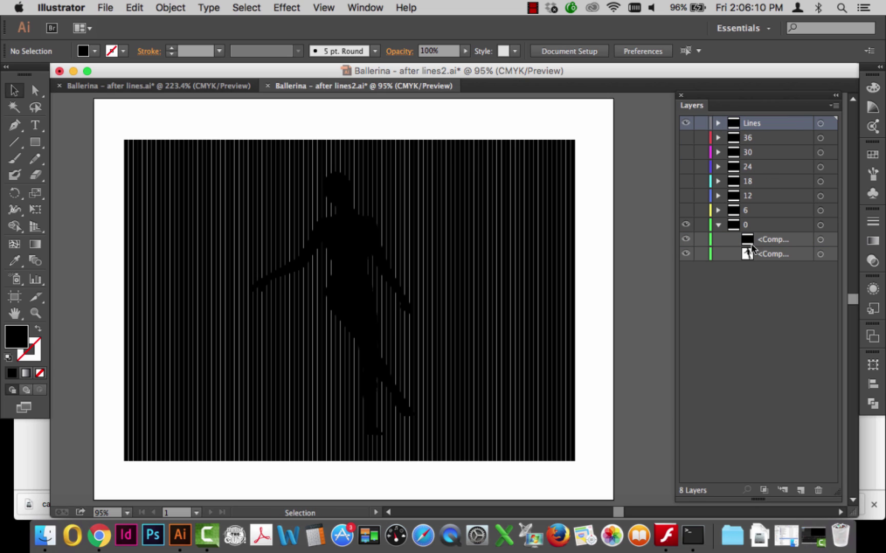
Step: Hide the Lines layer and leave only layer 0 visible in Preview mode
click(752, 279)
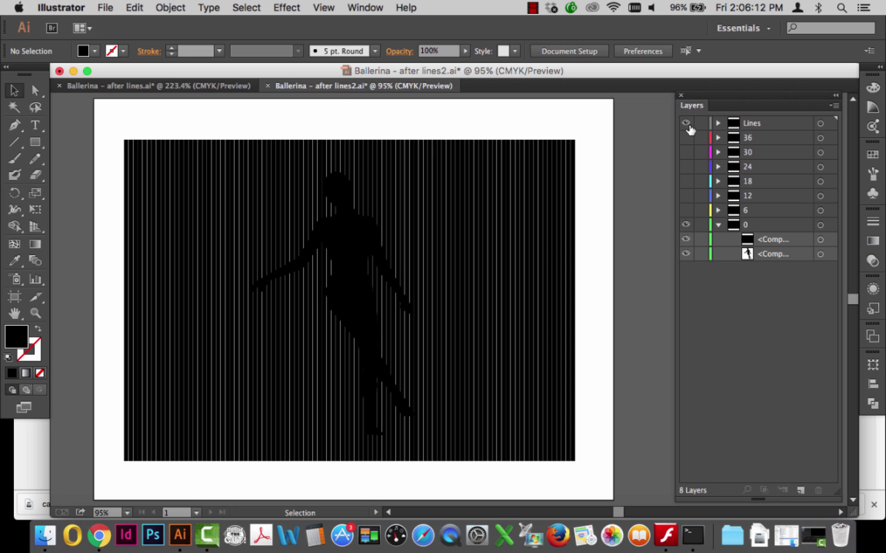
click(686, 225)
click(718, 225)
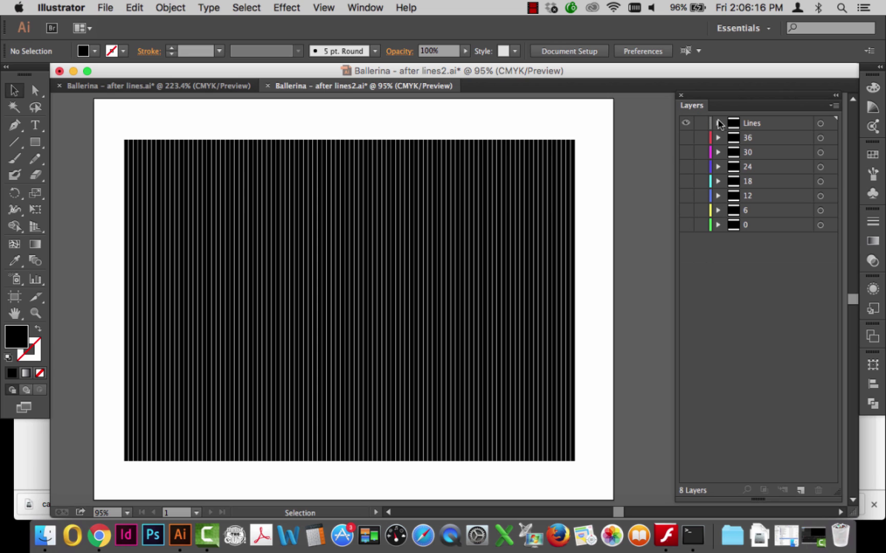
click(756, 127)
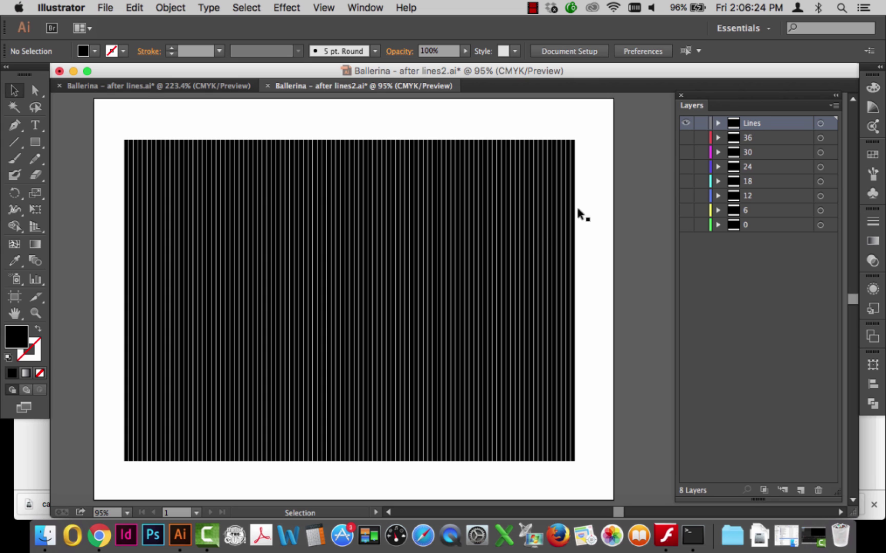
click(685, 125)
drag(684, 144, 685, 227)
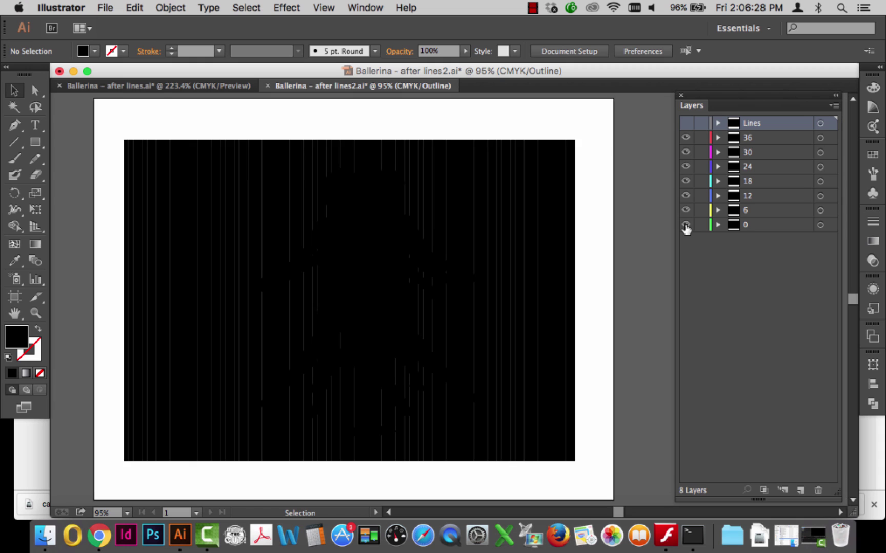
key(super+y)
drag(686, 138, 686, 212)
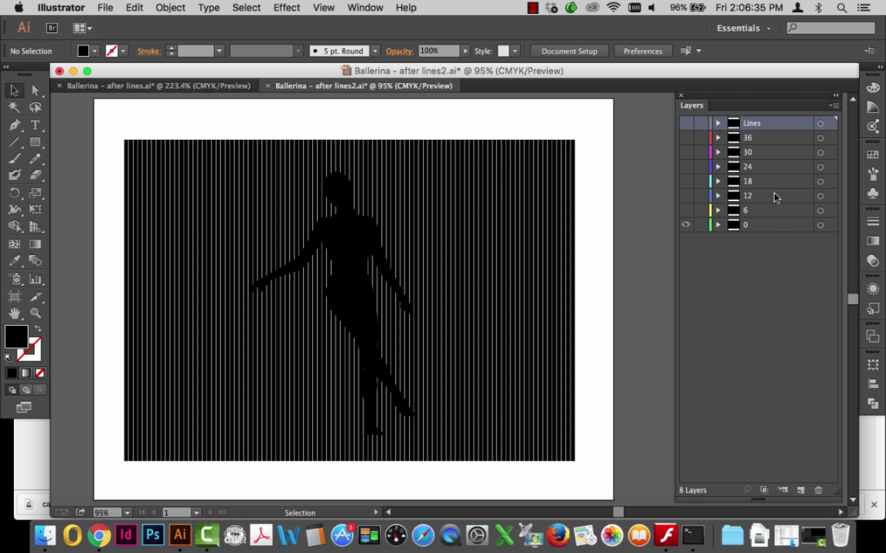
Step: Select all of layer 0's artwork and apply Pathfinder Minus Front to slice the ballerina
click(717, 227)
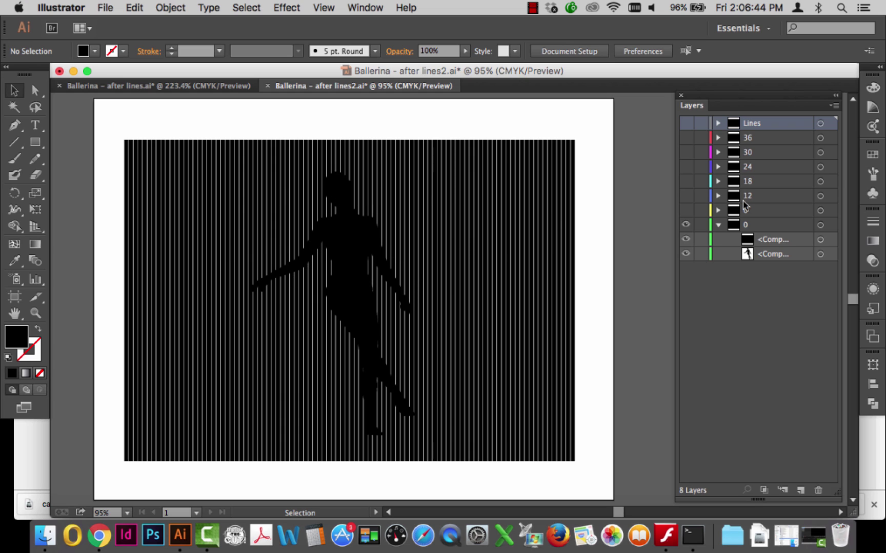
click(820, 225)
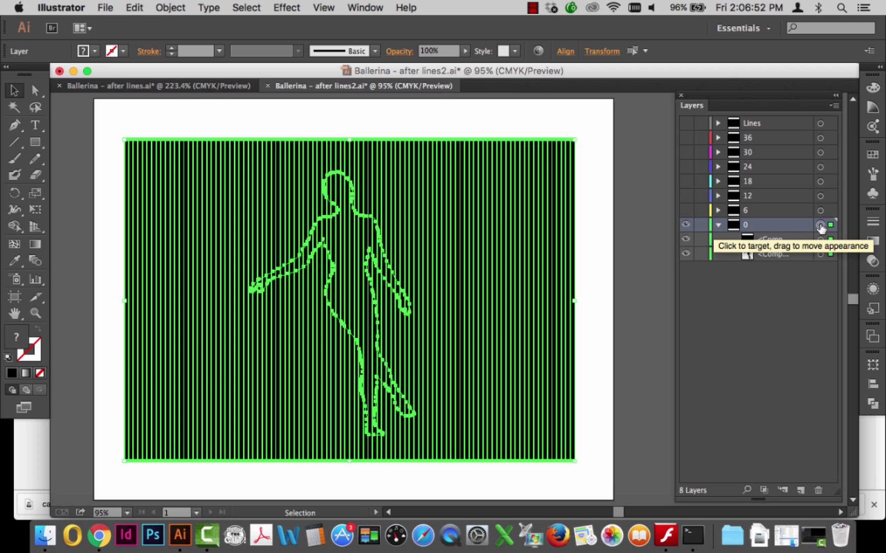
click(873, 404)
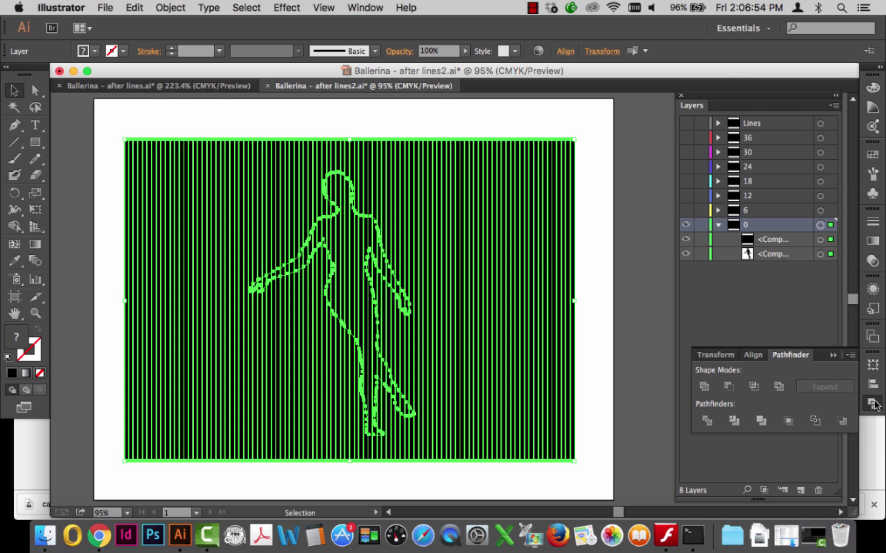
drag(789, 356, 508, 111)
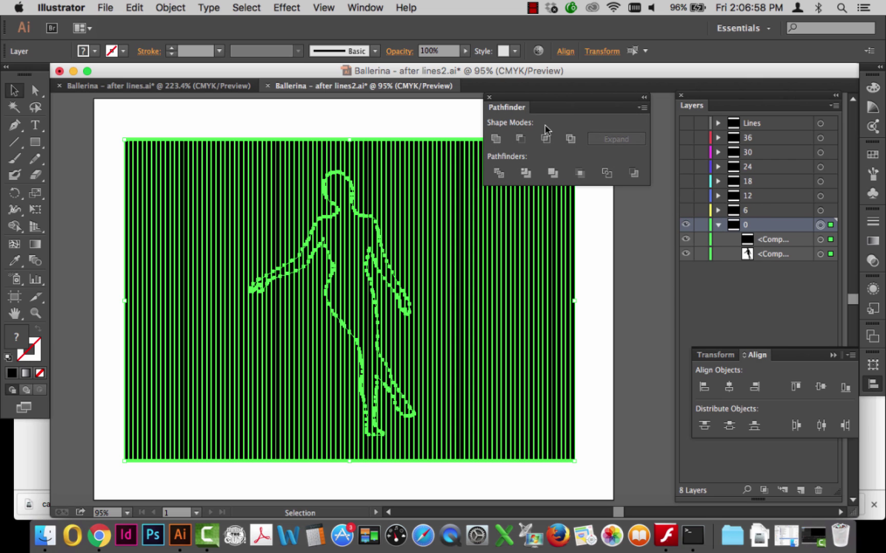
click(521, 140)
click(443, 350)
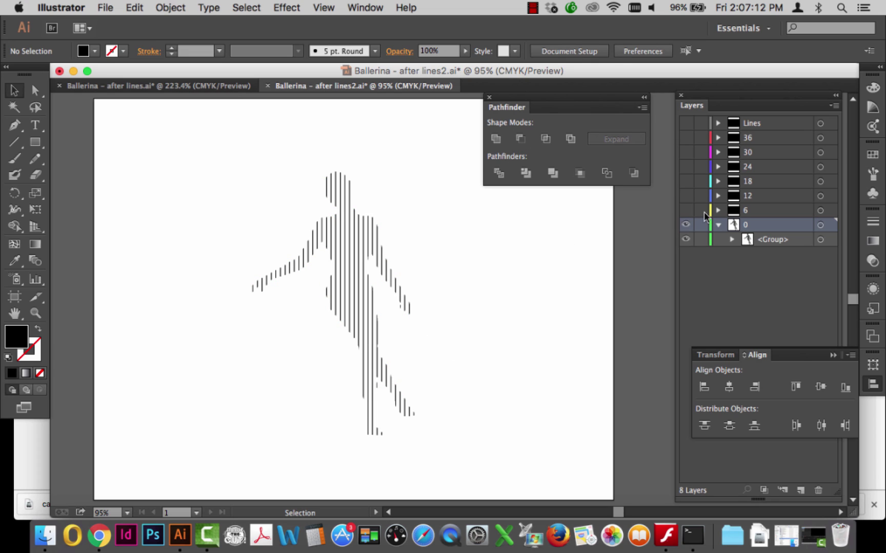
Step: Show layer 6 and select only its line-pattern compound path
click(686, 210)
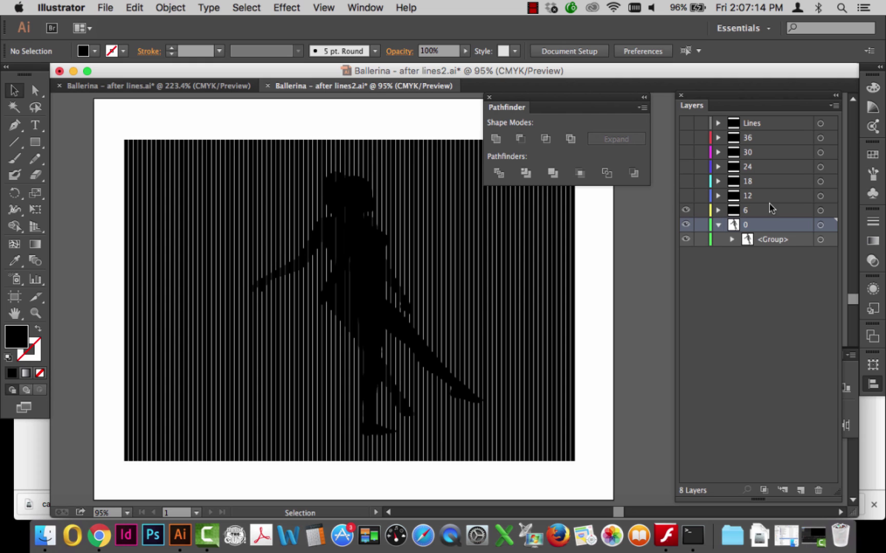
click(820, 210)
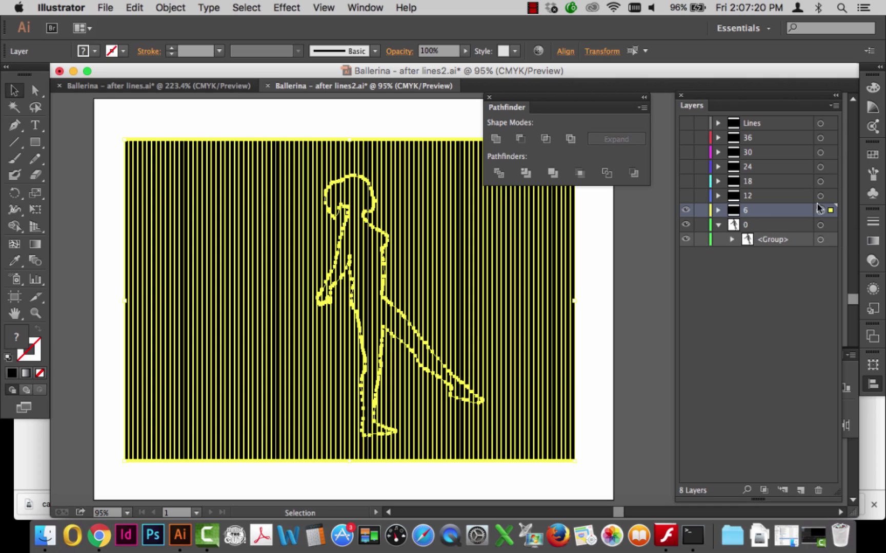
click(717, 214)
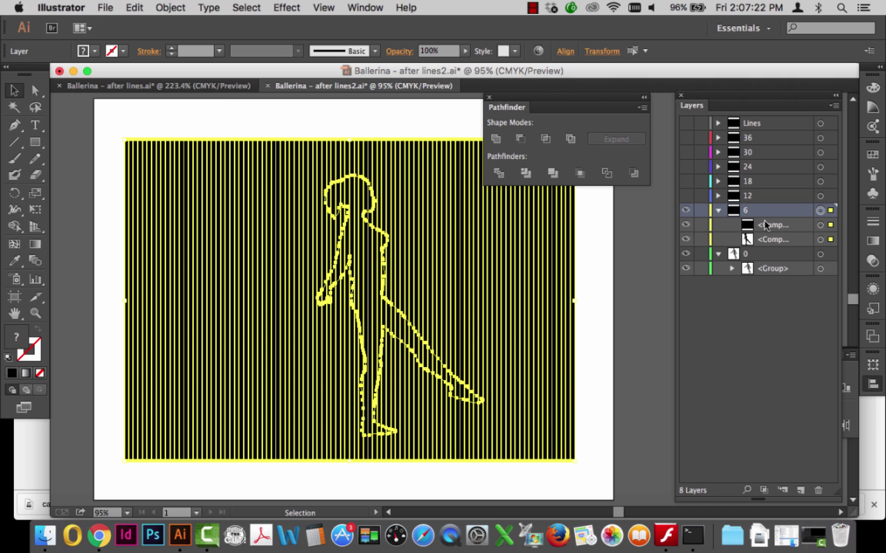
click(820, 225)
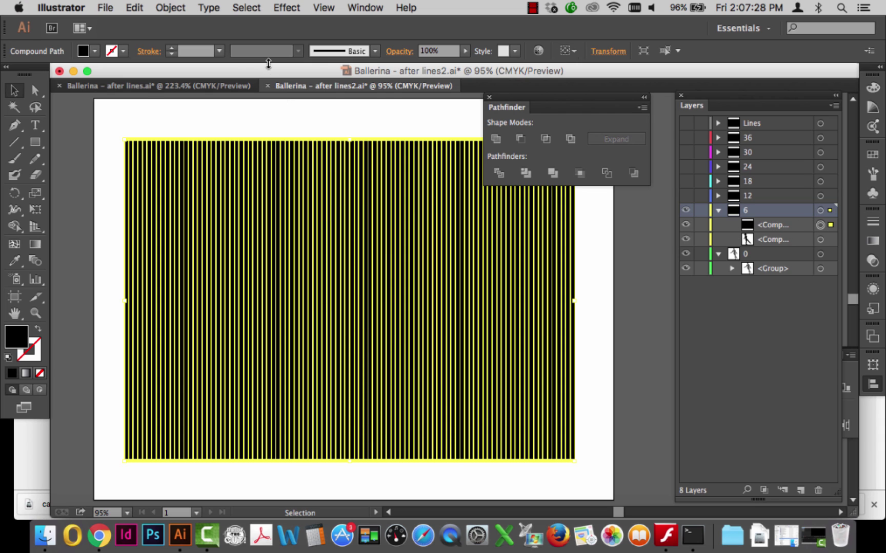
Step: Move layer 6's line pattern 6 pt to the right, then expand layer 12
click(170, 7)
mouse_move(192, 24)
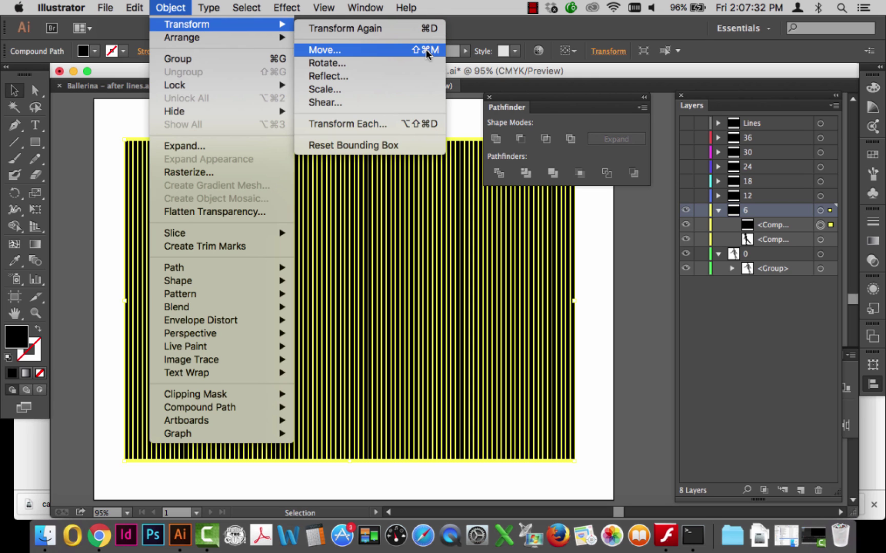
click(361, 50)
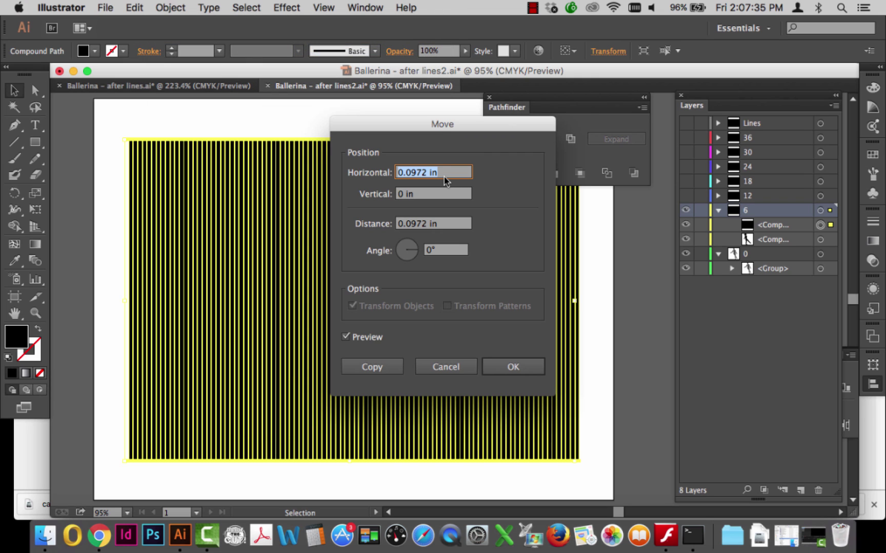
text(6)
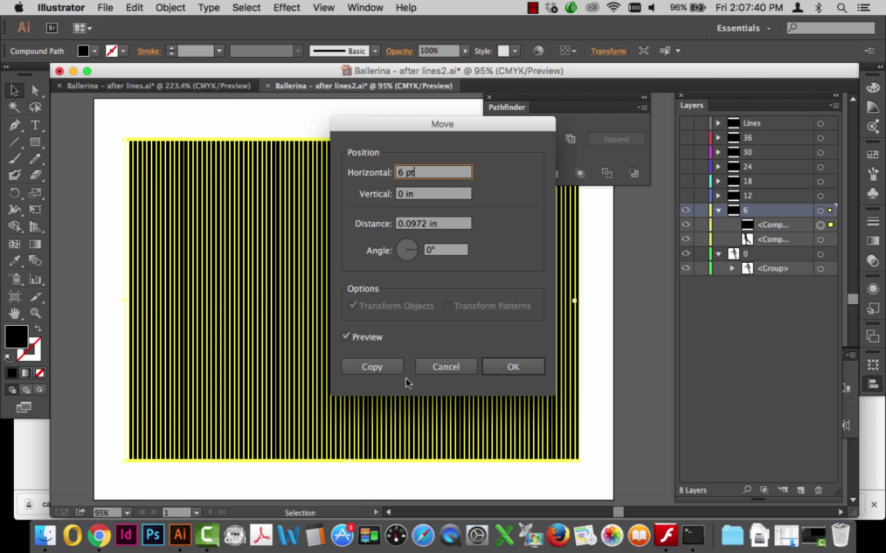
click(513, 367)
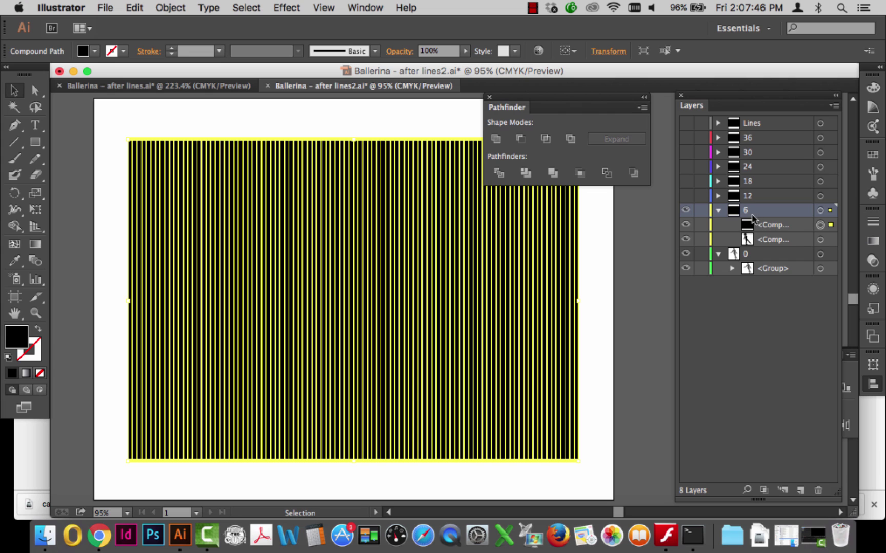
click(718, 196)
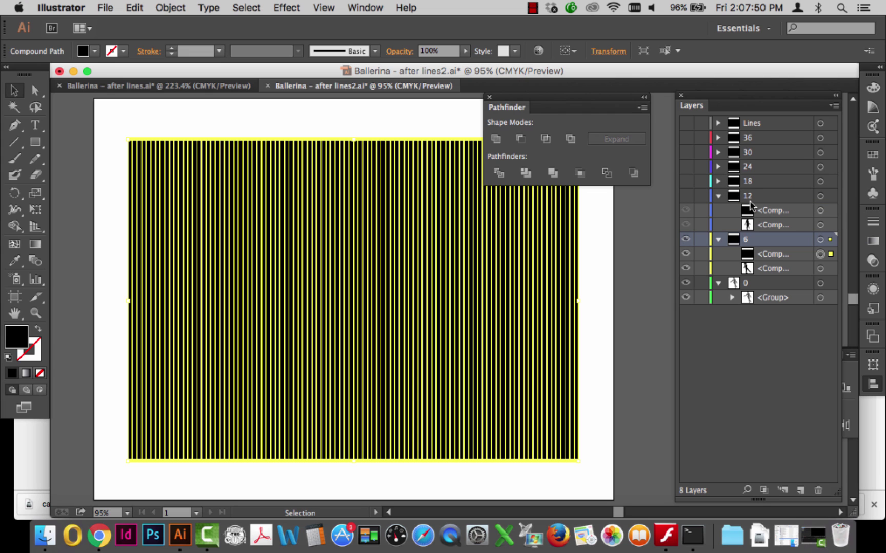
Step: Show layer 12 and shift its line pattern 12 pt right
click(820, 211)
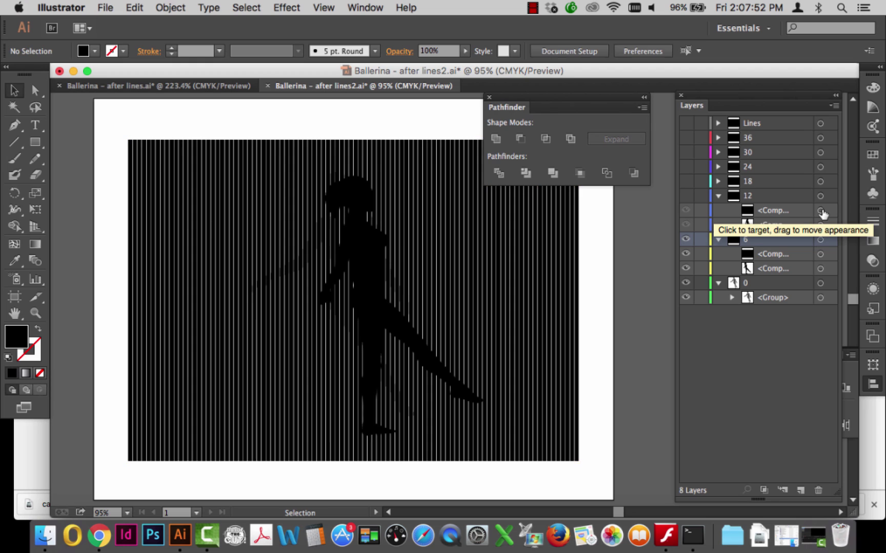
click(685, 196)
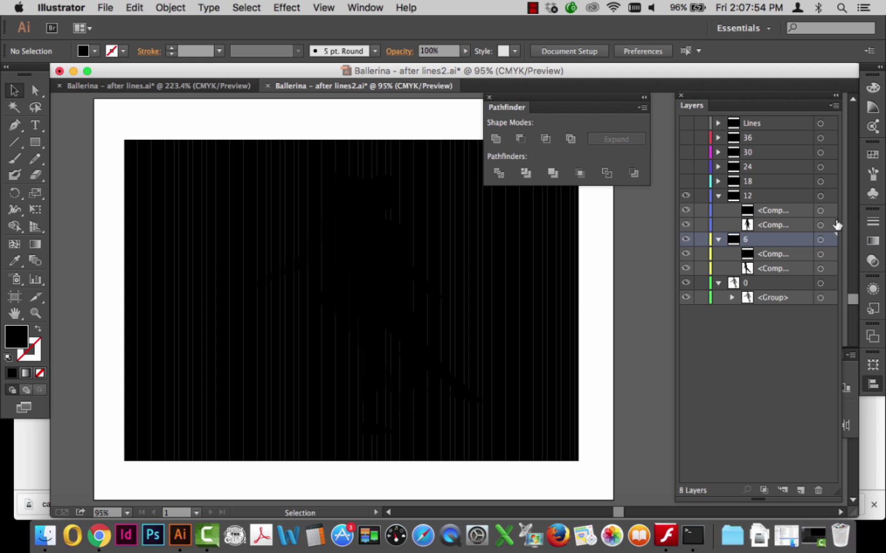
click(819, 211)
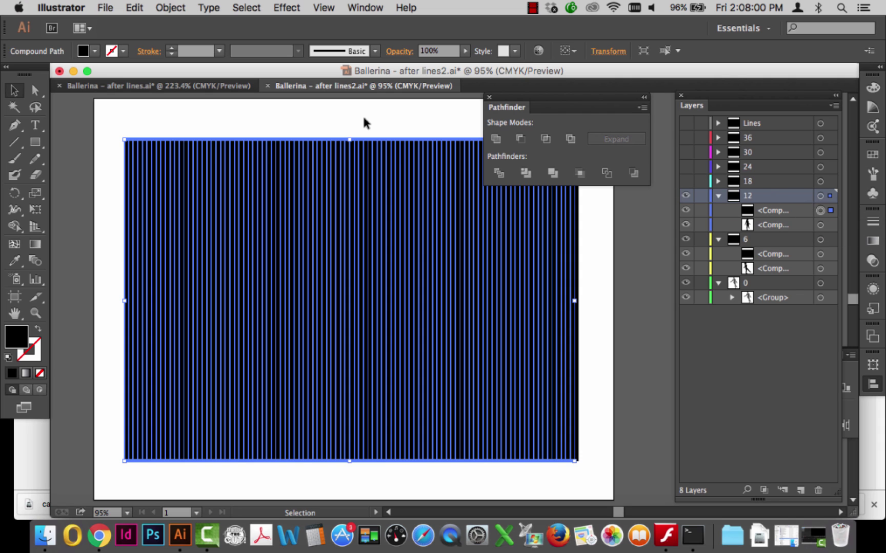
key(super+shift+m)
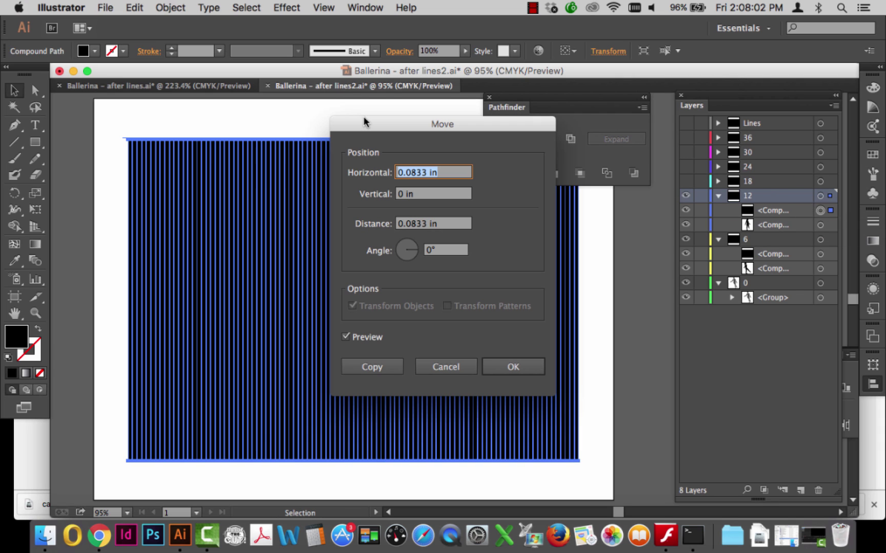
text(12 pt)
click(511, 366)
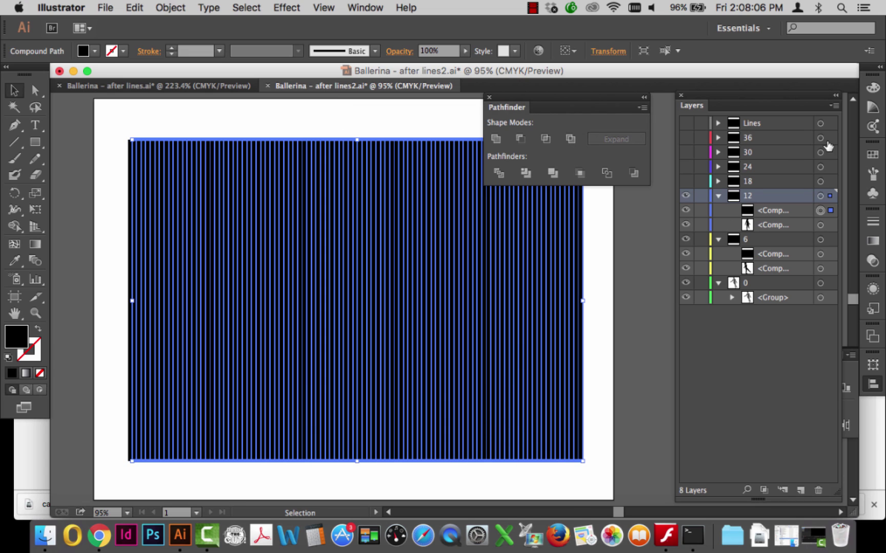
Step: Show layer 18 and shift its line pattern 18 pt right
click(685, 181)
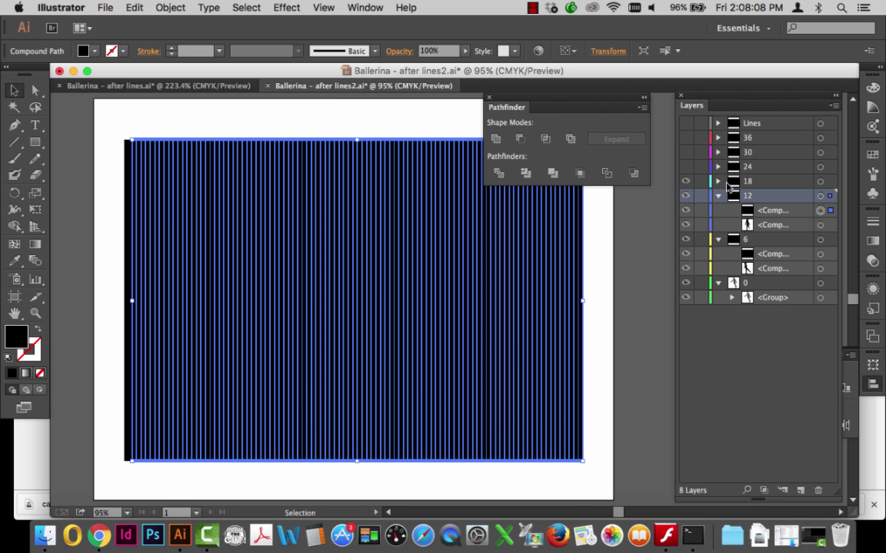
click(718, 181)
click(820, 195)
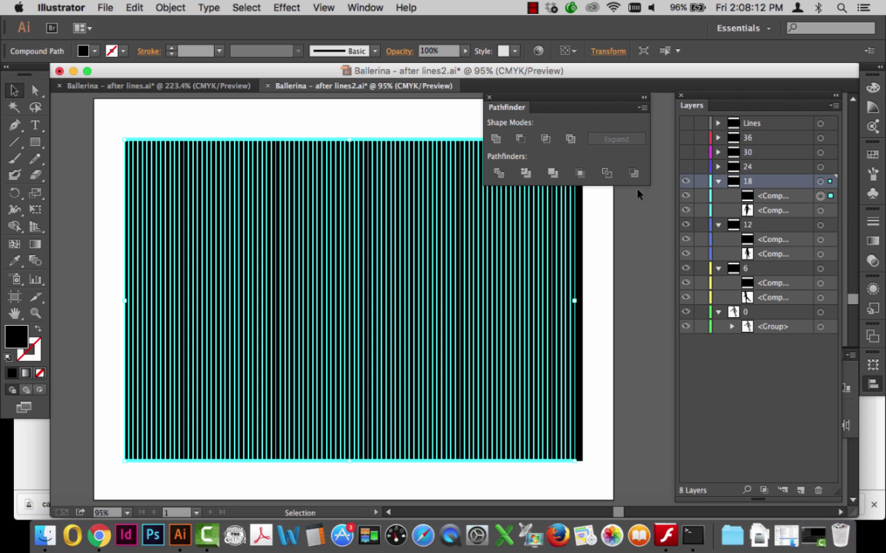
key(super+shift+m)
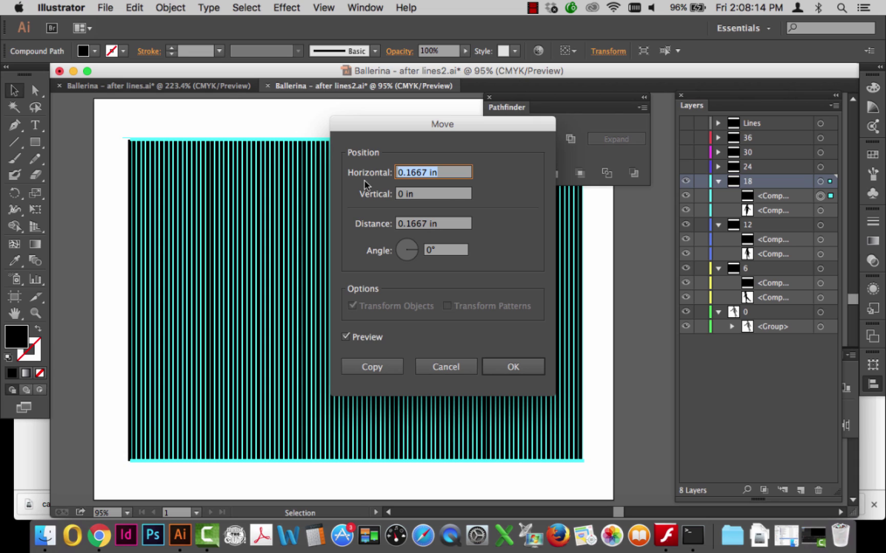
text(18)
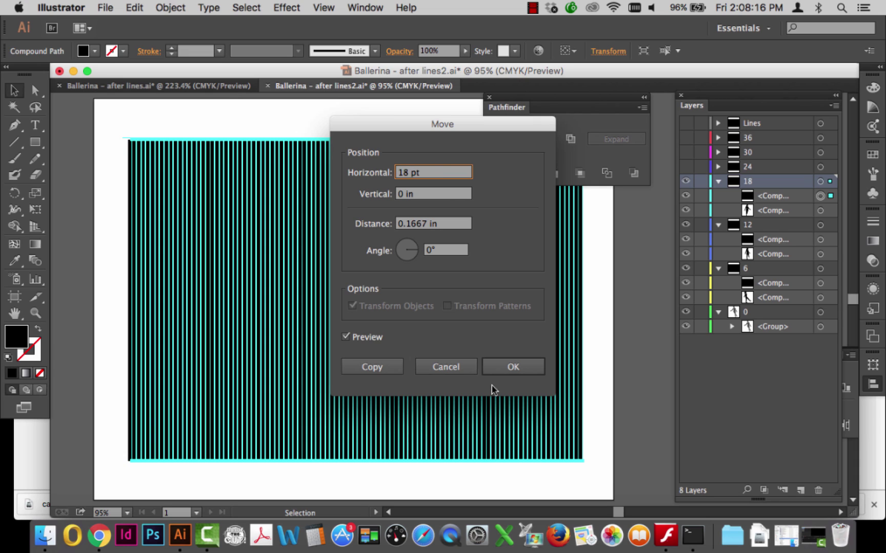
click(514, 366)
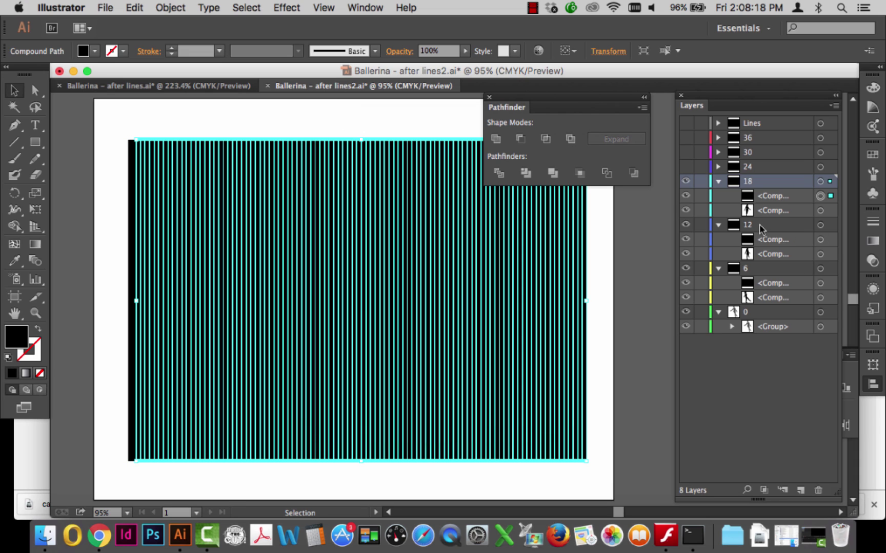
Step: Show layer 24 and shift its line pattern 24 pt right
click(717, 167)
click(685, 167)
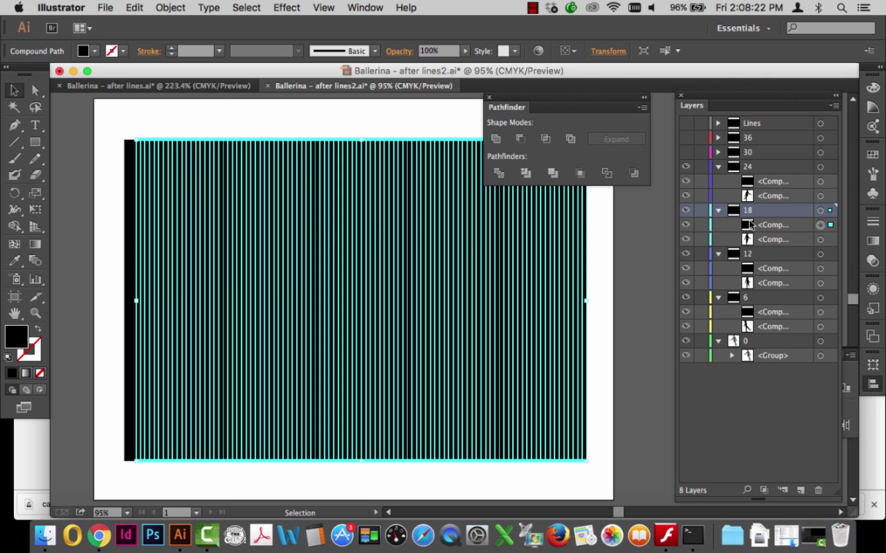
click(820, 181)
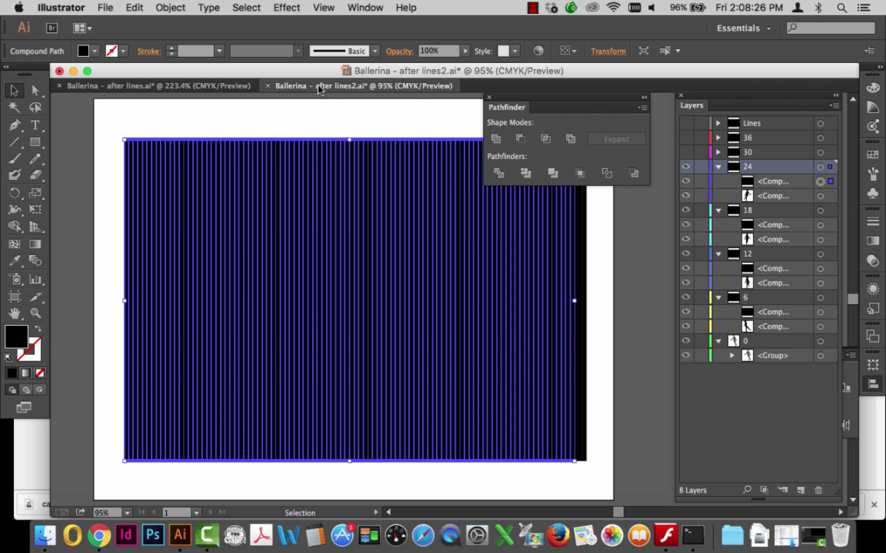
key(Return)
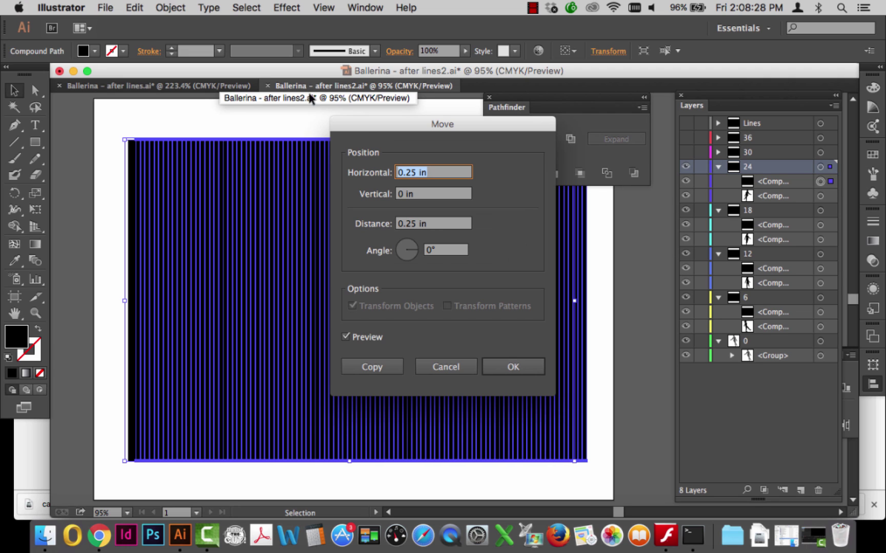
text(4)
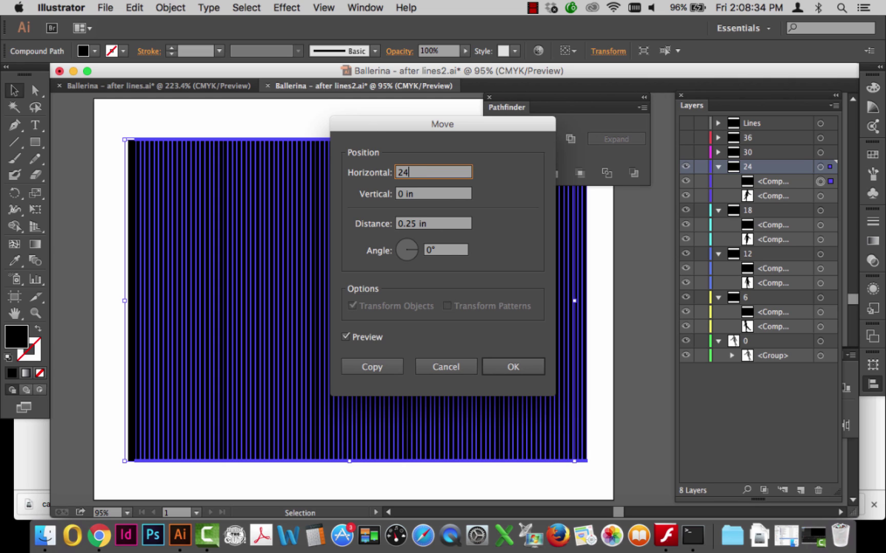
click(517, 368)
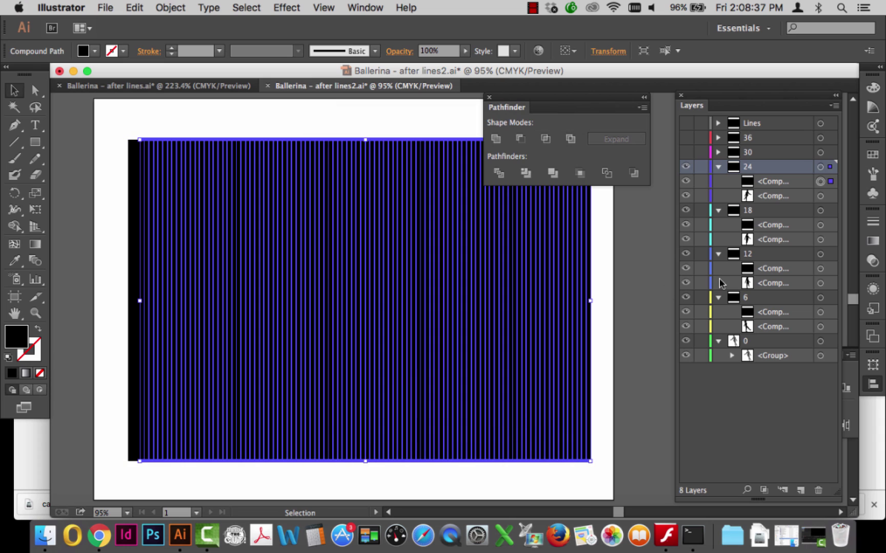
Step: Show layer 30 and shift its line pattern 30 pt right
click(686, 152)
click(718, 152)
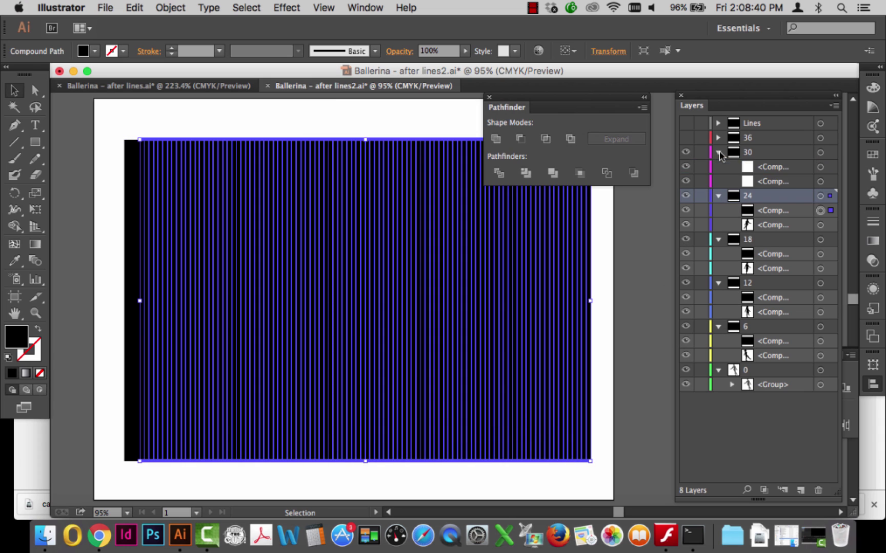
click(820, 167)
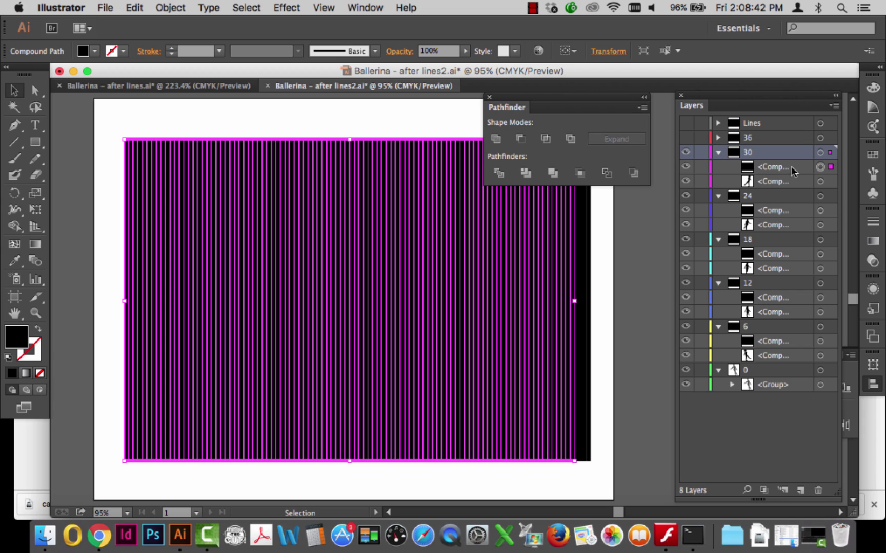
click(818, 153)
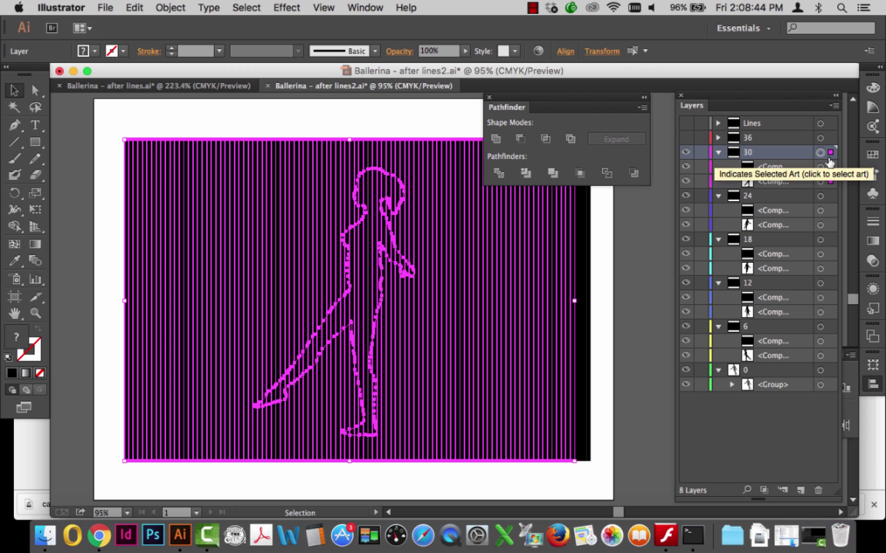
click(820, 167)
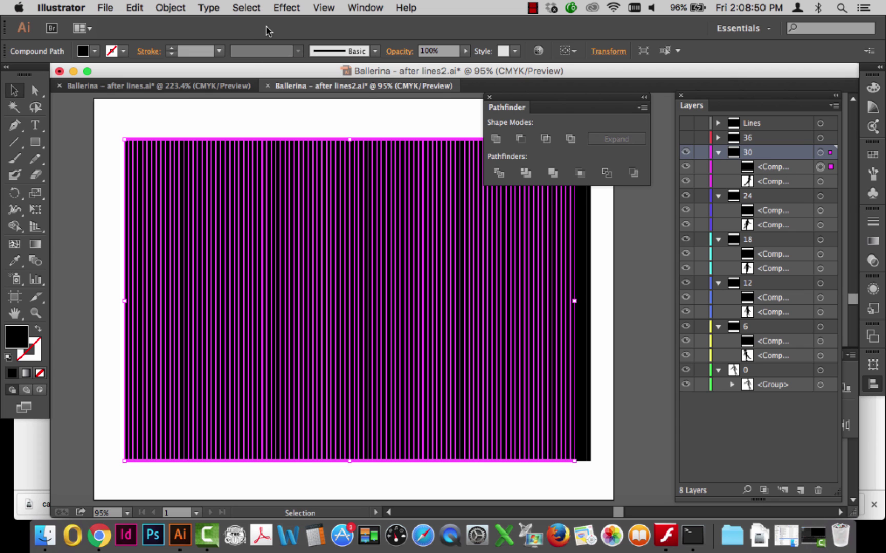
key(Return)
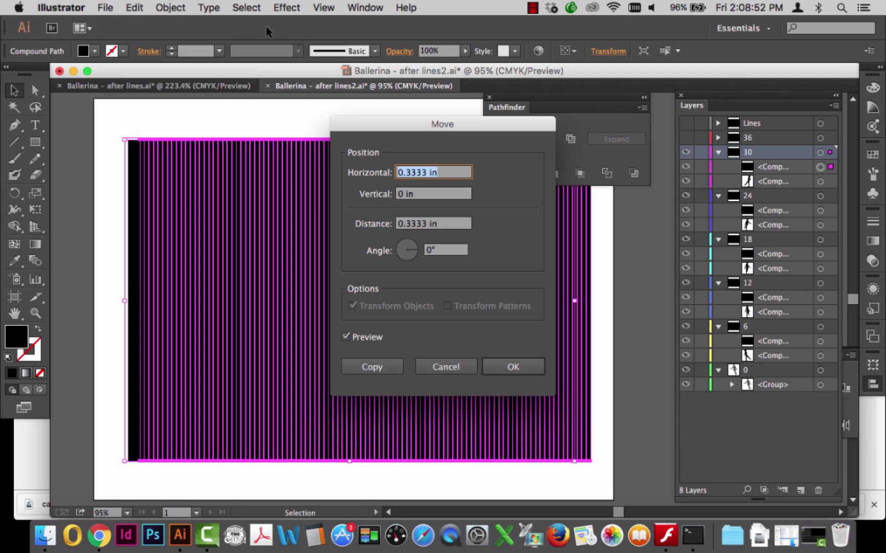
text(30)
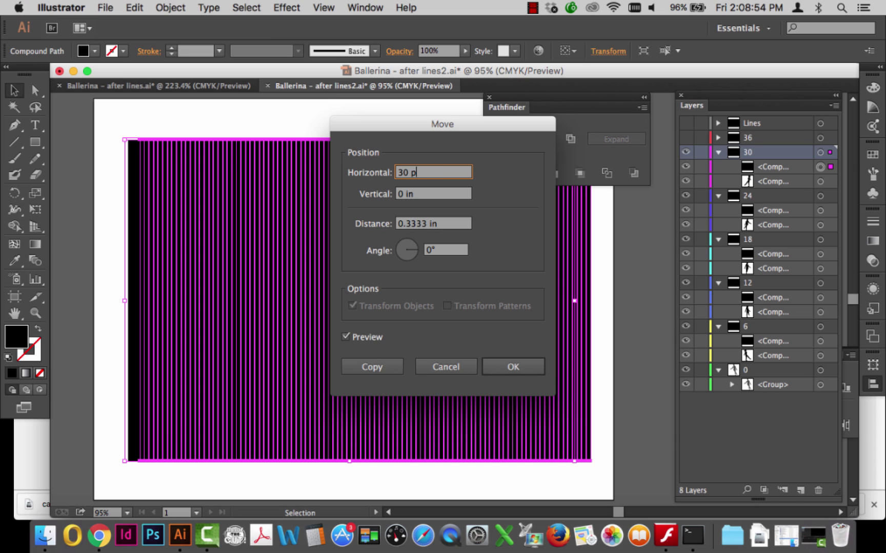
click(533, 367)
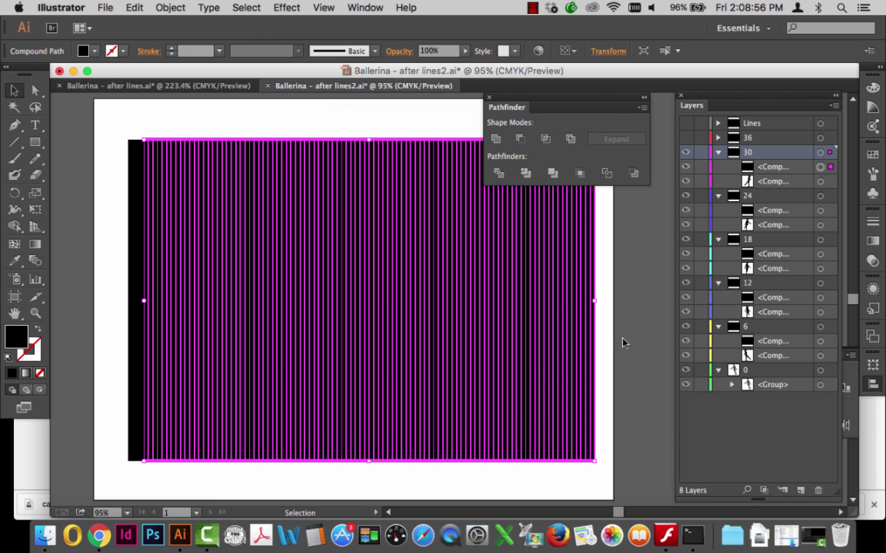
Step: Show layer 36 and shift its line pattern 36 pt right
click(717, 138)
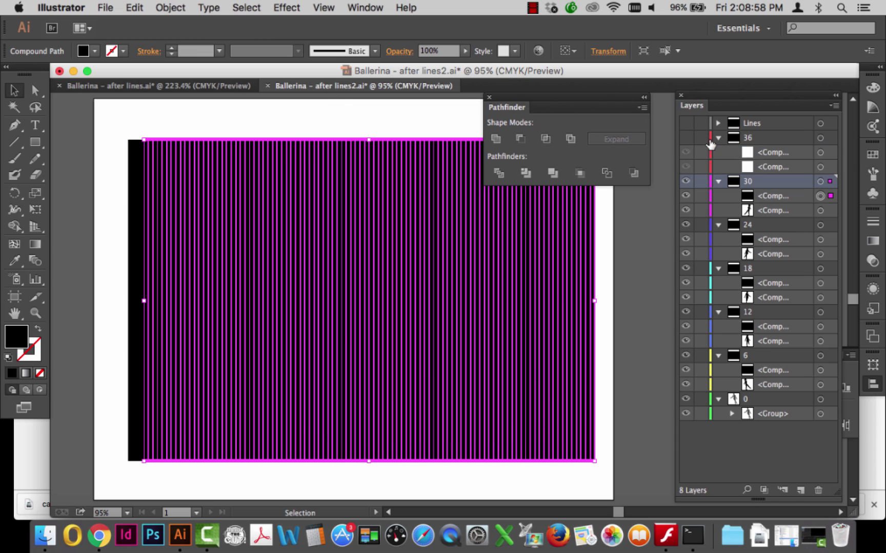
click(685, 137)
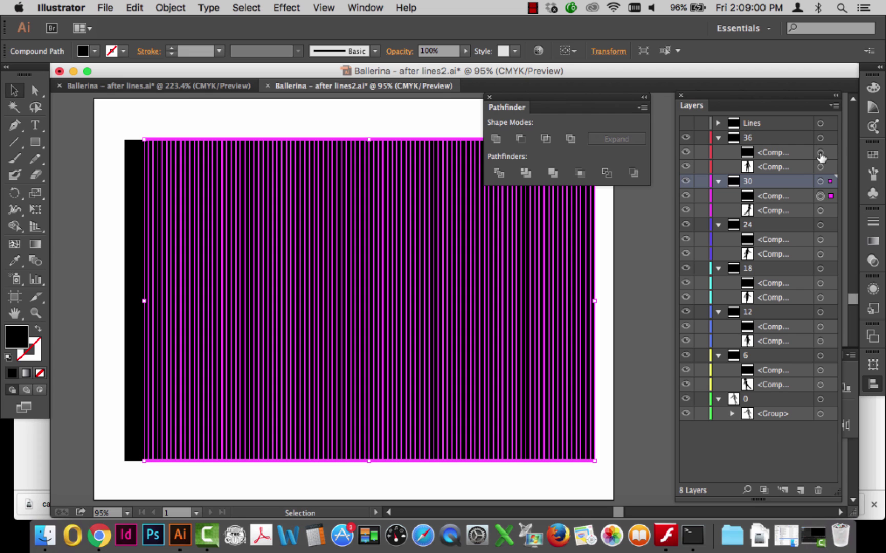
click(820, 154)
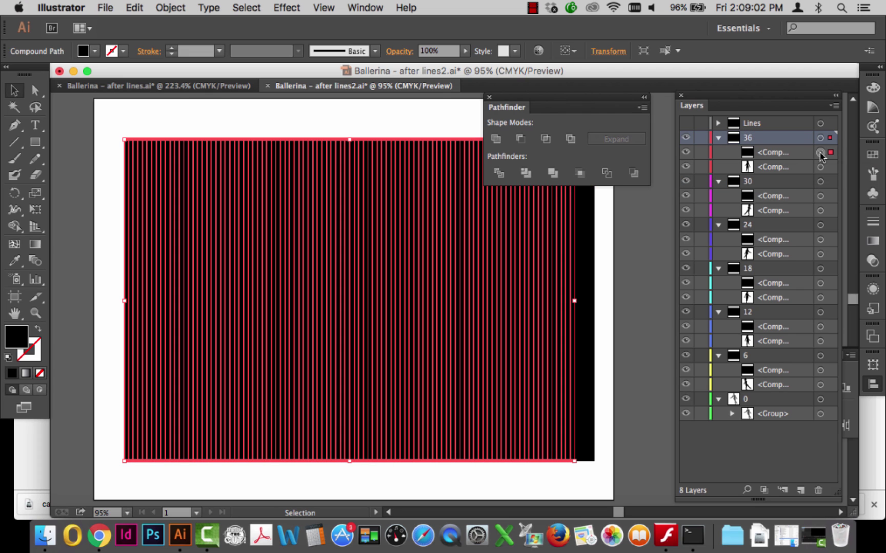
key(super)
key(shift+super+m)
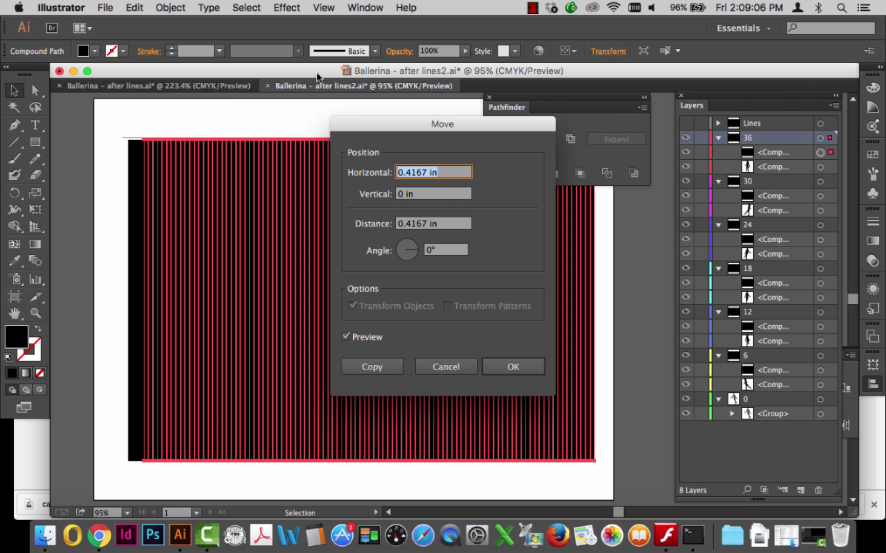
text(36 pt)
click(512, 367)
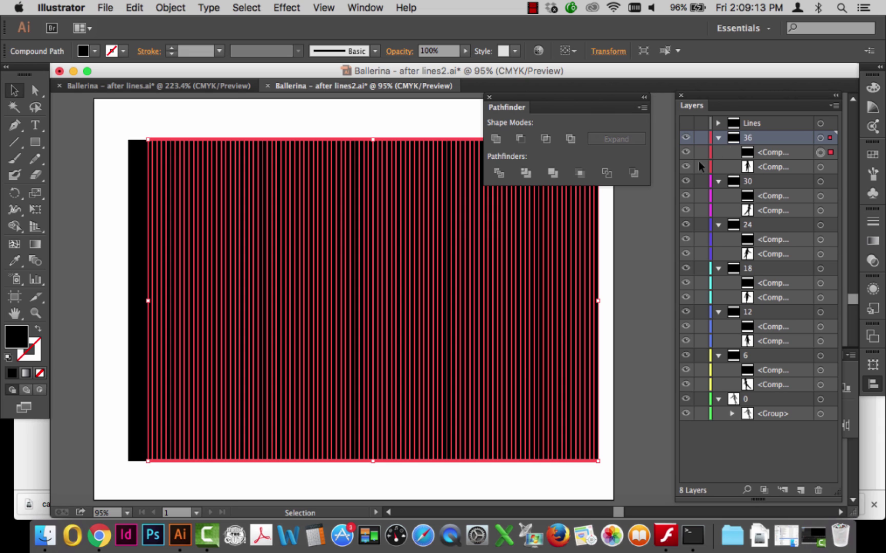
Step: Select the artwork on layers 30, 24, 18, 12 and 6 in turn to check the offsets
click(820, 196)
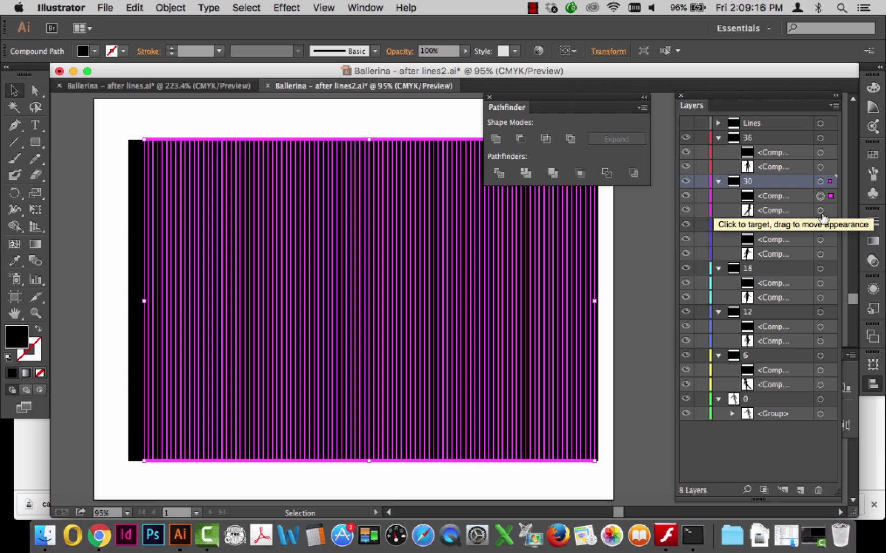
click(820, 225)
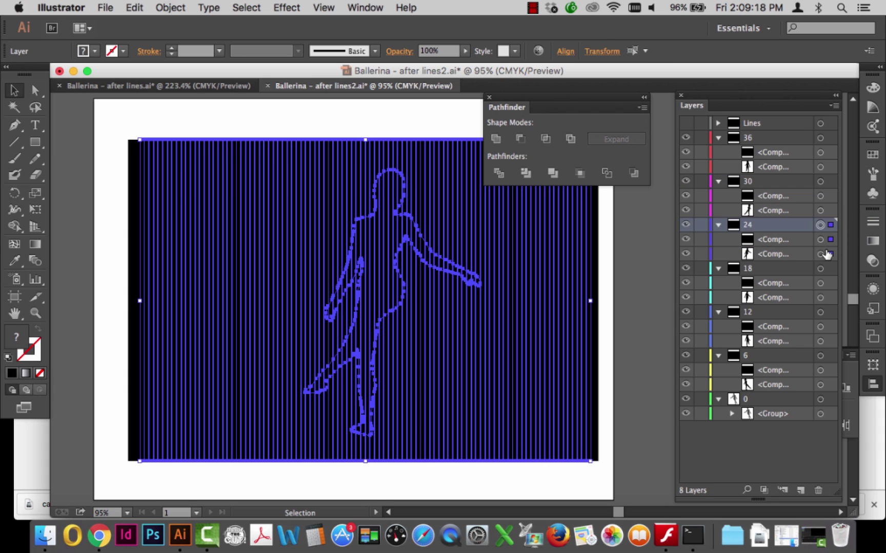
click(821, 283)
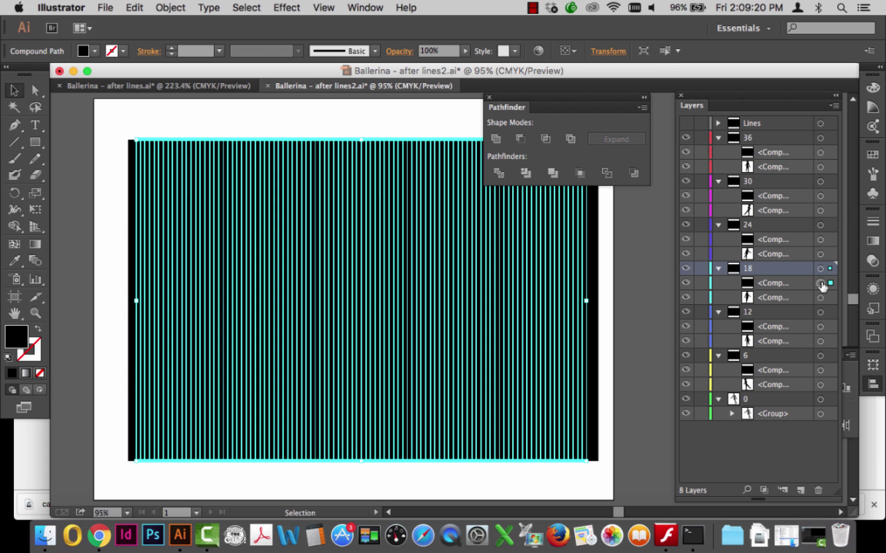
click(820, 312)
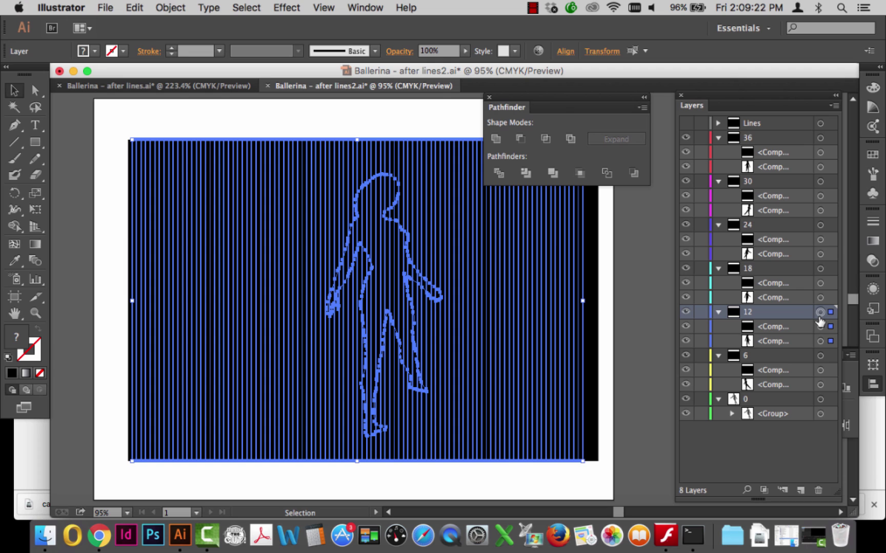
click(820, 370)
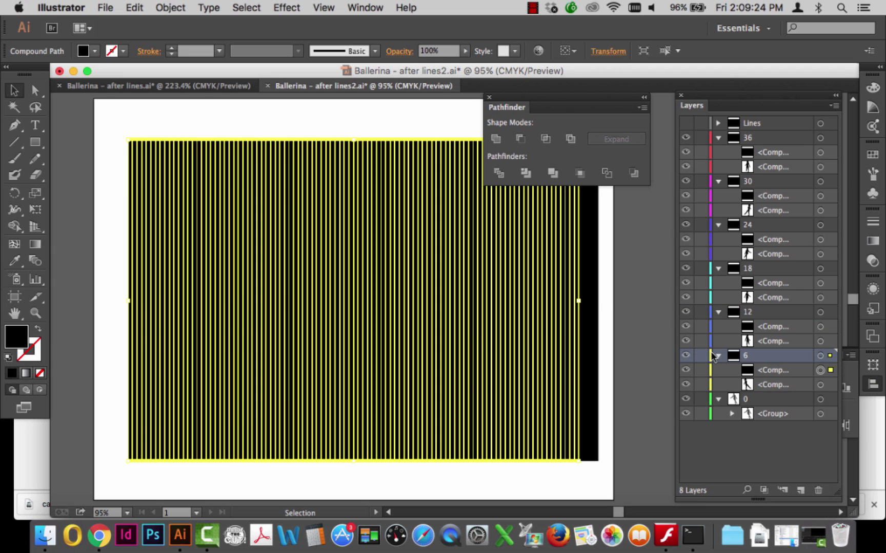
Step: Collapse layers 36, 30, 24, 18 and 12 in the Layers panel
click(718, 138)
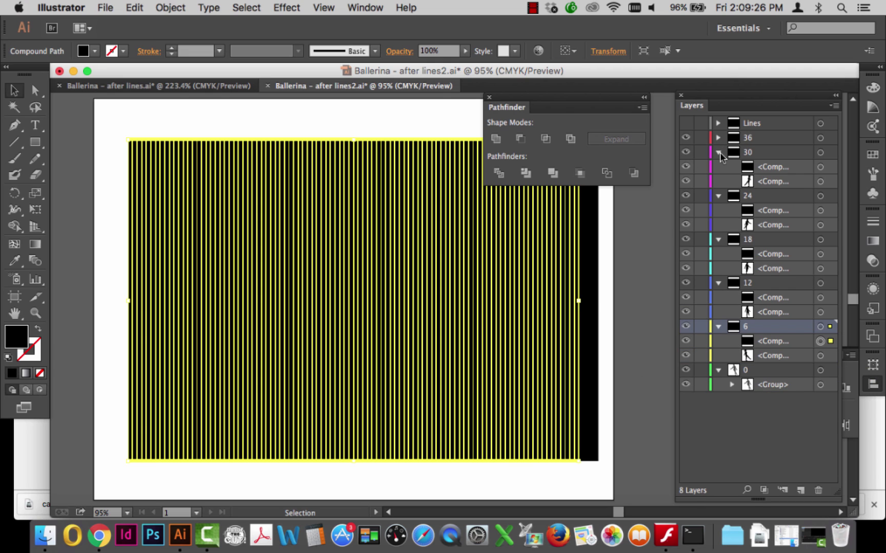
click(718, 152)
click(718, 166)
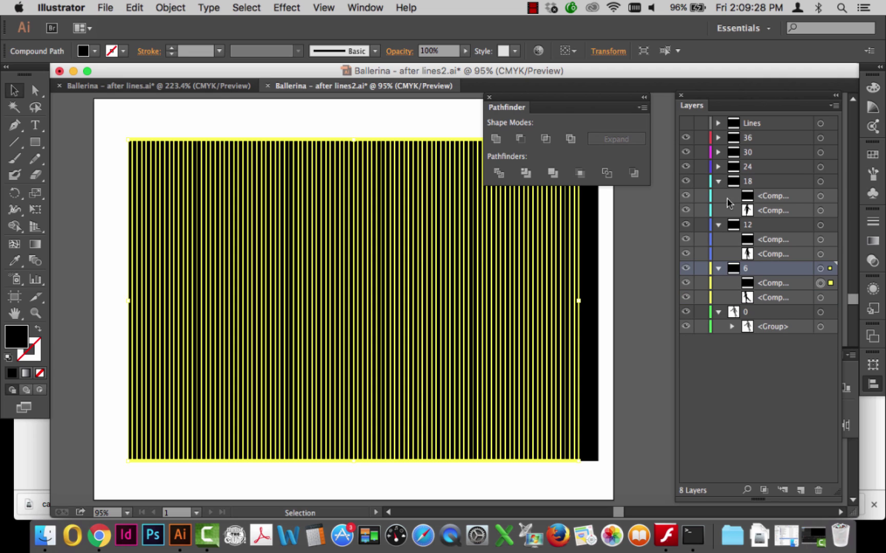
click(718, 182)
click(718, 196)
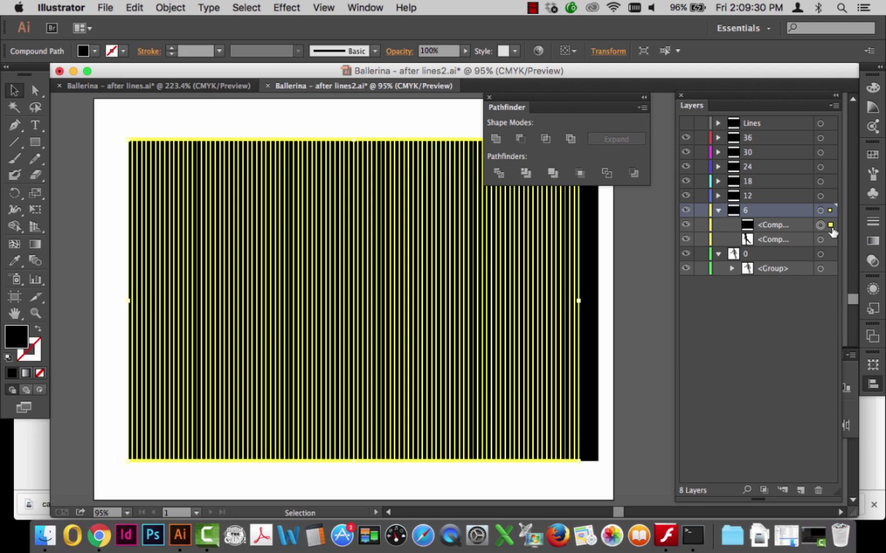
Step: Trim layer 6's stripes to the ballerina silhouette with Pathfinder Minus Front
click(789, 363)
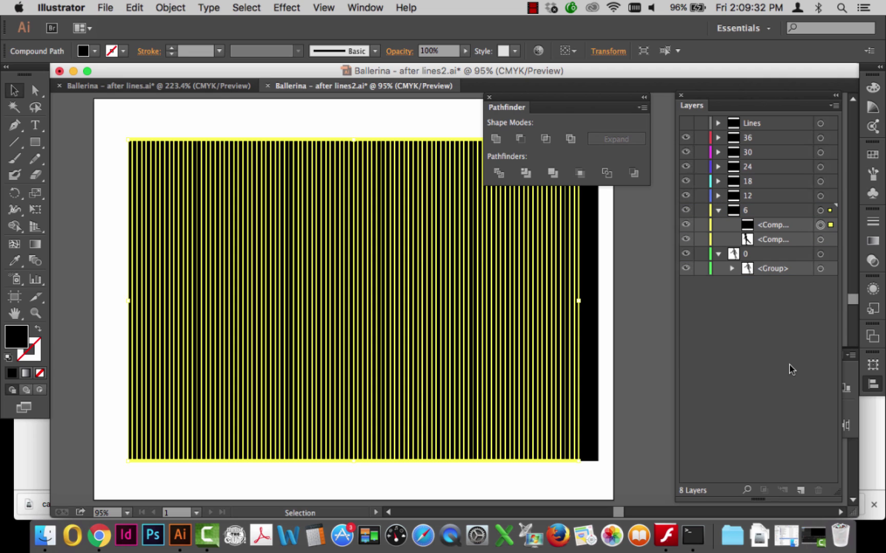
click(820, 211)
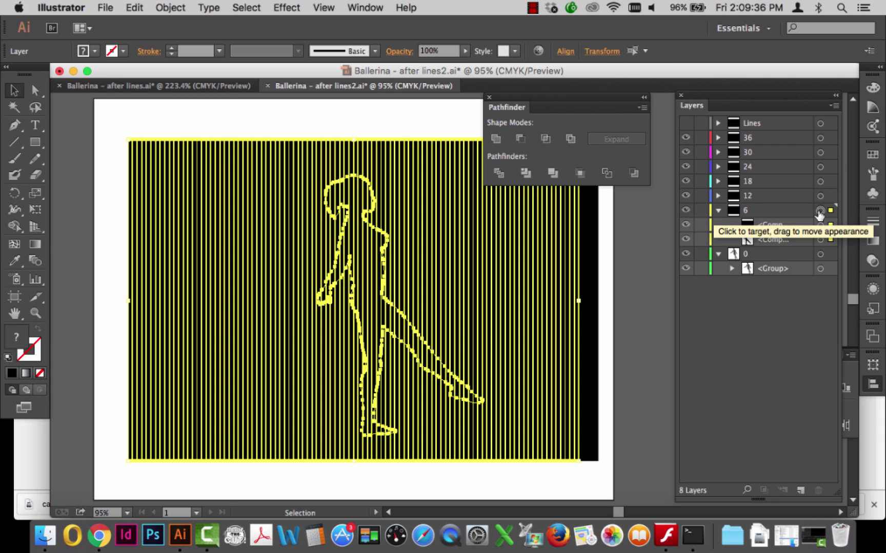
click(718, 253)
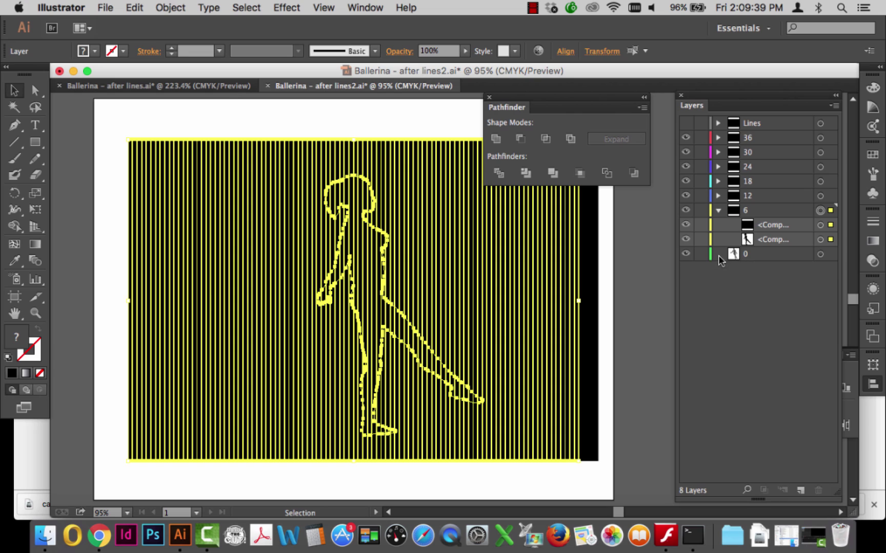
click(820, 211)
click(520, 139)
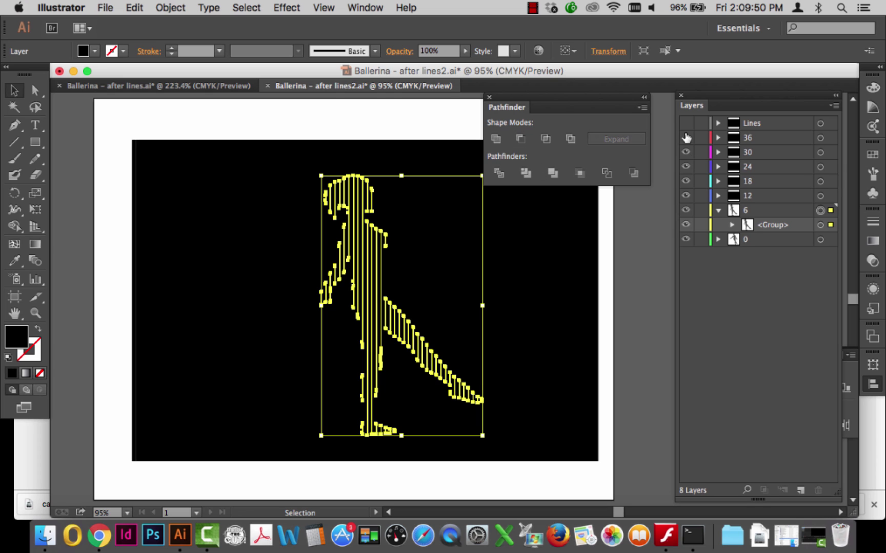
Step: Hide layers 36 through 12 and zoom in on the sliced ballerina, then fit the artboard
drag(686, 140, 689, 195)
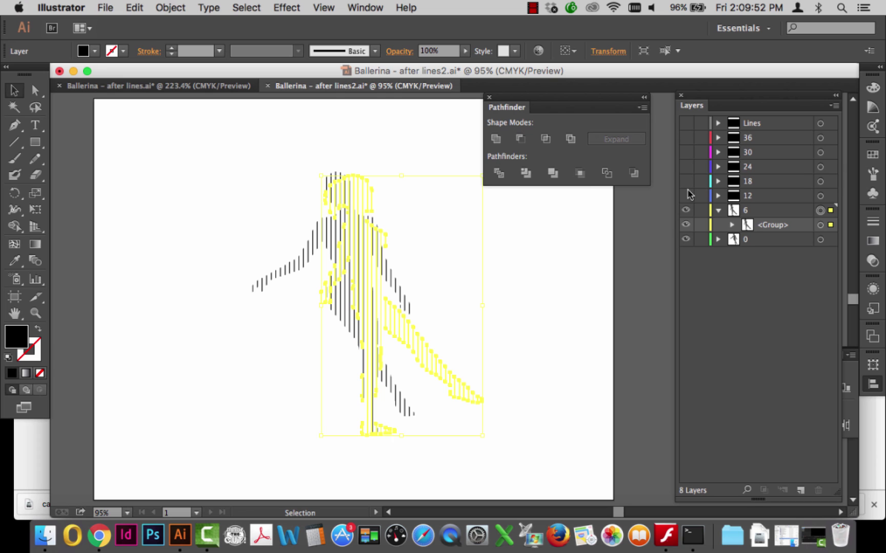
click(259, 365)
click(35, 313)
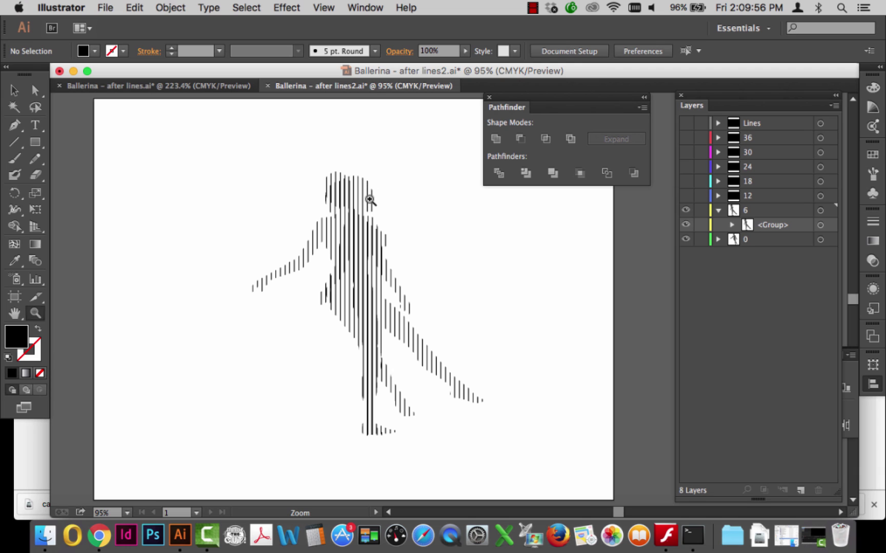
drag(295, 234, 446, 312)
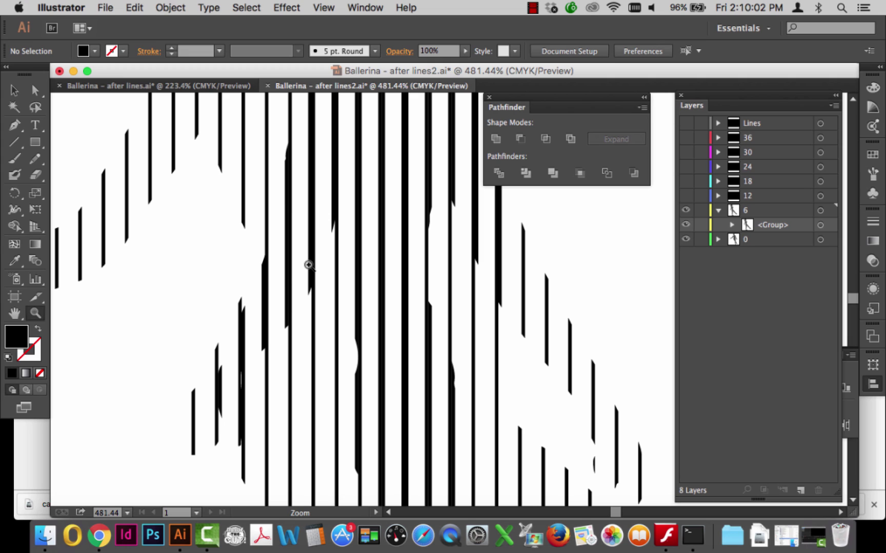
key(super+0)
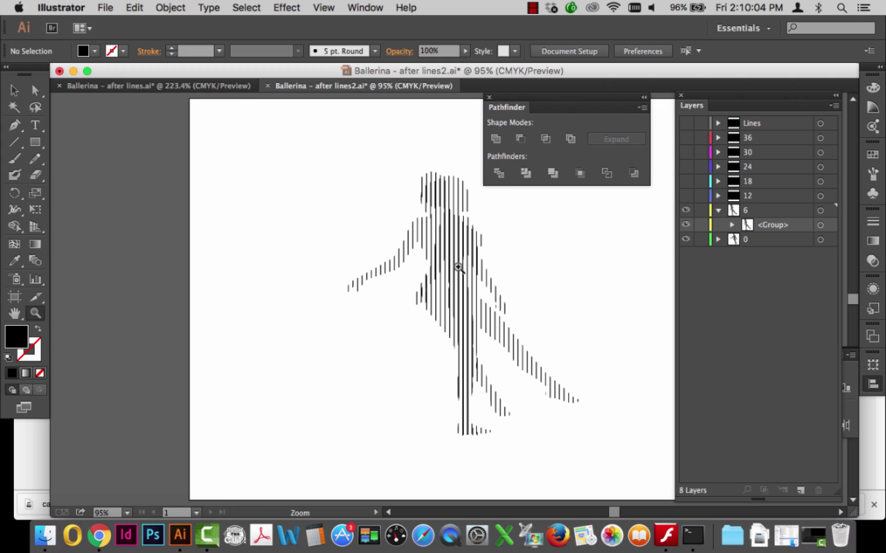
Step: Show layer 12 and trim its stripes to the ballerina with Minus Front
click(685, 125)
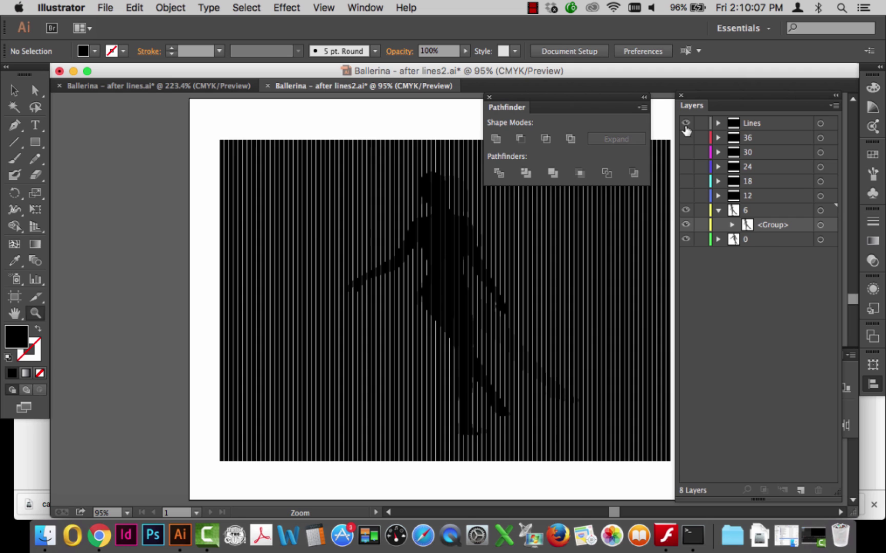
click(686, 128)
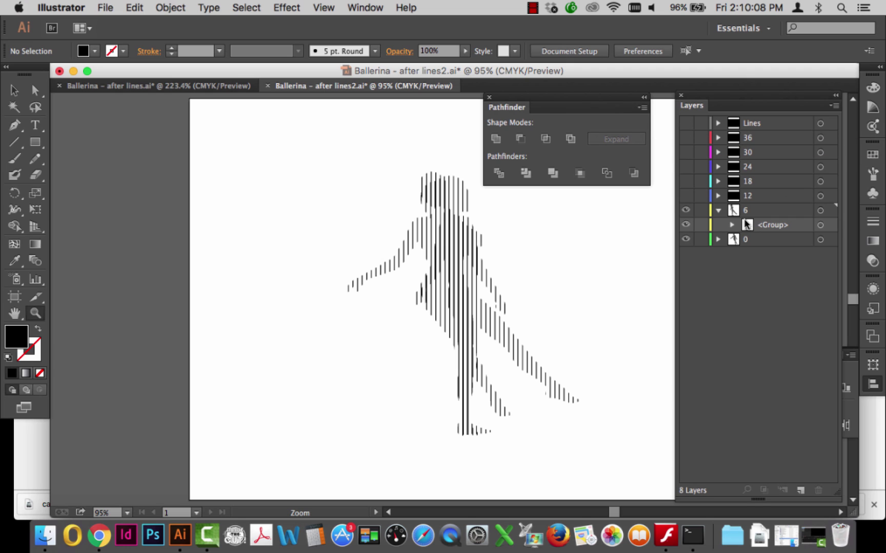
click(685, 196)
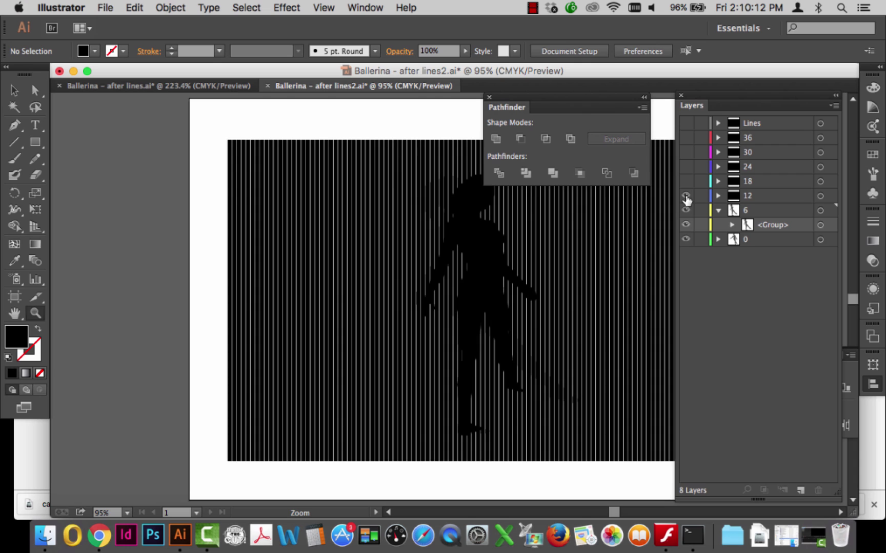
click(718, 196)
click(821, 196)
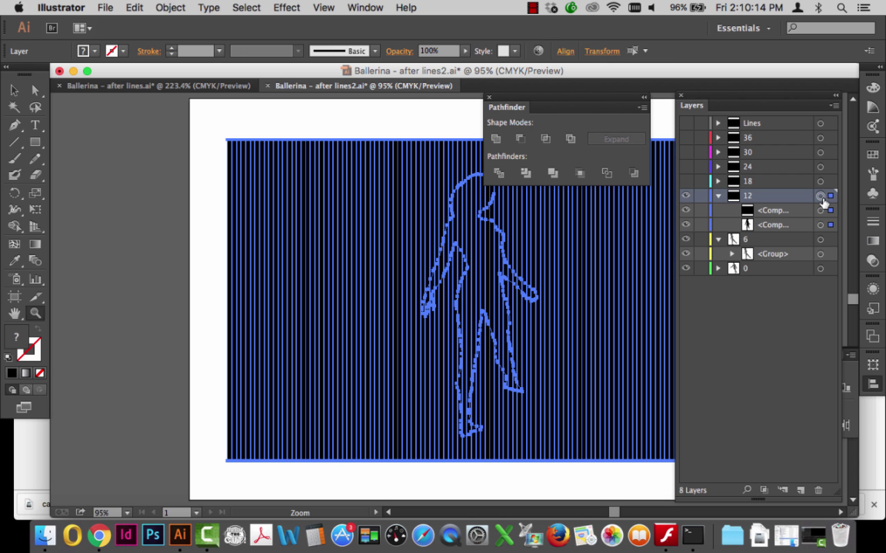
click(518, 139)
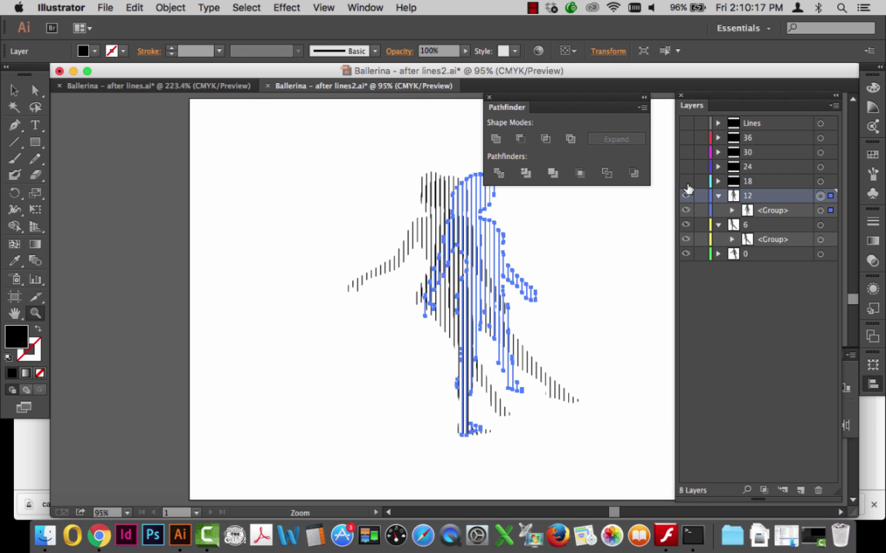
Step: Show layers 18 and 24 and trim each one's stripes to its pose
click(685, 181)
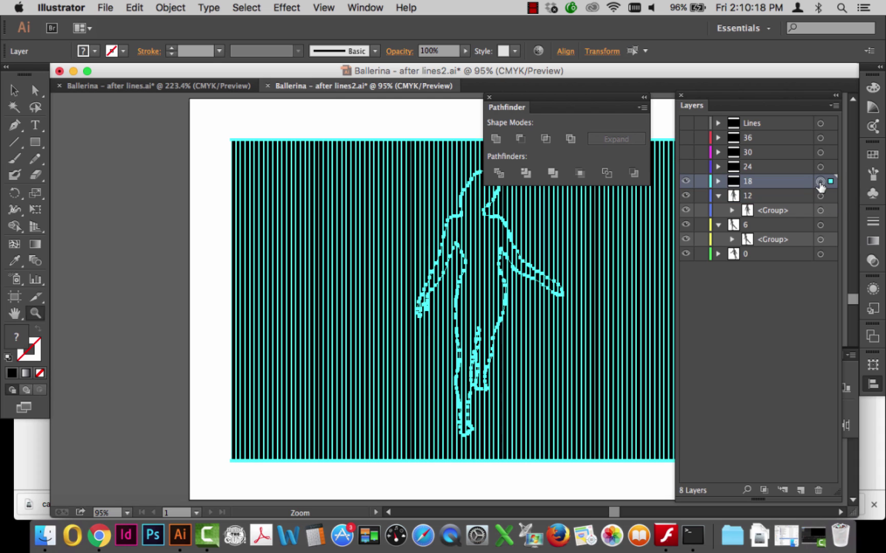
click(820, 181)
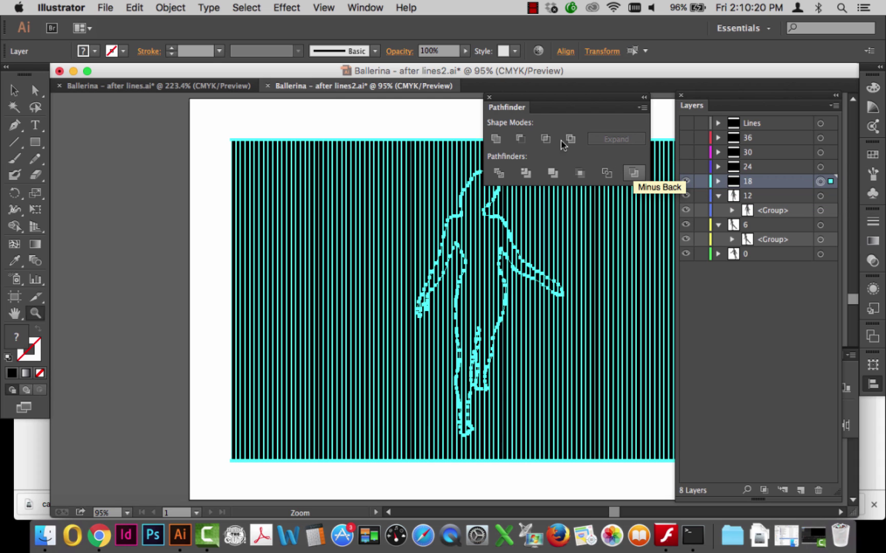
click(518, 139)
click(686, 166)
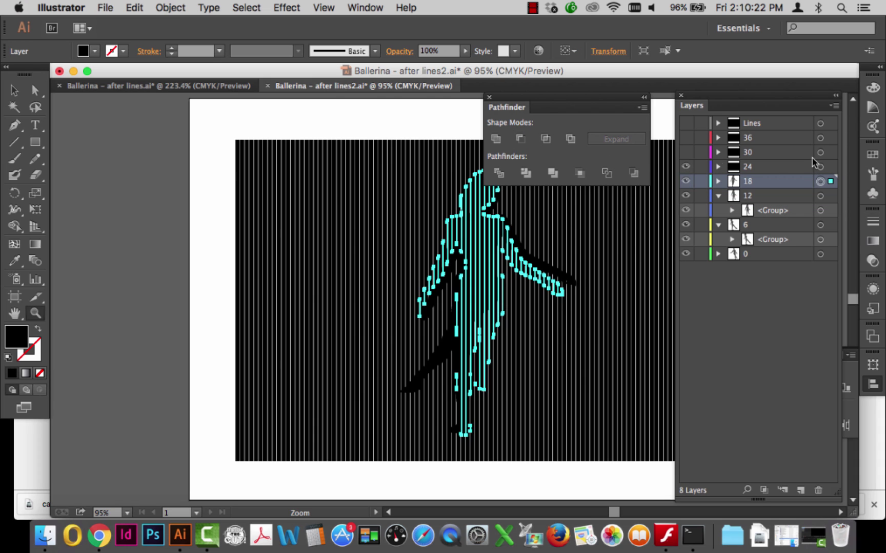
click(830, 167)
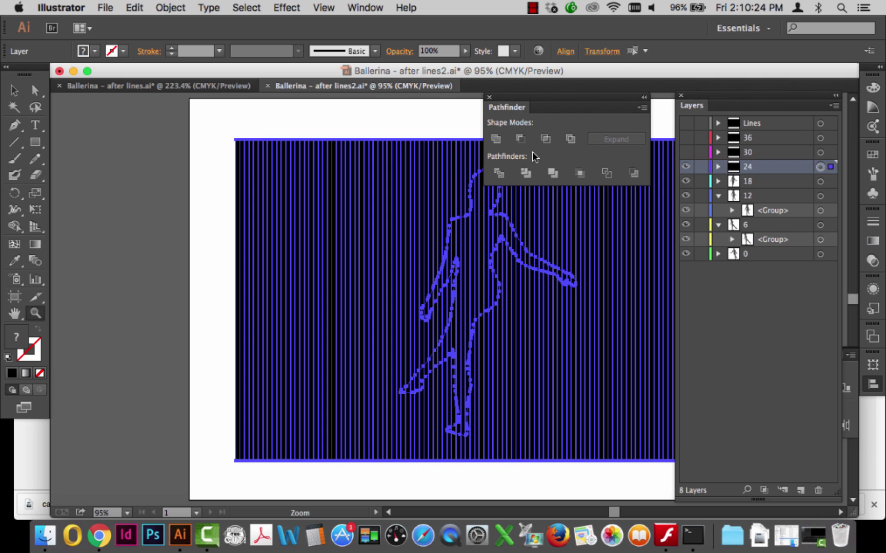
click(520, 139)
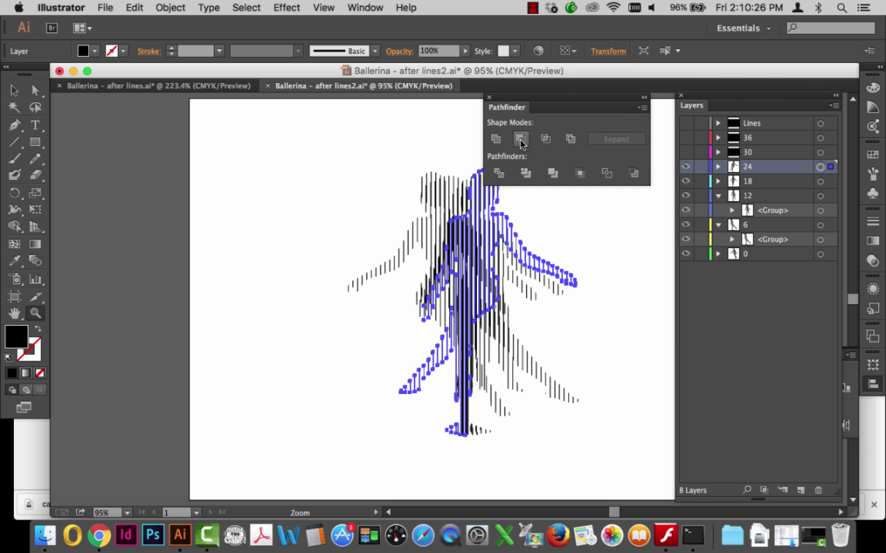
Step: Show layers 30 and 36 and trim their stripes to their poses
click(687, 153)
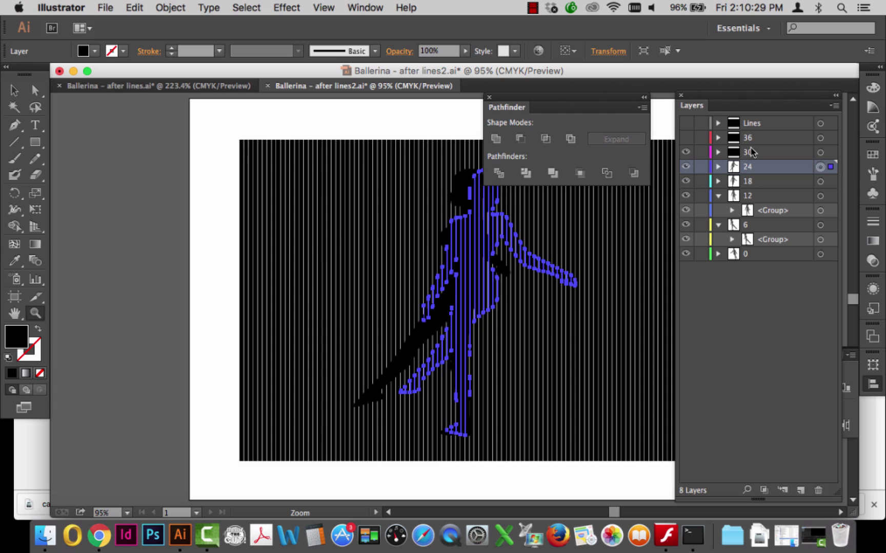
click(820, 152)
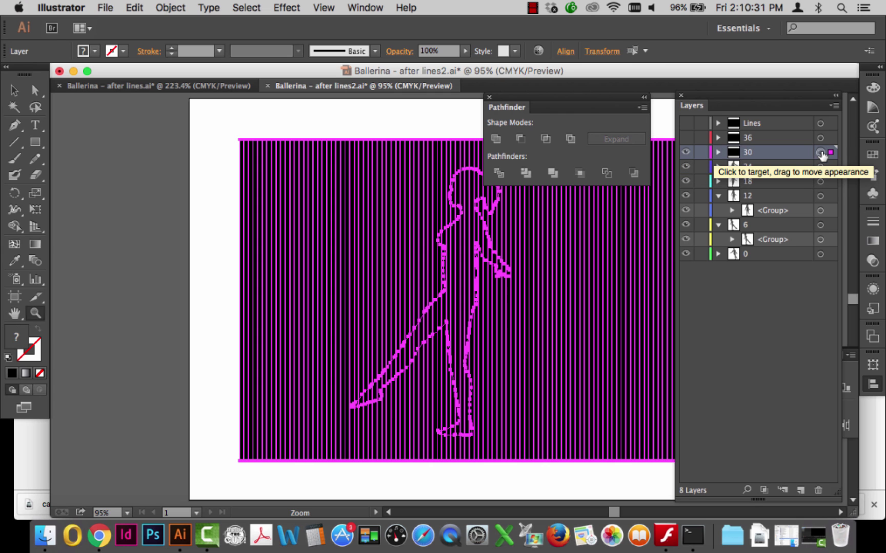
click(521, 139)
click(685, 137)
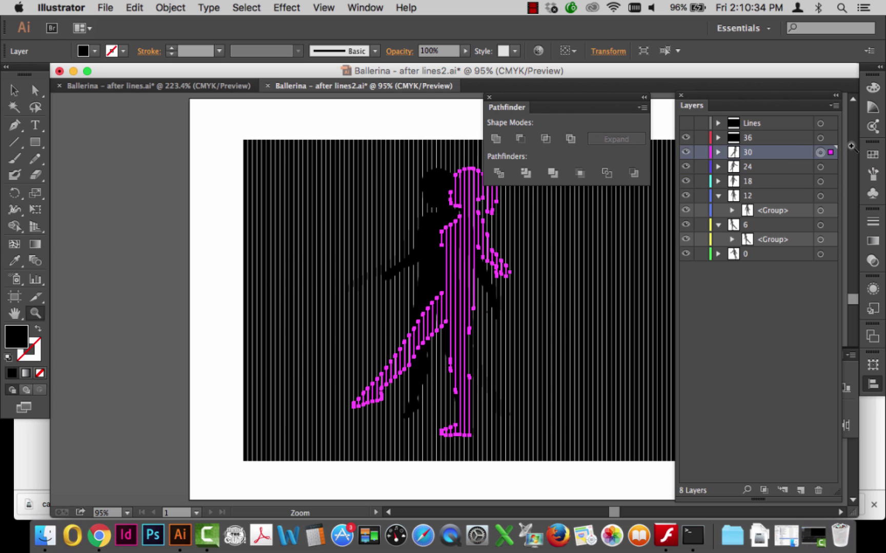
click(820, 139)
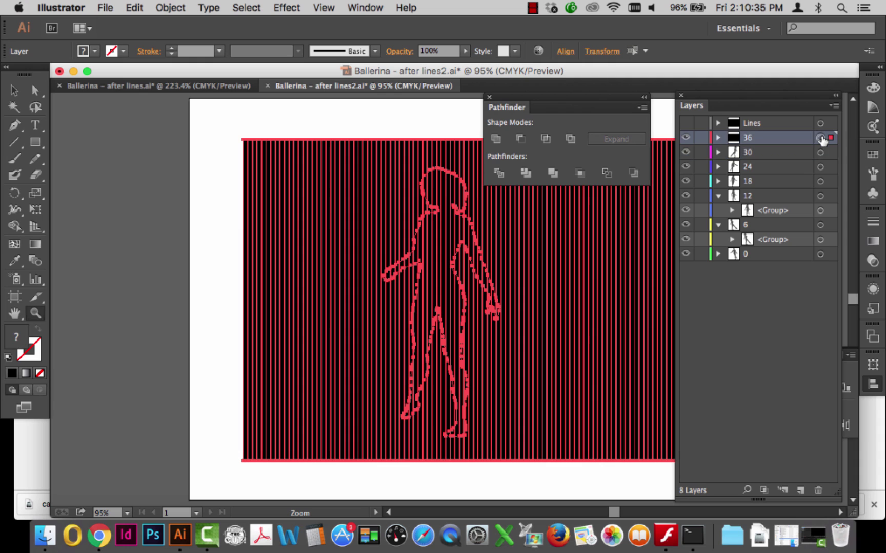
click(522, 139)
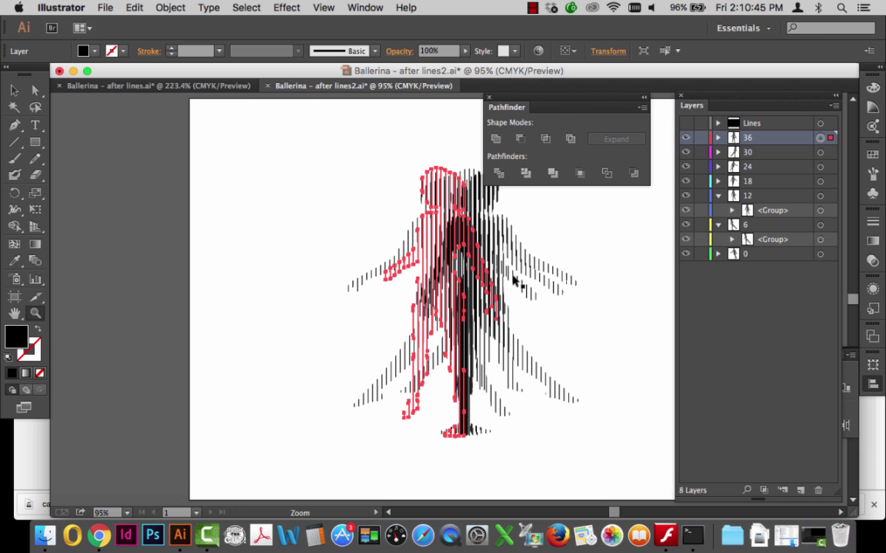
key(super+s)
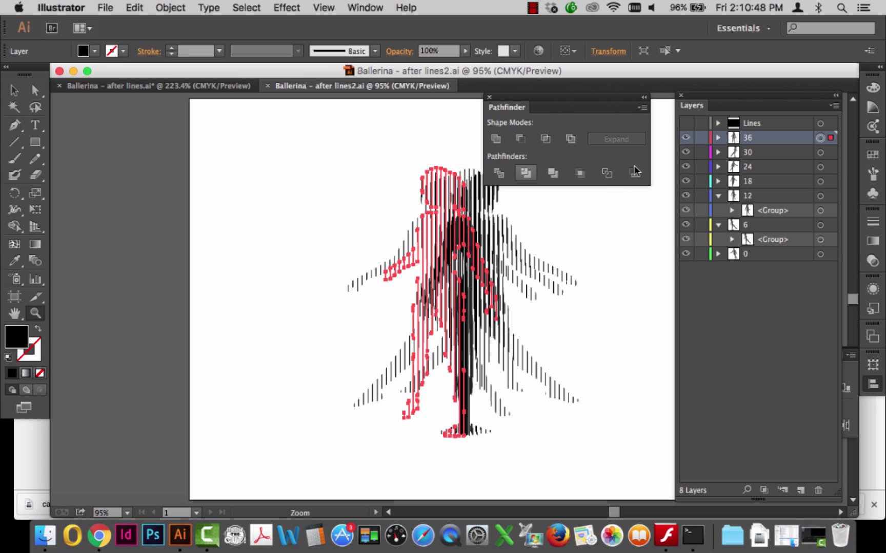
click(14, 91)
click(617, 269)
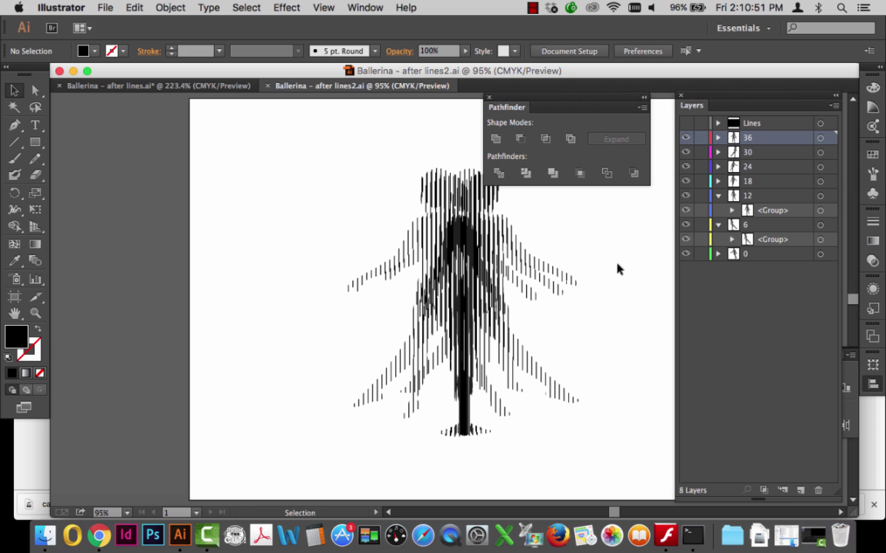
click(32, 314)
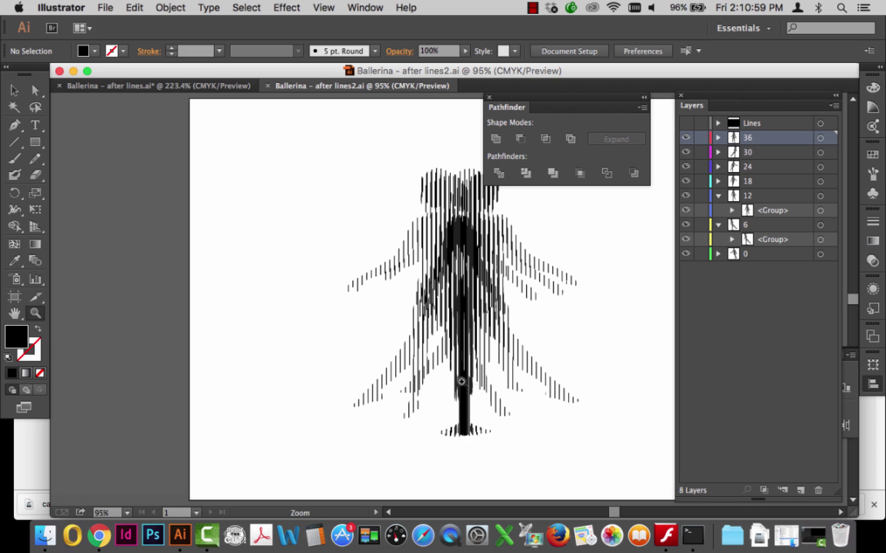
drag(460, 384, 507, 412)
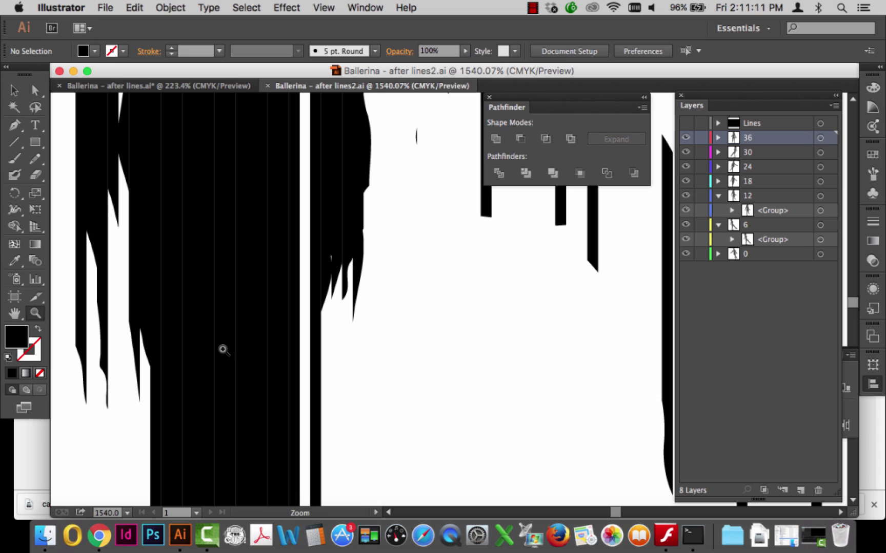
key(super+0)
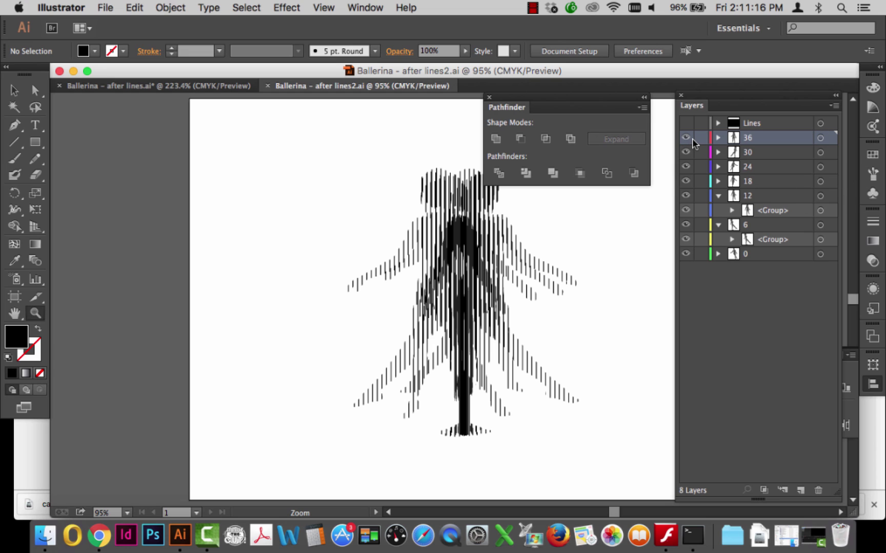
Step: Collapse layers 12 and 6, lock all seven pose layers, and show and select the Lines layer
click(718, 195)
click(718, 210)
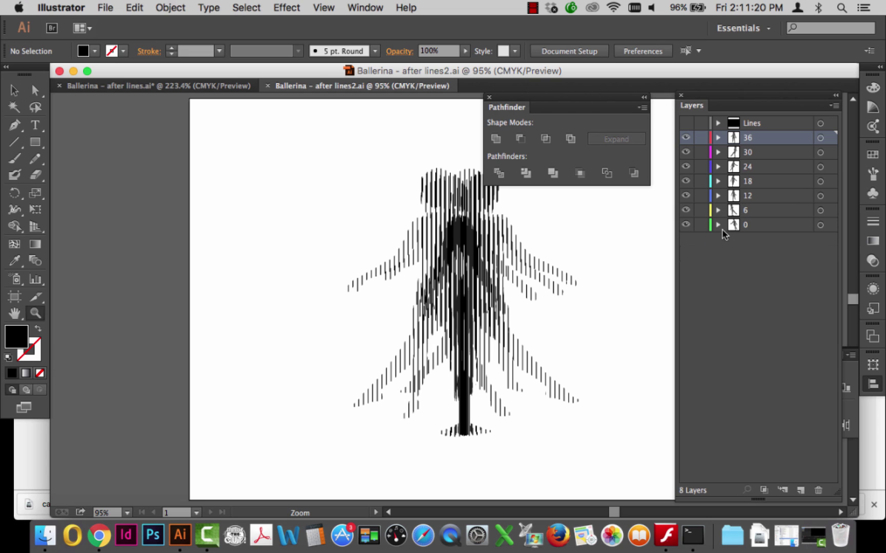
drag(701, 138, 701, 224)
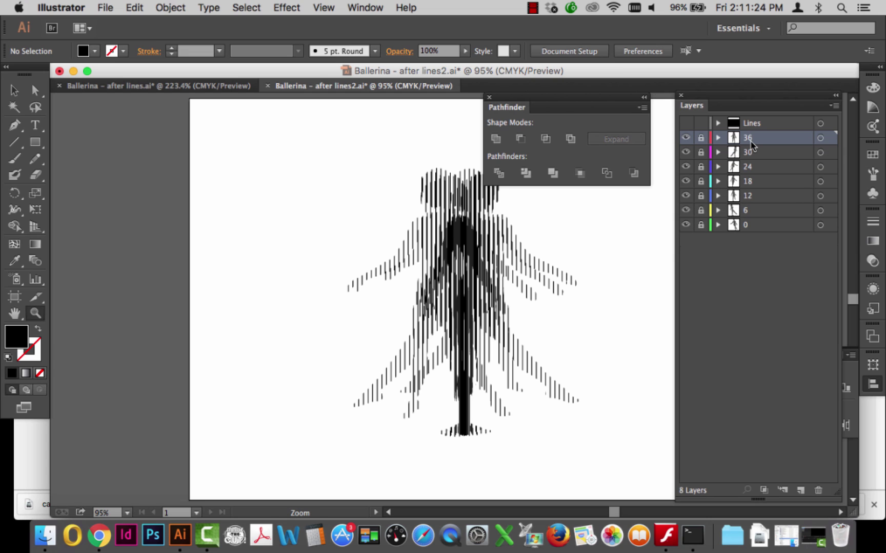
click(685, 123)
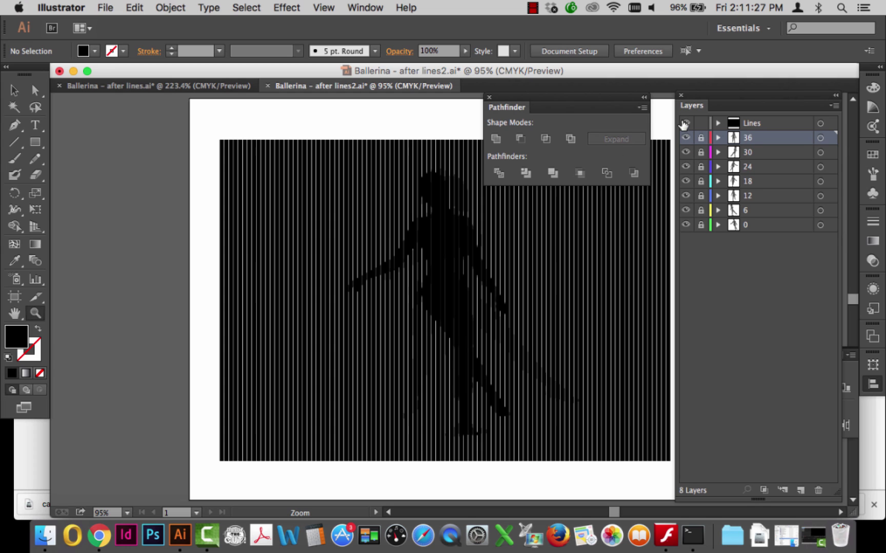
click(820, 123)
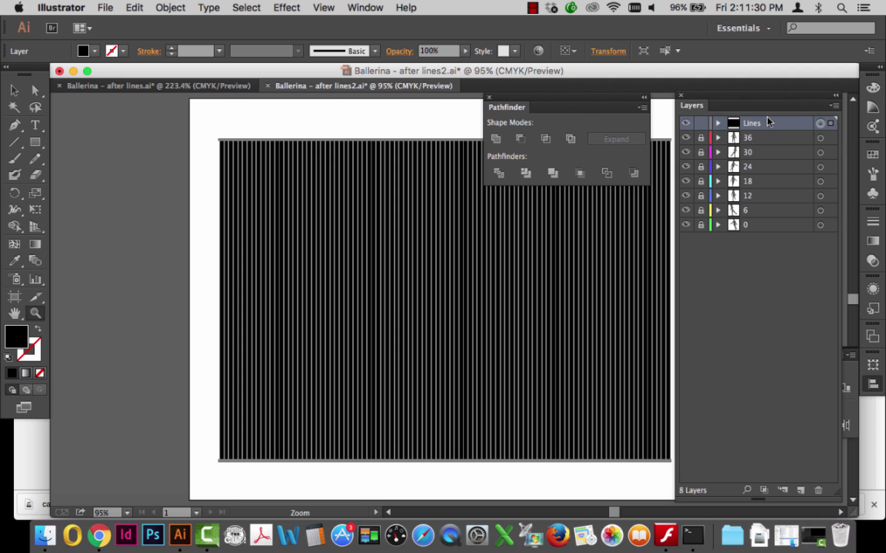
Step: Set the Lines layer colour to Black and zoom in on the striped mask
double_click(782, 123)
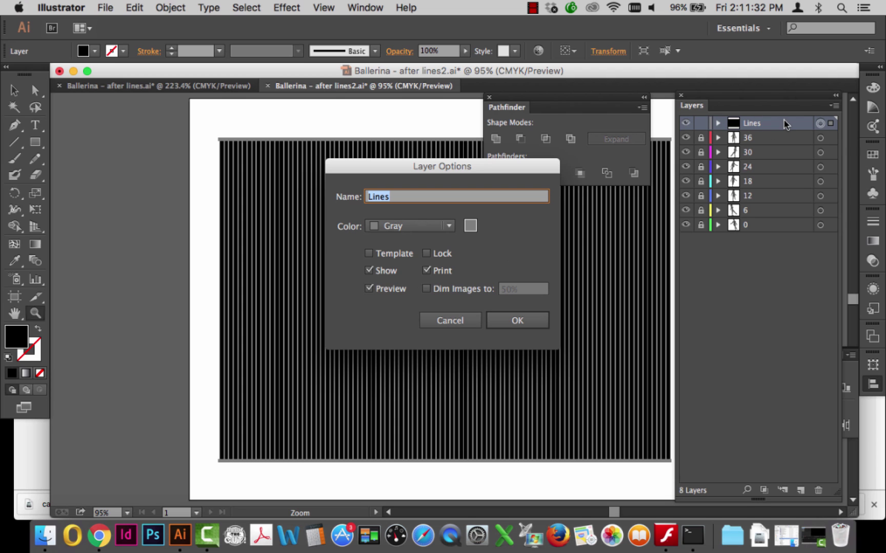
click(410, 226)
click(410, 237)
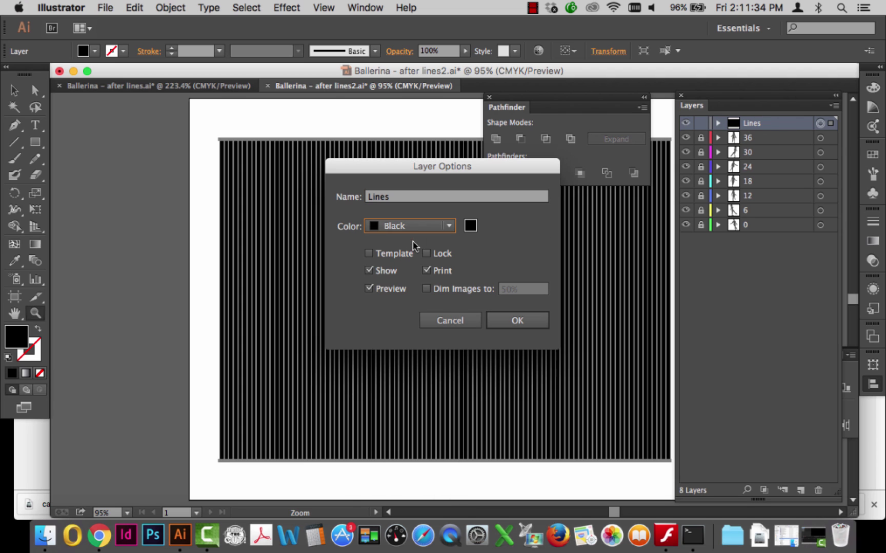
click(520, 320)
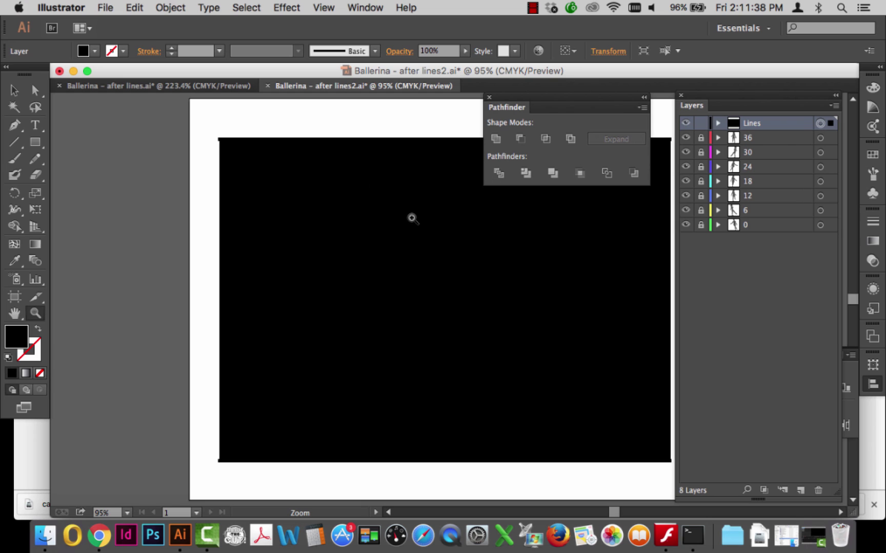
drag(410, 221, 558, 343)
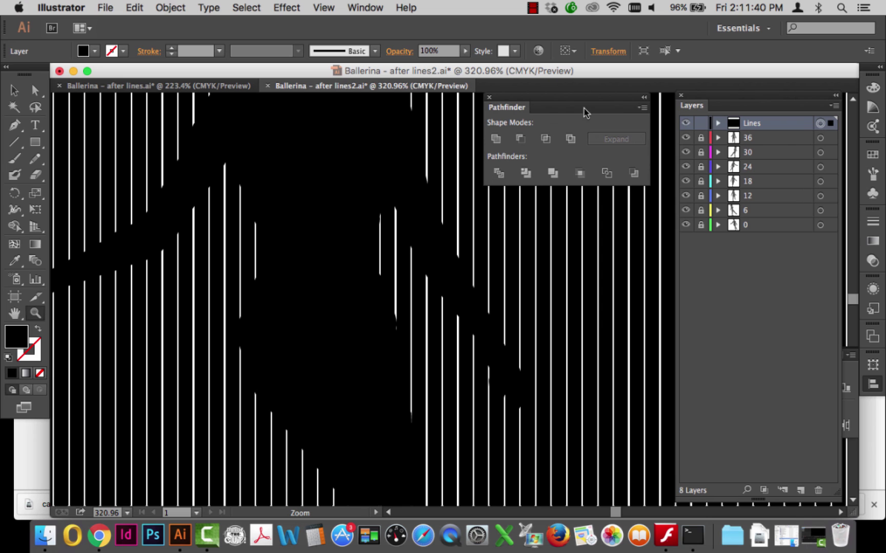
Step: Try Teal as the Lines layer colour, then set it back to Black
double_click(773, 125)
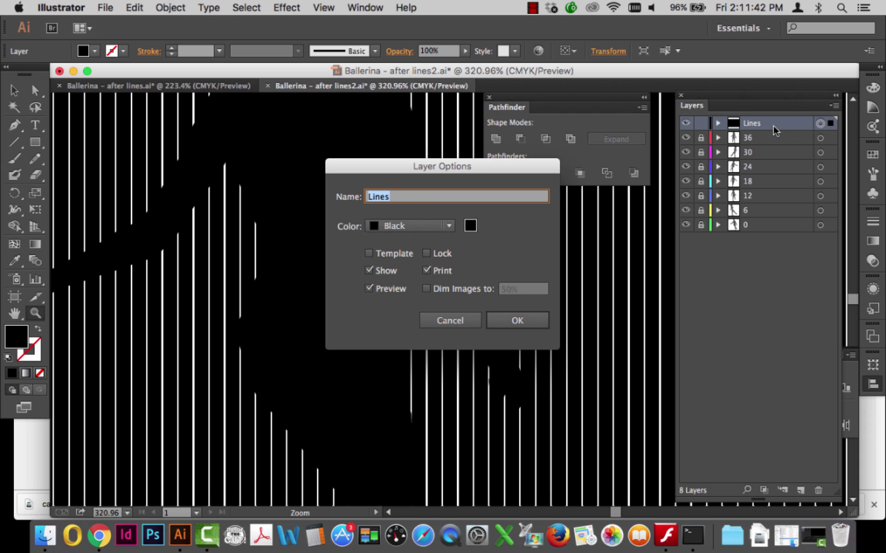
click(448, 226)
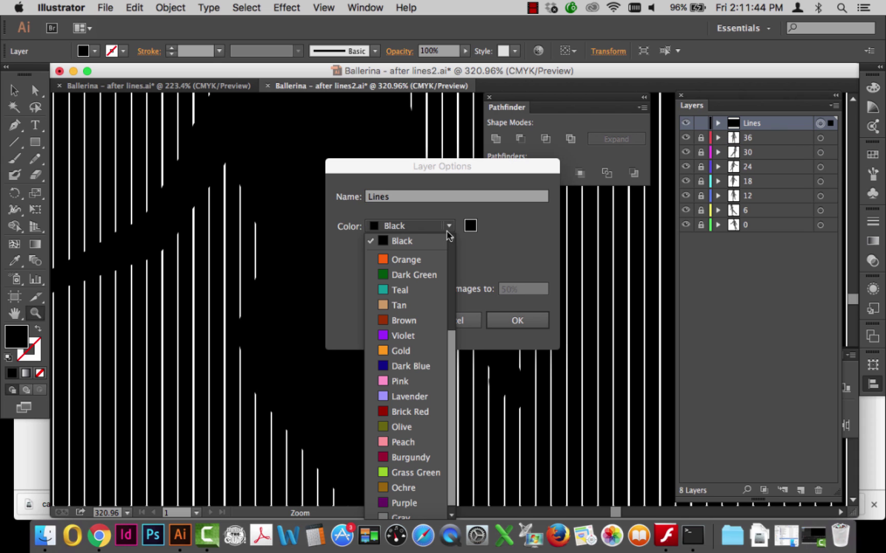
click(412, 290)
click(517, 320)
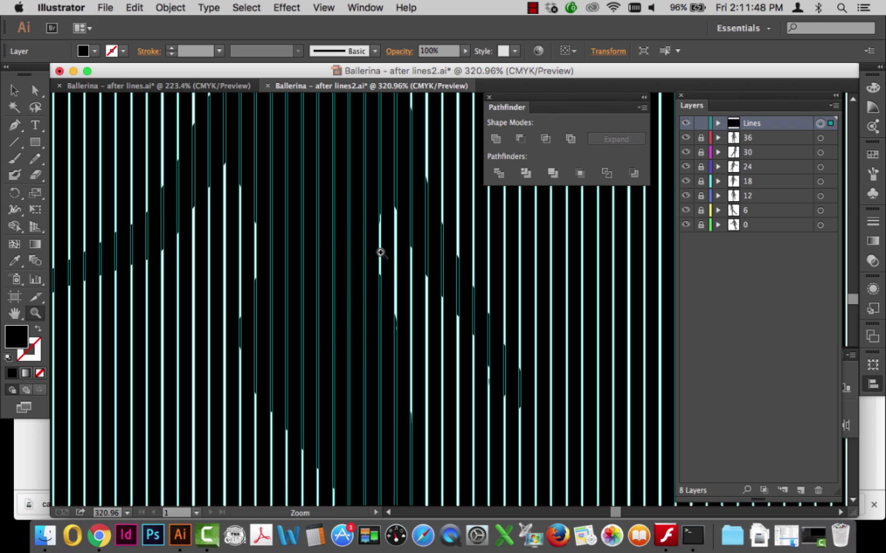
double_click(789, 124)
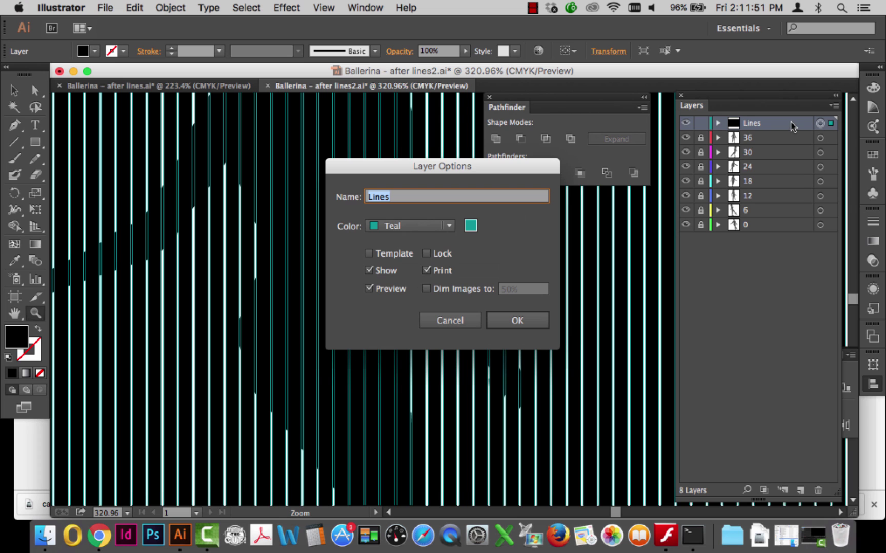
click(445, 227)
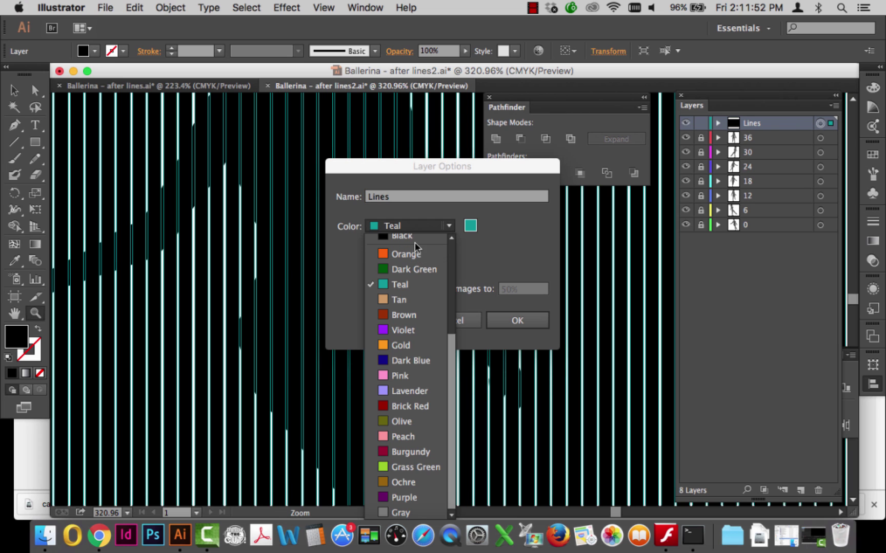
click(414, 242)
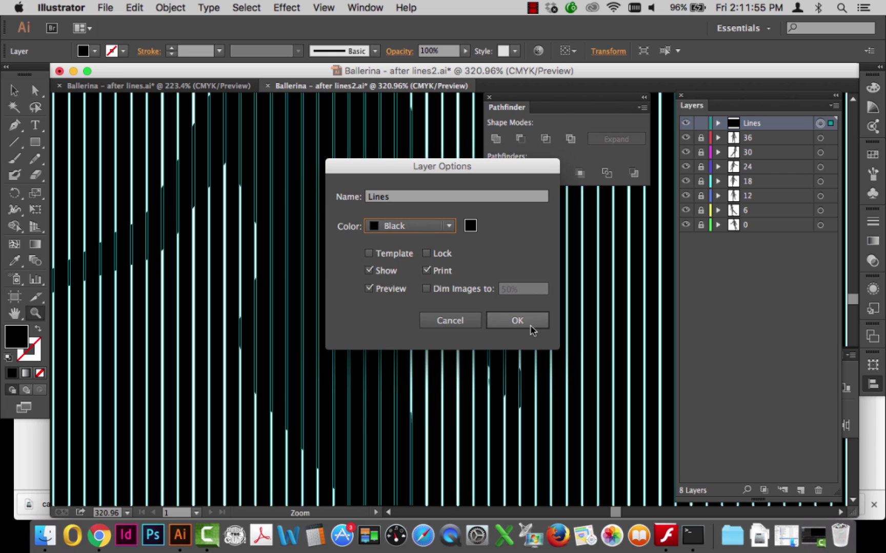
click(523, 321)
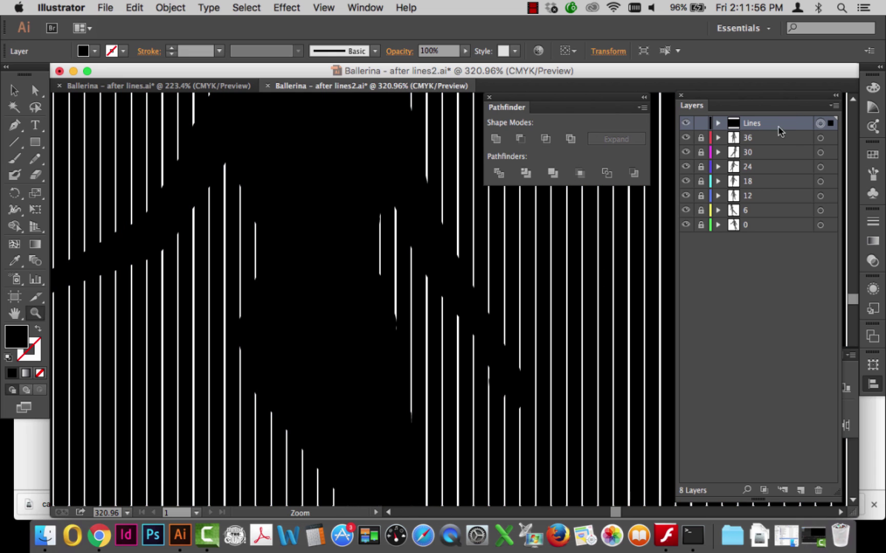
Step: Nudge the Lines mask left and right with the arrow keys at 150% to cycle the ballerina poses
click(15, 92)
key(Left)
key(Left)
key(Left)
key(Left)
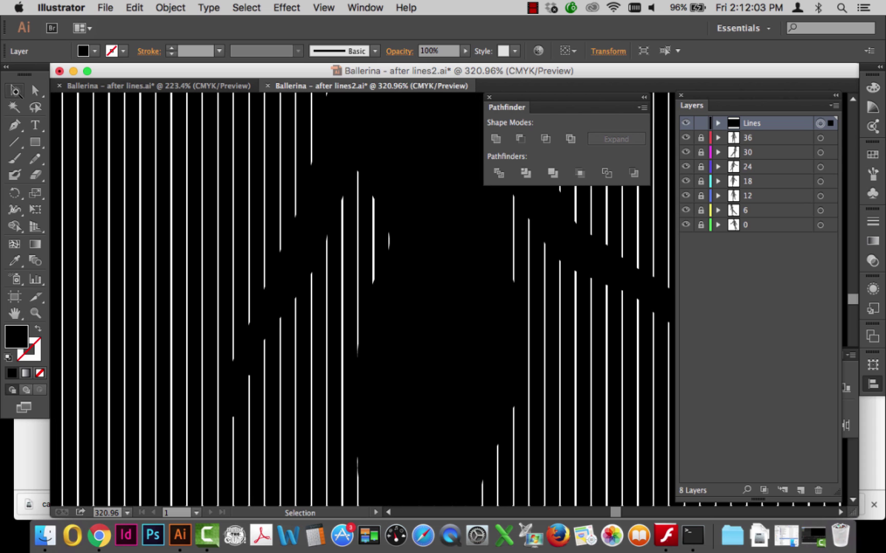
key(Left)
key(Left)
key(Left)
key(Left)
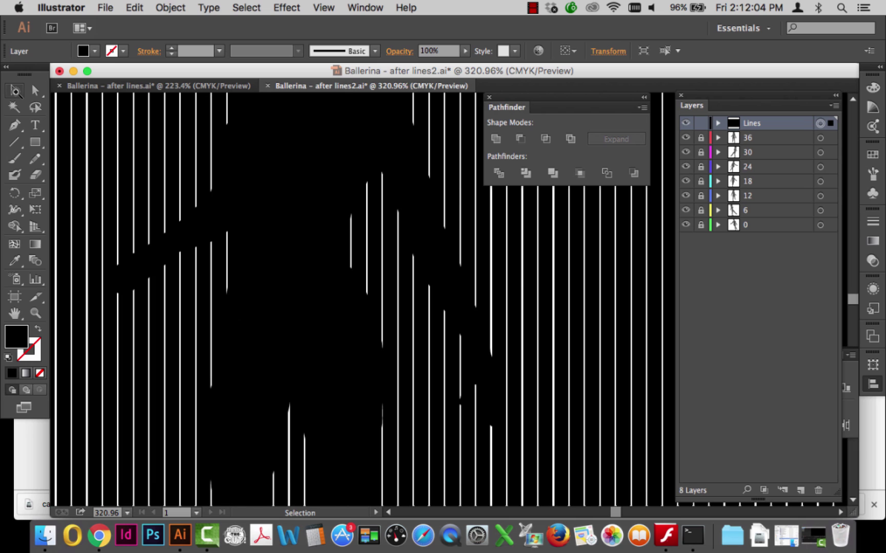
key(super+minus)
key(super+minus)
key(super+minus)
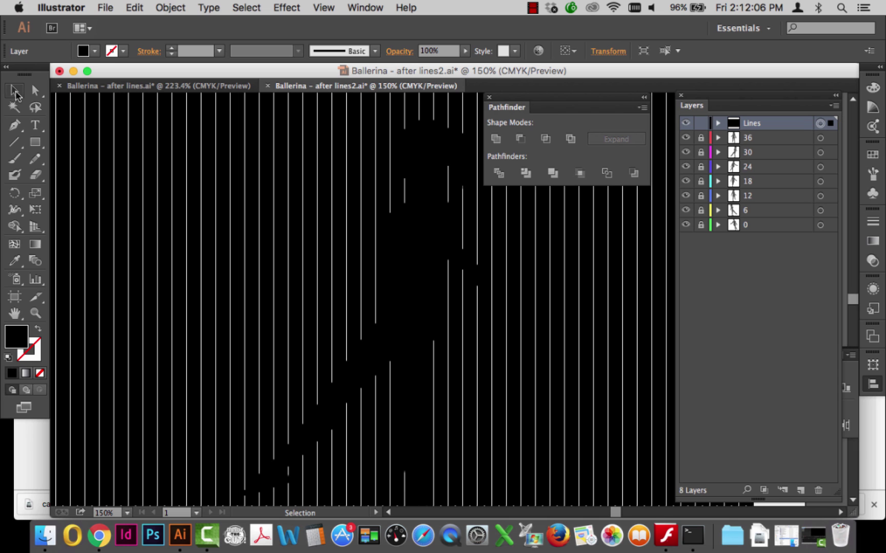
key(Left)
key(Left)
key(Left)
key(Left)
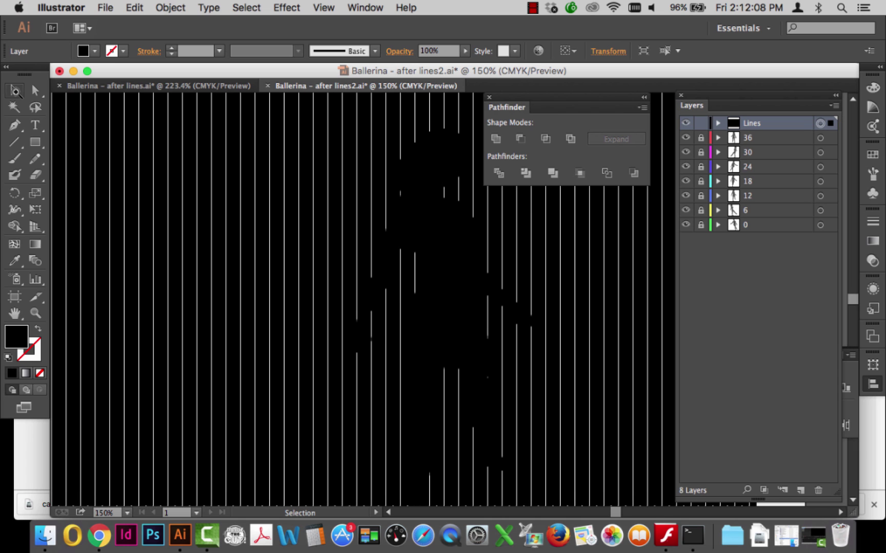
key(Left)
key(Left)
key(Left)
key(Left)
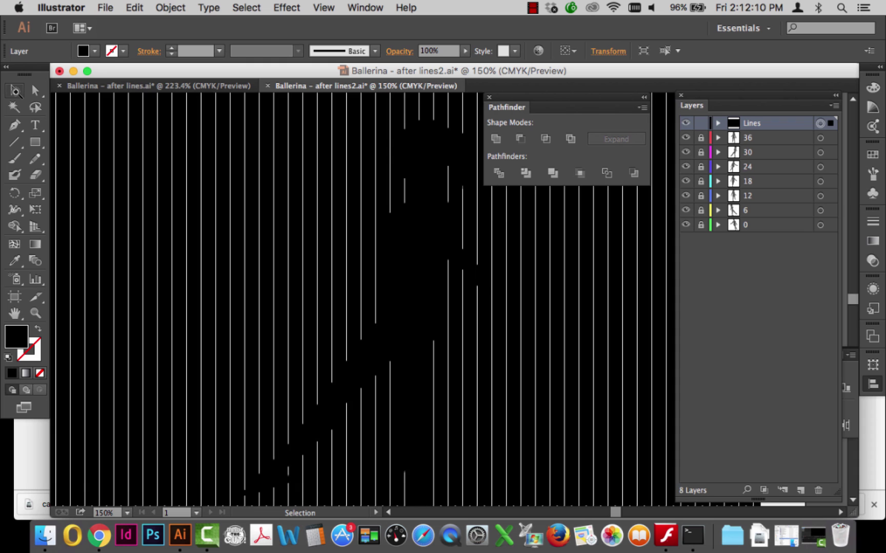
key(Left)
key(Left)
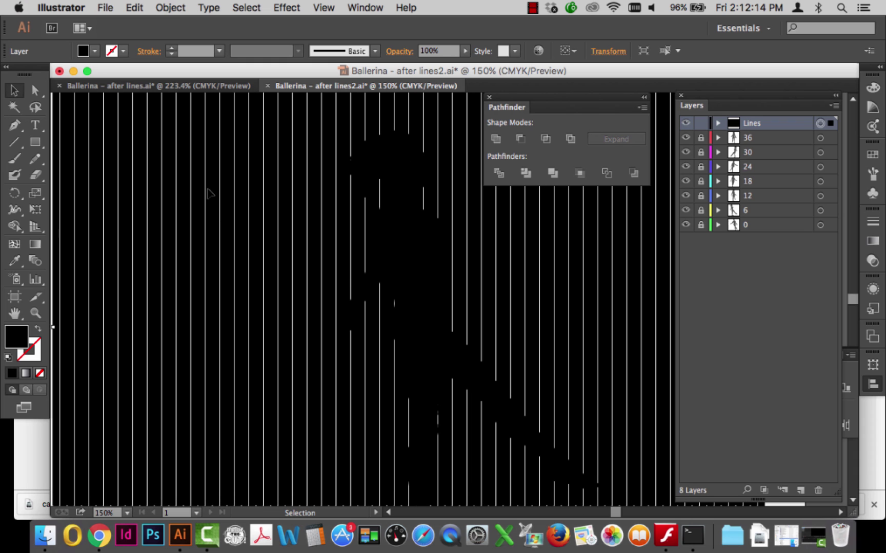
scroll(245, 257, right, 3)
scroll(245, 256, right, 1)
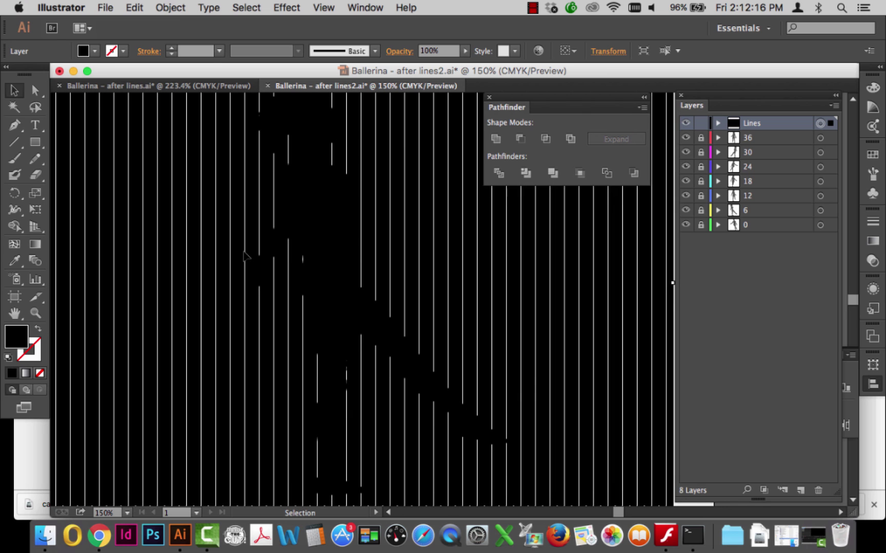
key(Right)
key(Right)
key(Right)
key(Right)
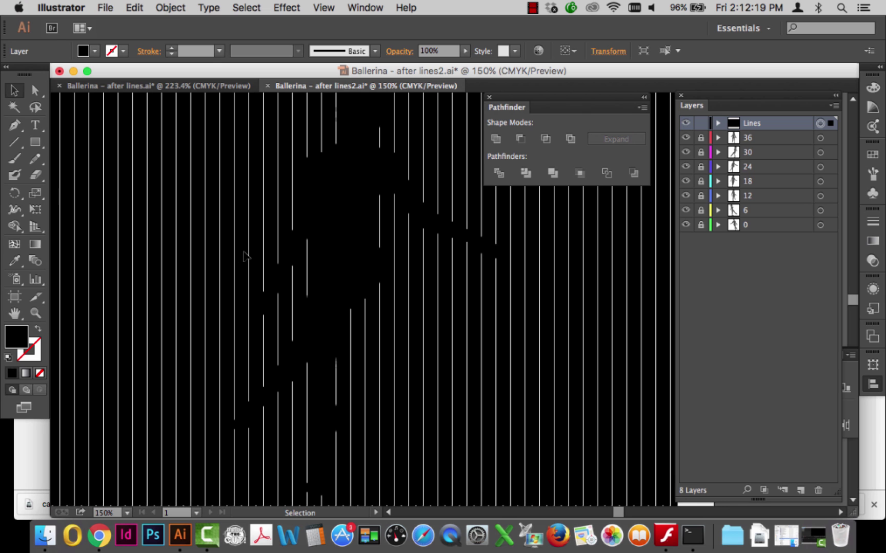
key(Right)
key(Right)
key(Right)
key(Right)
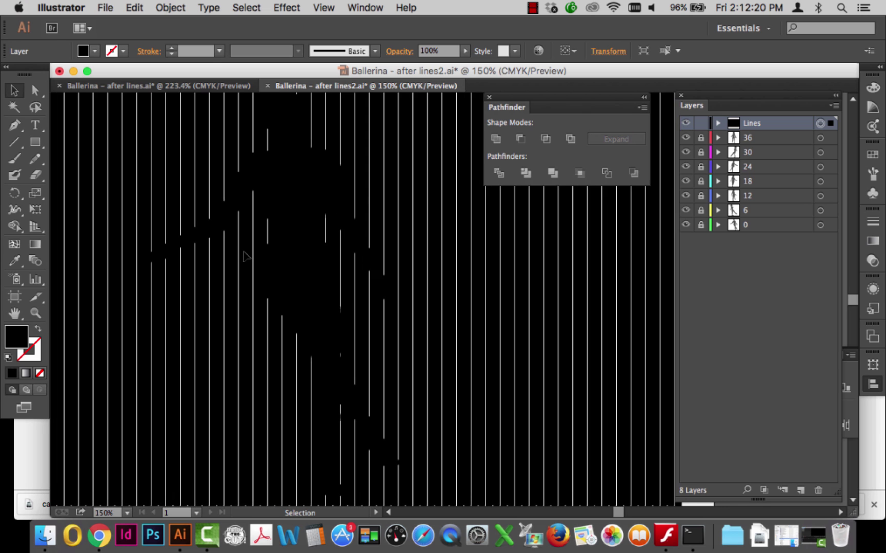
key(Right)
key(Right)
key(Right)
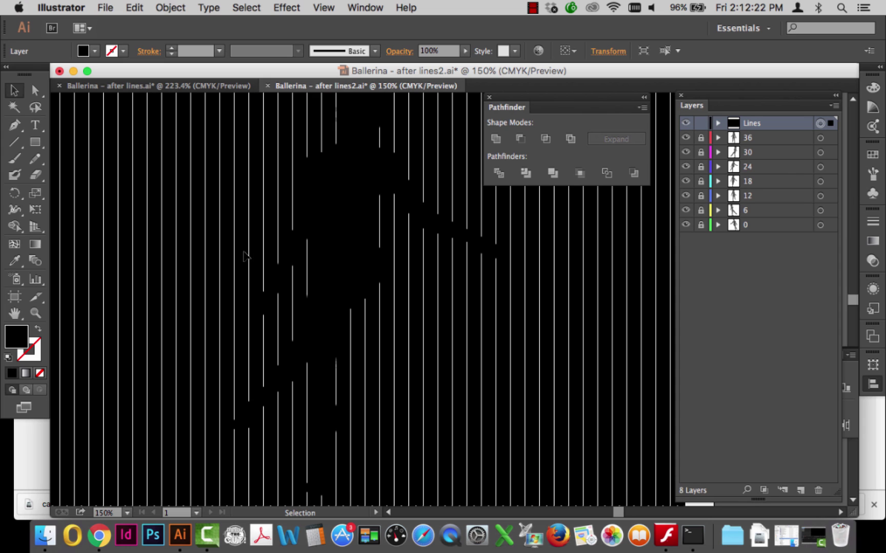
Step: Cancel Layer Options, then hide the Lines layer while showing all seven pose layers
double_click(796, 124)
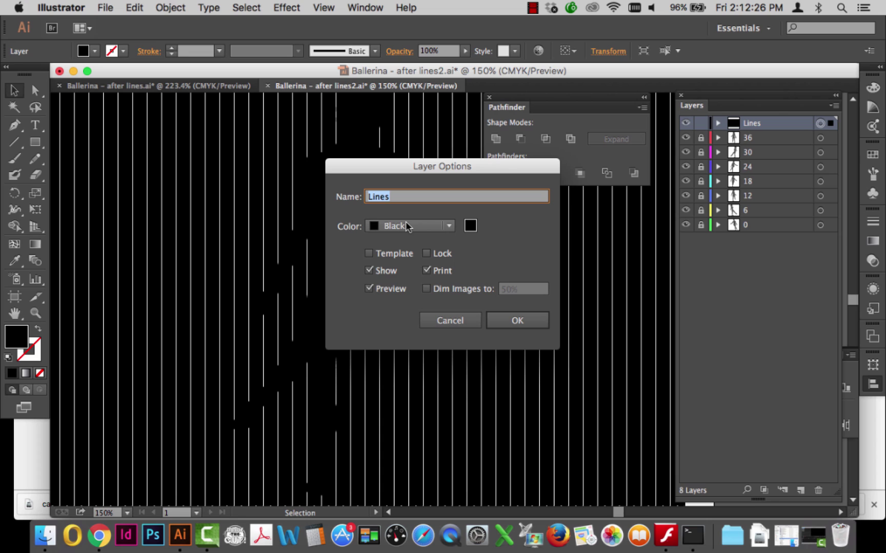
click(462, 321)
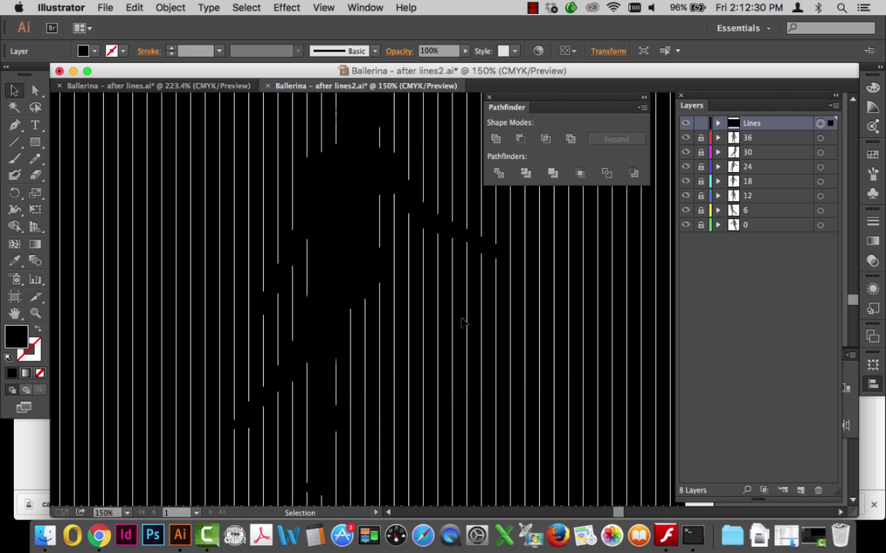
drag(689, 137, 684, 250)
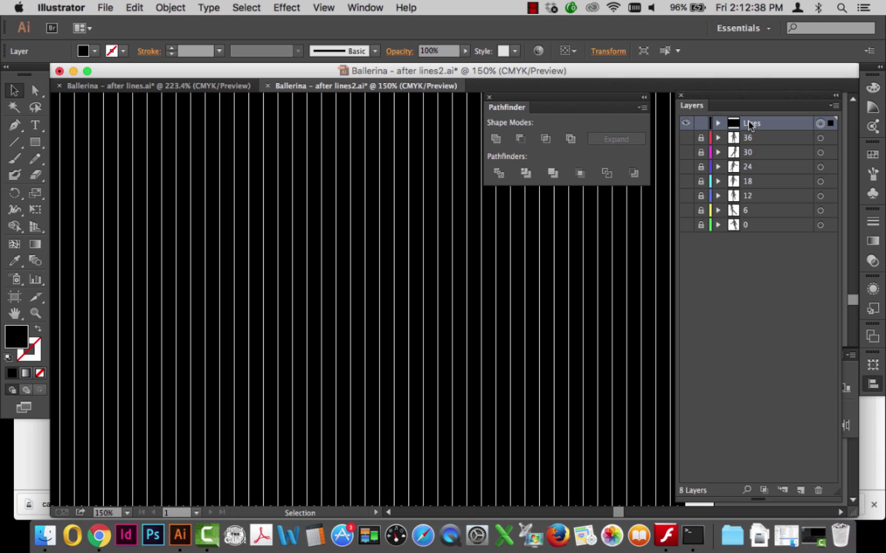
drag(749, 124, 736, 134)
alt+click(686, 124)
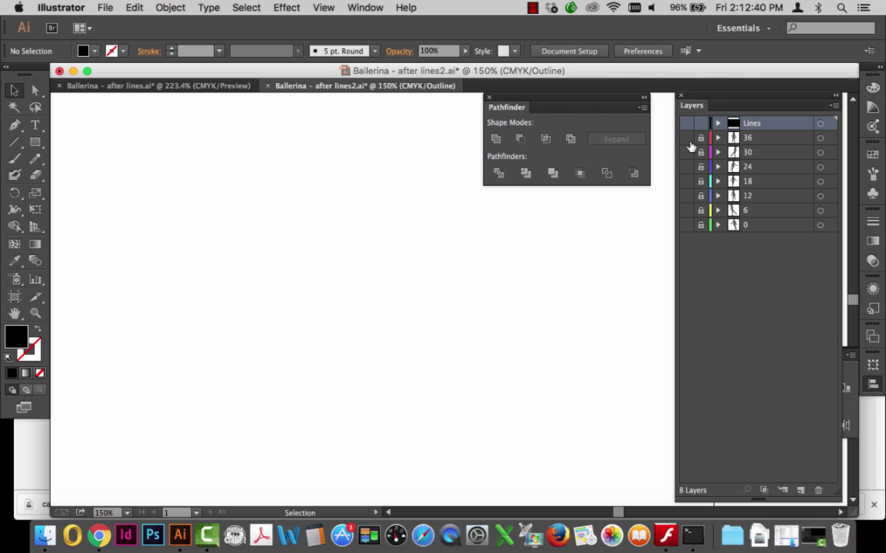
Step: Return to Preview mode, fit the artboard, and switch to the YouTube illusion video in Chrome
key(super+y)
key(super+0)
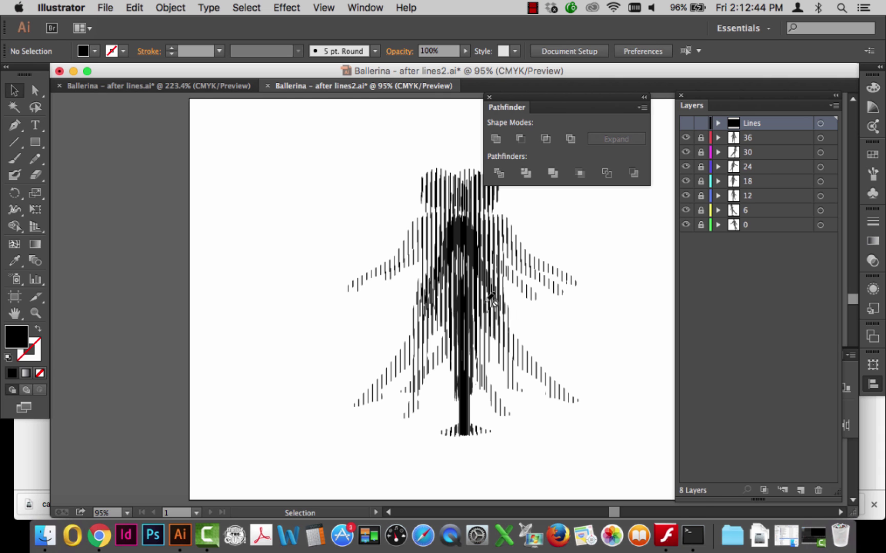
scroll(491, 300, right, 5)
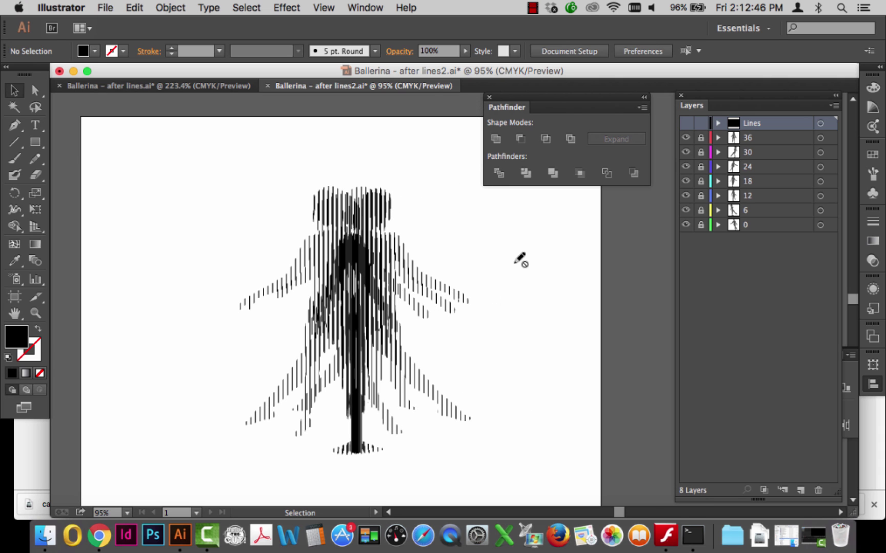
click(99, 535)
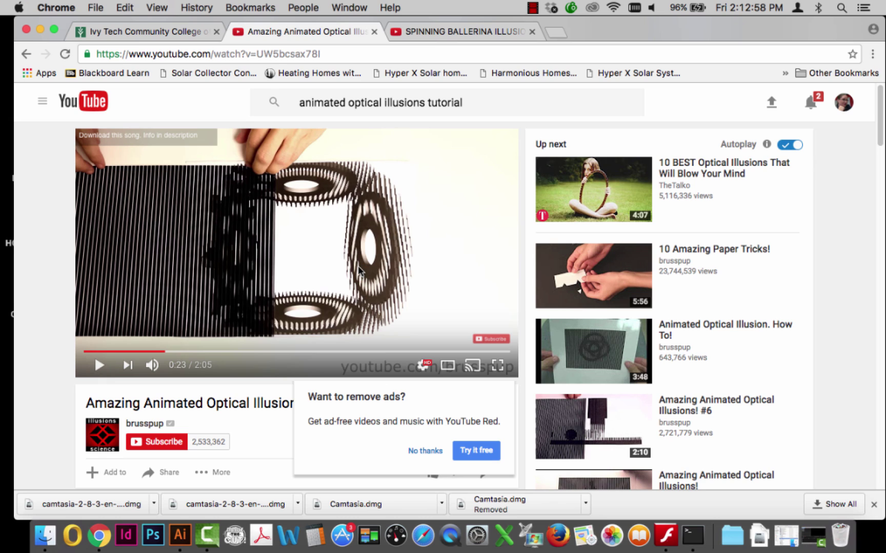
Step: Back in Illustrator, show and select the Lines layer, then zoom in on the overlay
click(181, 535)
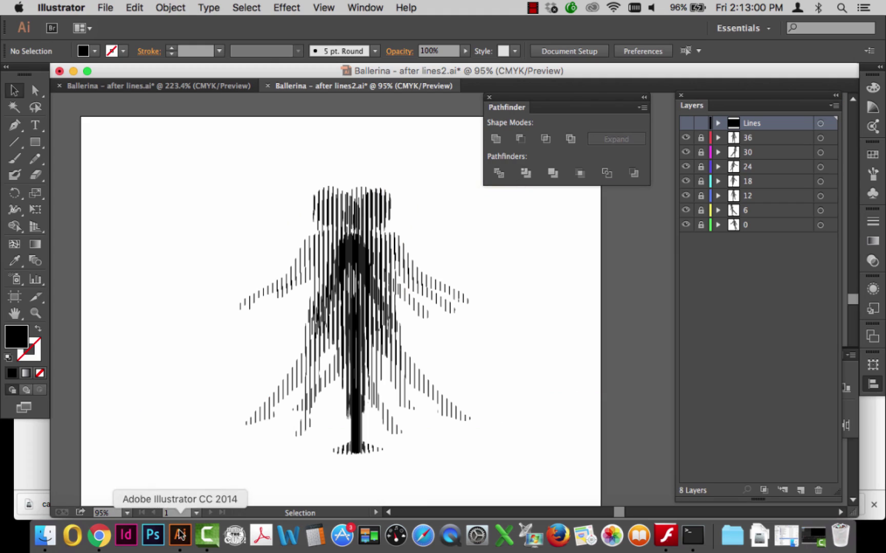
click(686, 123)
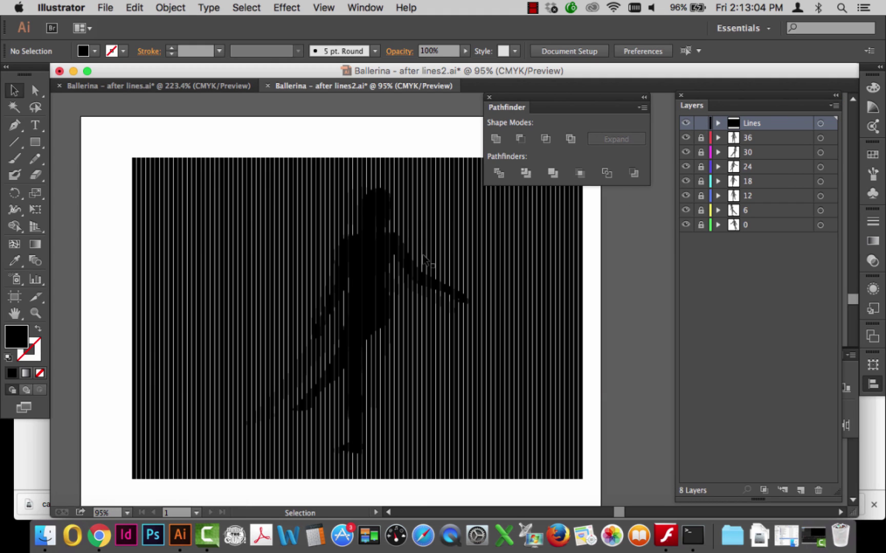
click(820, 123)
click(35, 314)
drag(292, 201, 425, 445)
Step: Nudge the line mask right step by step to cycle the poses, then fit the artboard
key(Right)
key(Right)
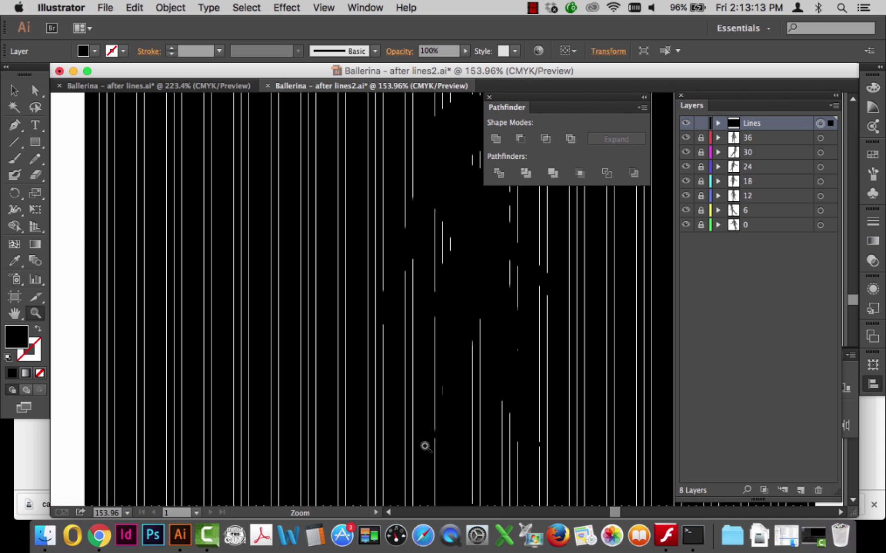
scroll(425, 446, right, 5)
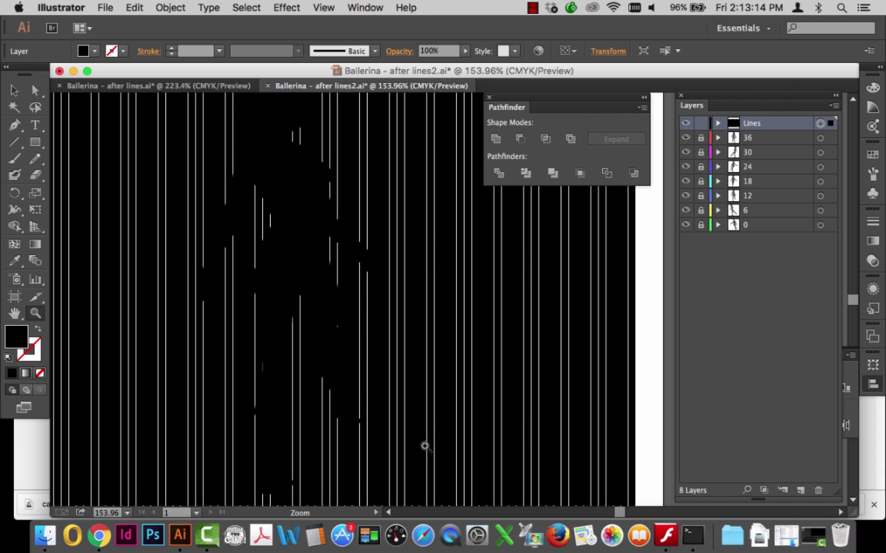
key(Right)
key(Right)
key(Right)
key(Right)
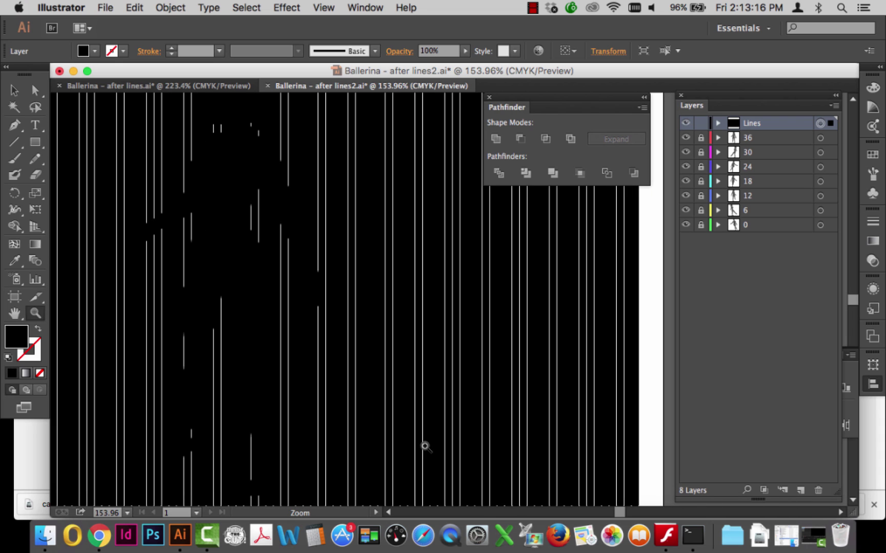
key(Right)
key(Right)
key(Right)
key(Right)
key(Right)
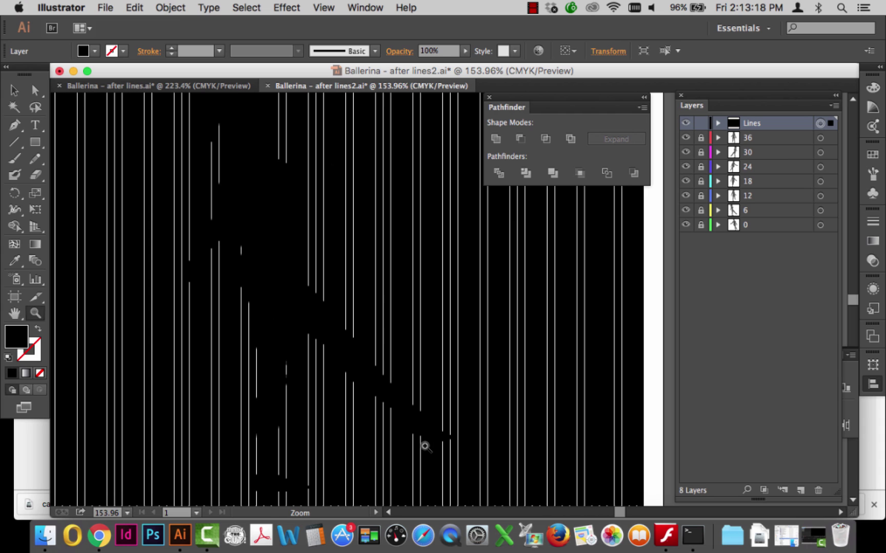
key(Right)
key(Right)
key(Right)
key(Right)
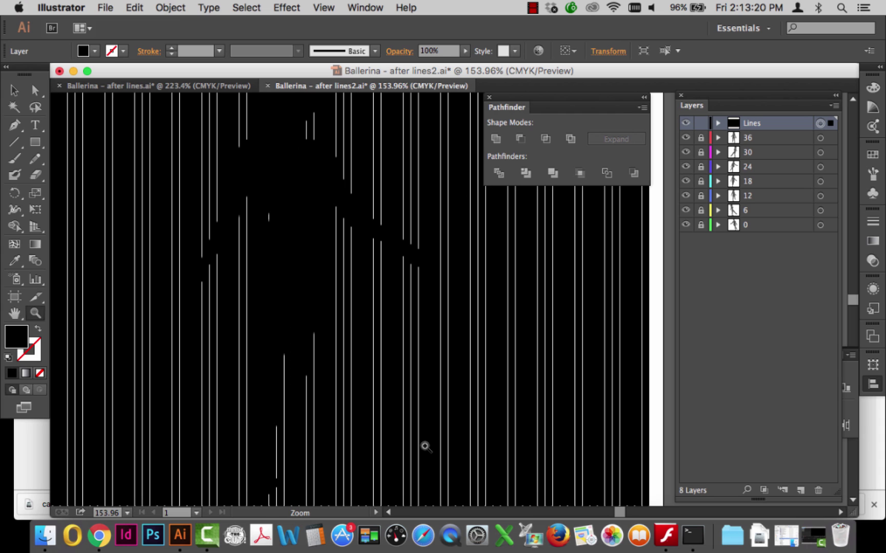
click(425, 447)
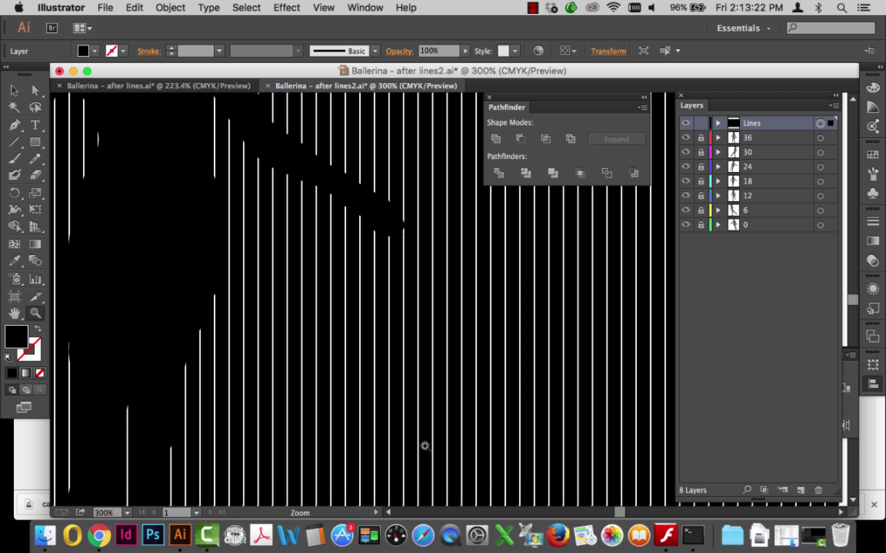
key(Right)
key(Right)
key(Right)
key(Right)
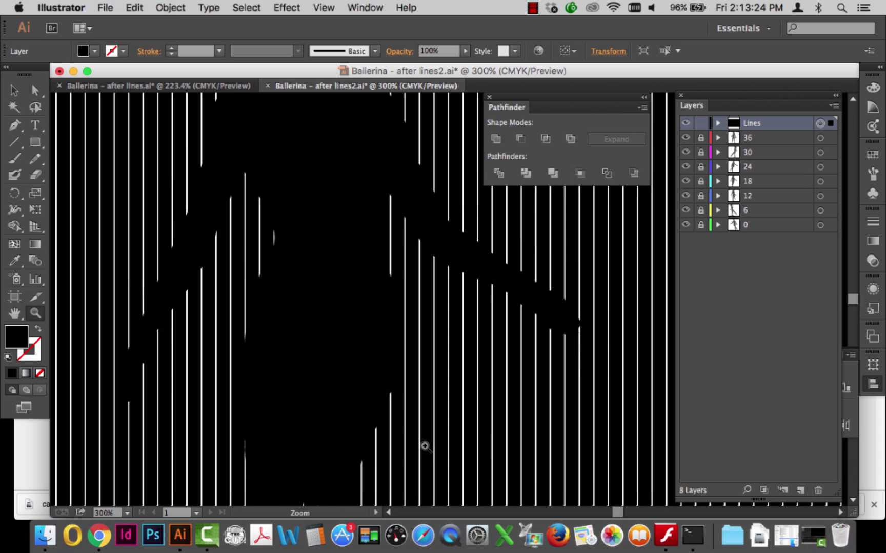
key(Right)
key(Right)
key(Right)
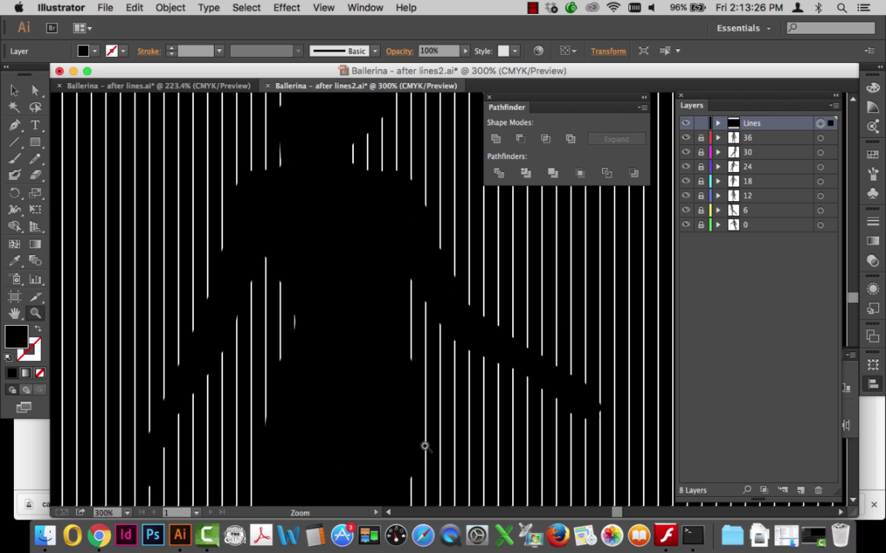
key(Right)
key(Right)
key(Right)
key(Right)
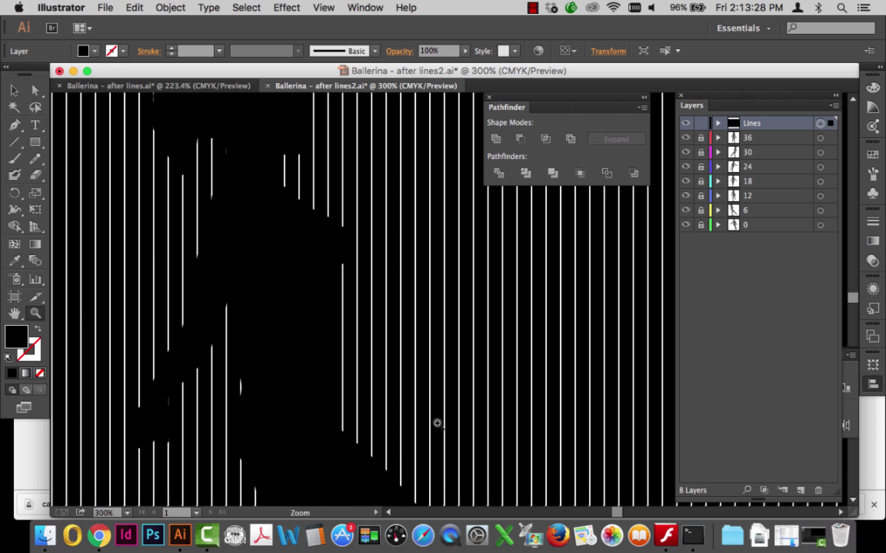
key(Right)
key(Right)
key(super+0)
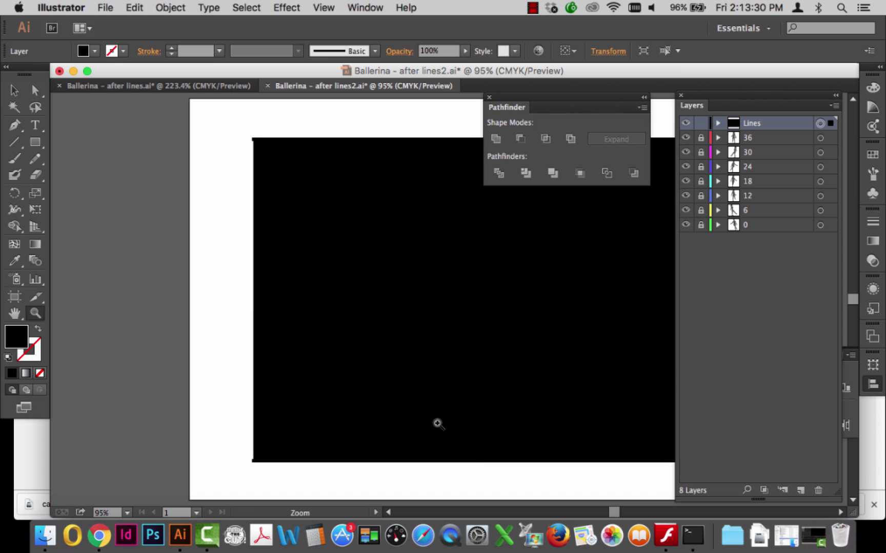
Step: Hide the Lines layer to show only the seven sliced poses, then save 'Ballerina - after lines2.ai'
click(685, 123)
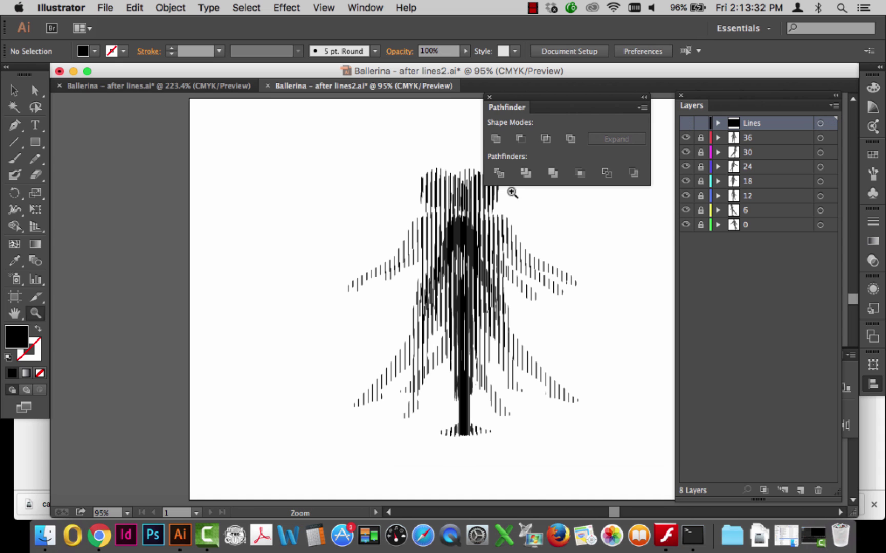
scroll(337, 322, right, 2)
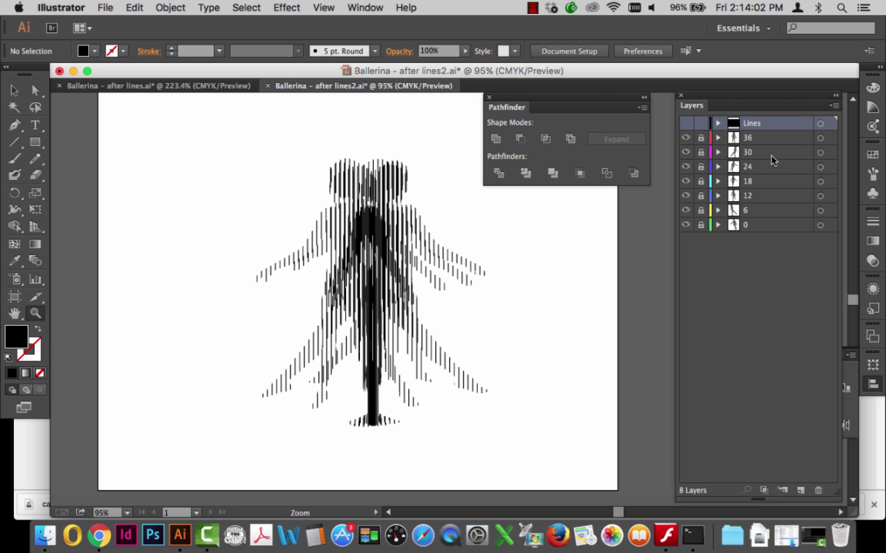
click(355, 247)
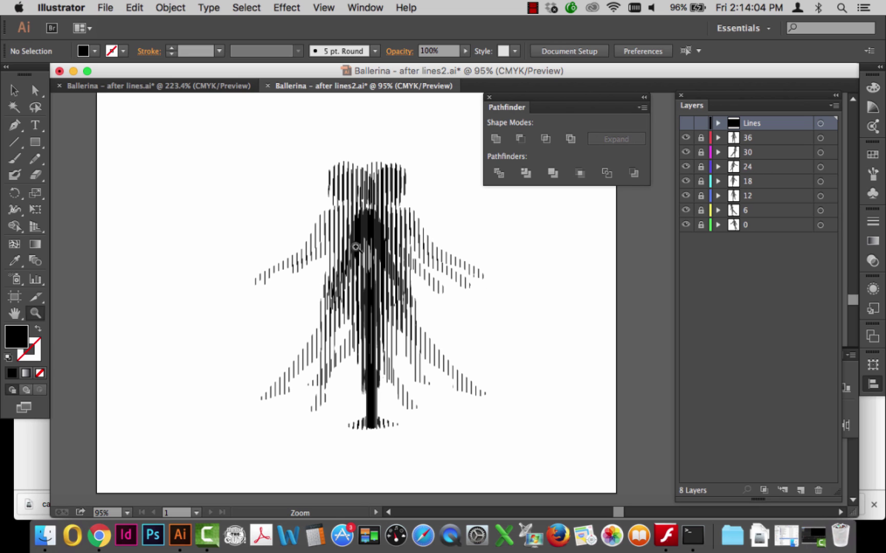
key(super+s)
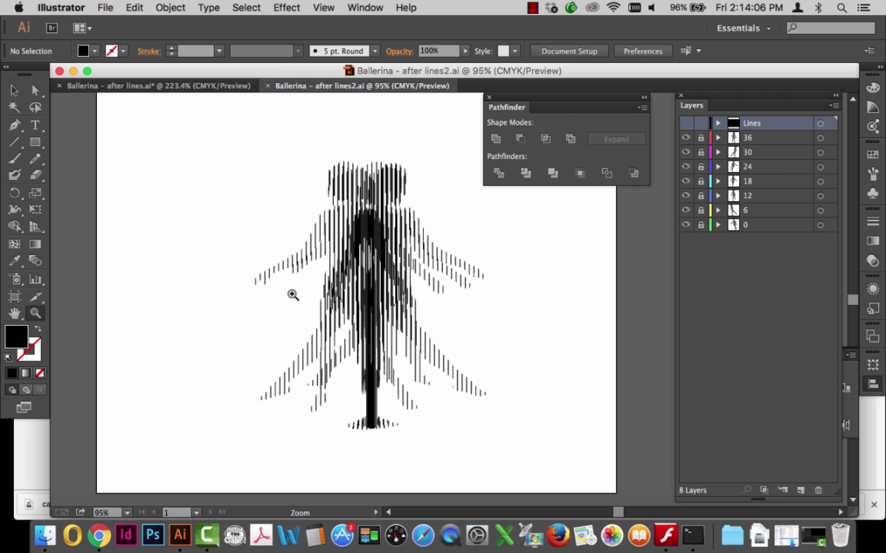